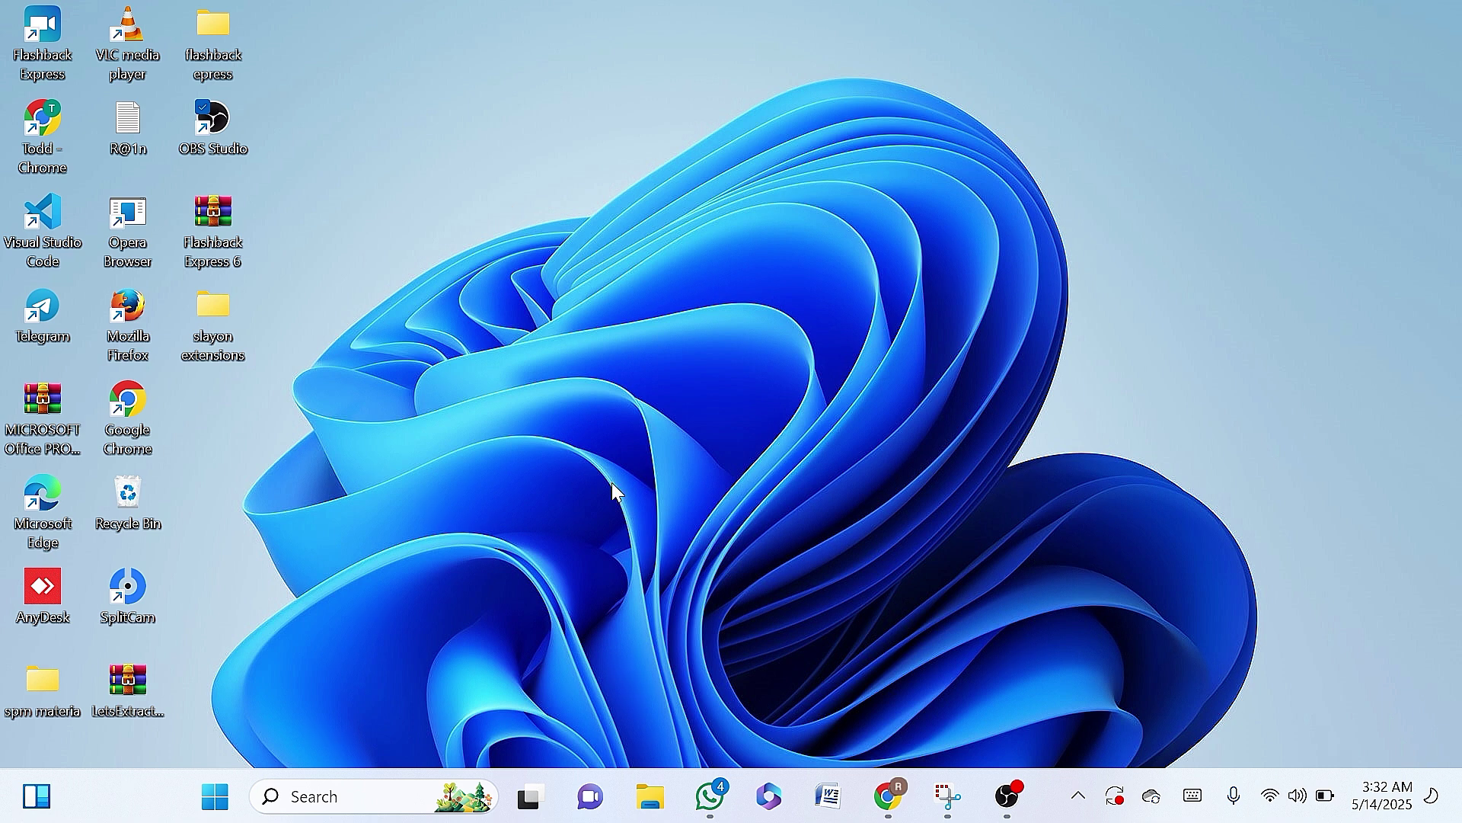
# - Switch to Chrome and load makereceipt.com in the tab showing The Windows Forum
pyautogui.click(888, 796)
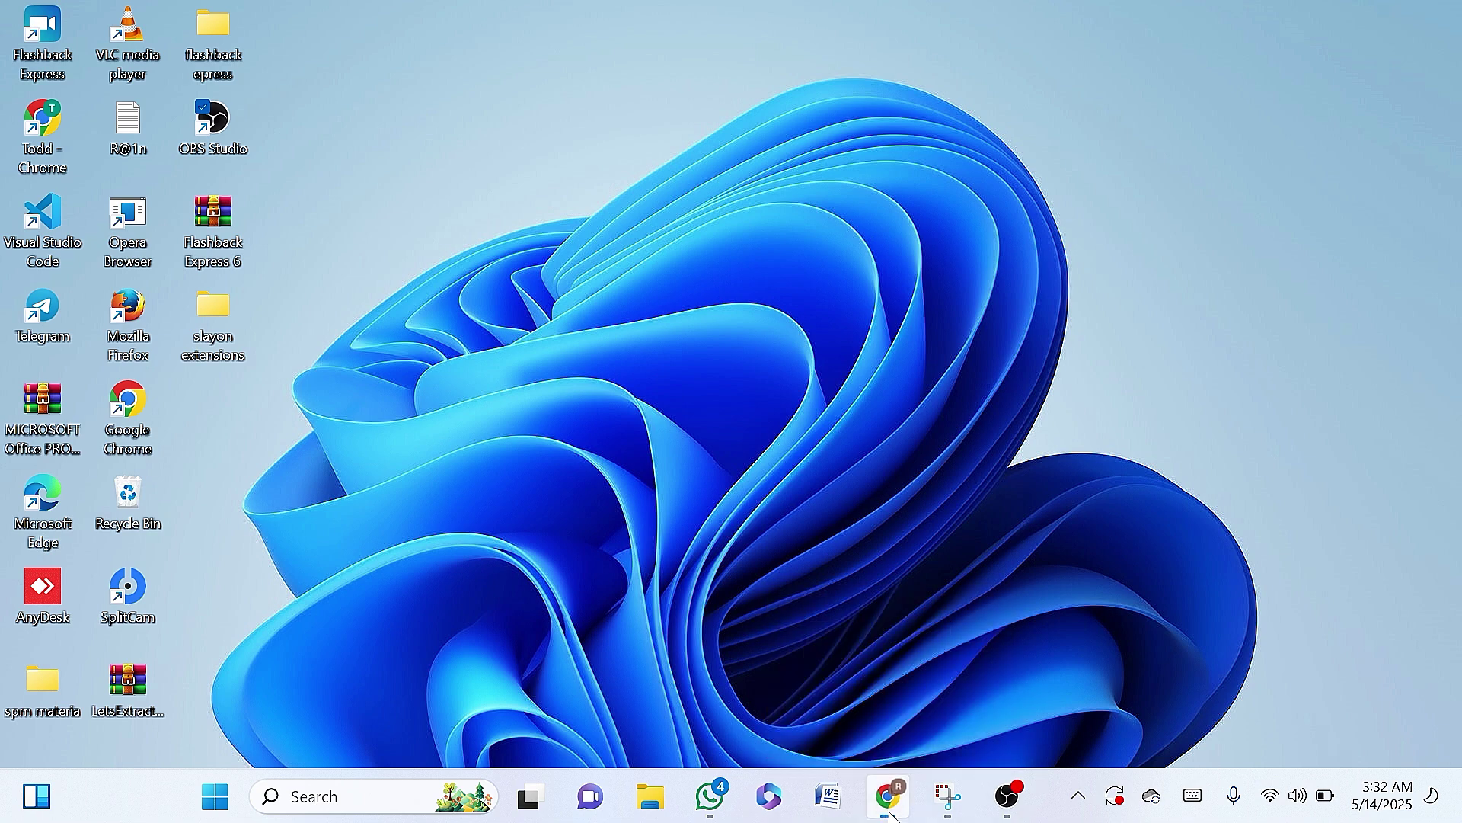
pyautogui.click(408, 22)
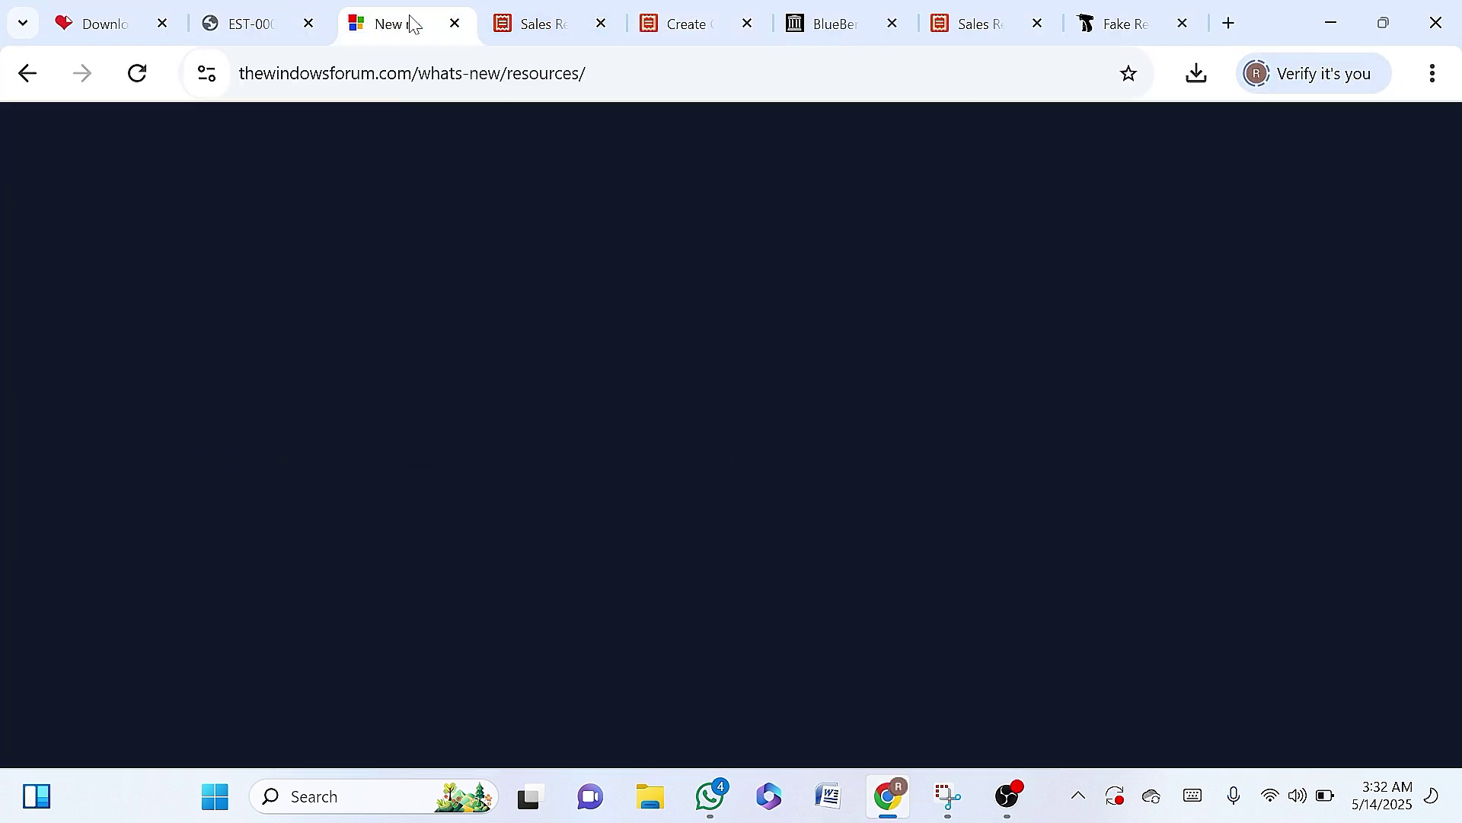
pyautogui.click(419, 73)
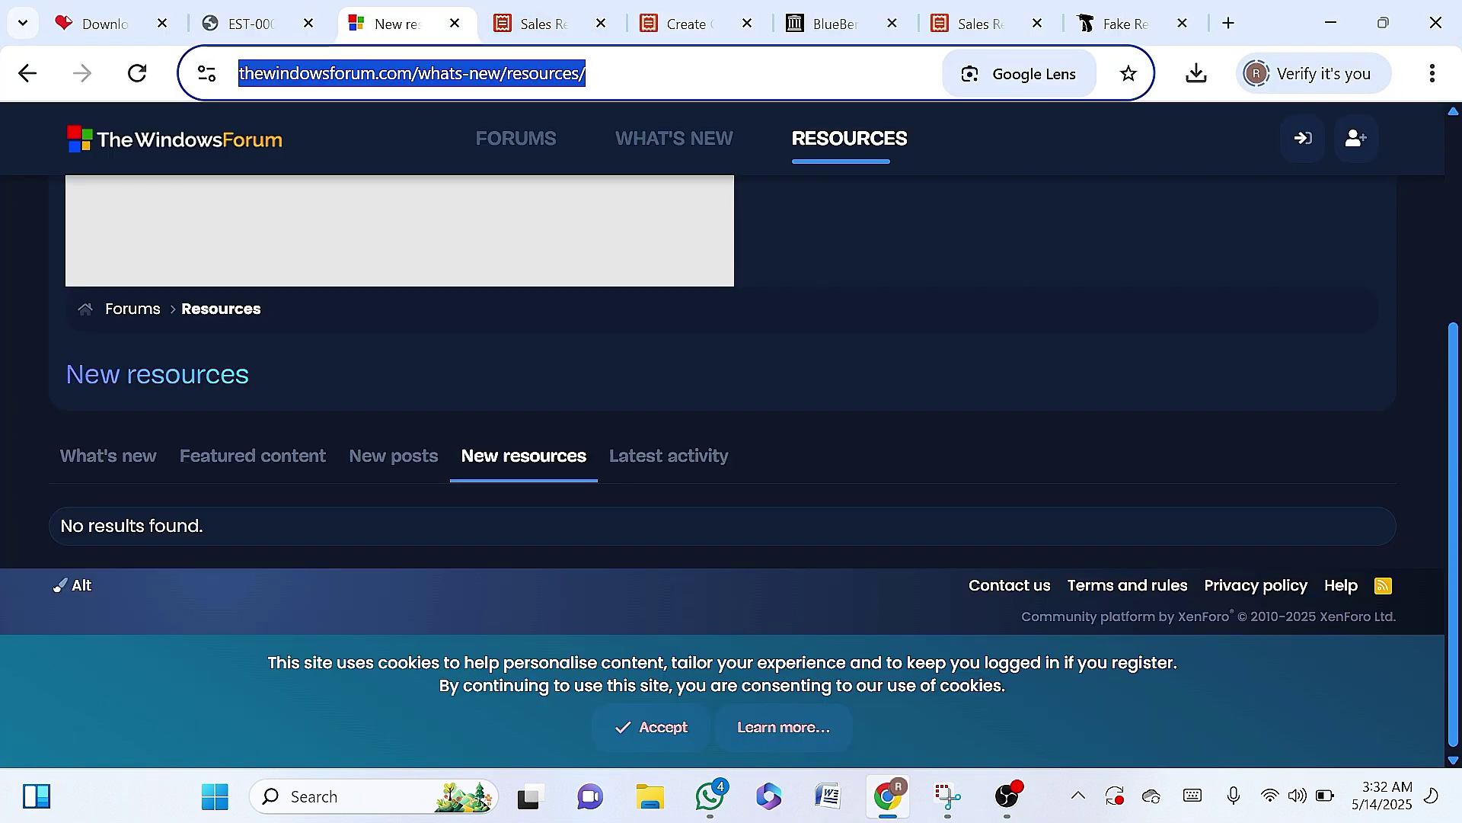
pyautogui.press('BackSpace')
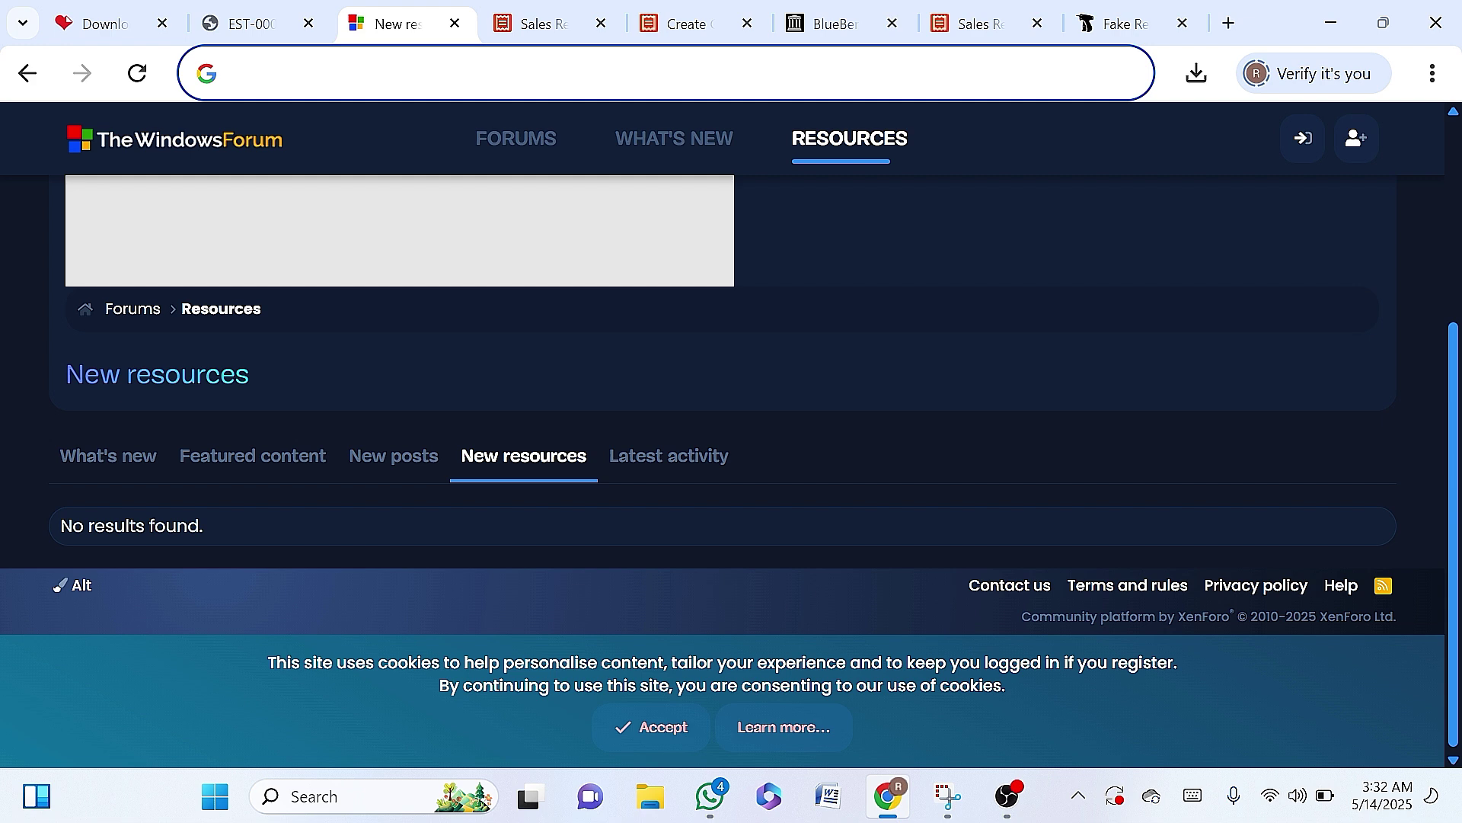
pyautogui.write('m')
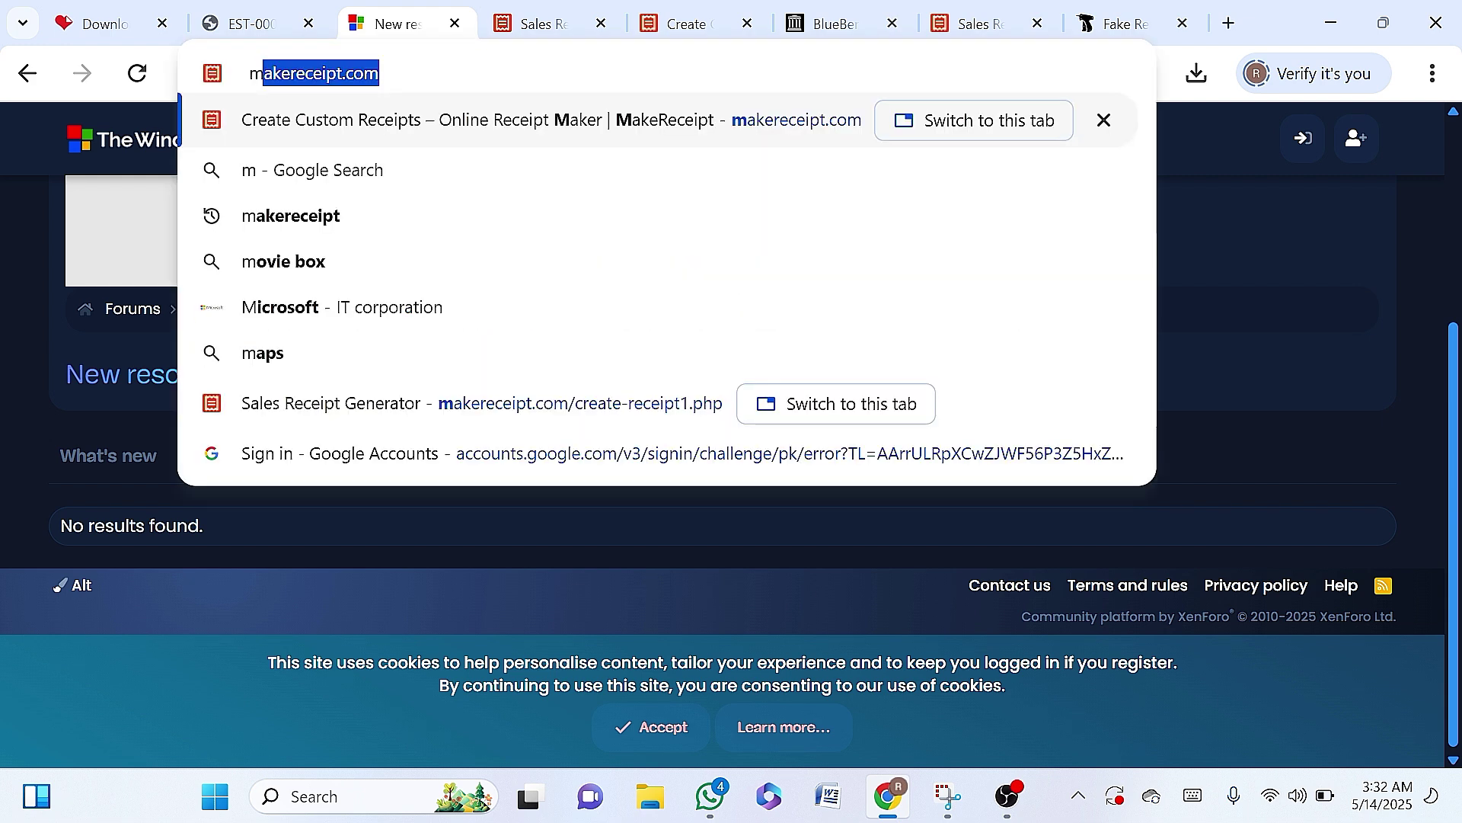
pyautogui.press('Right')
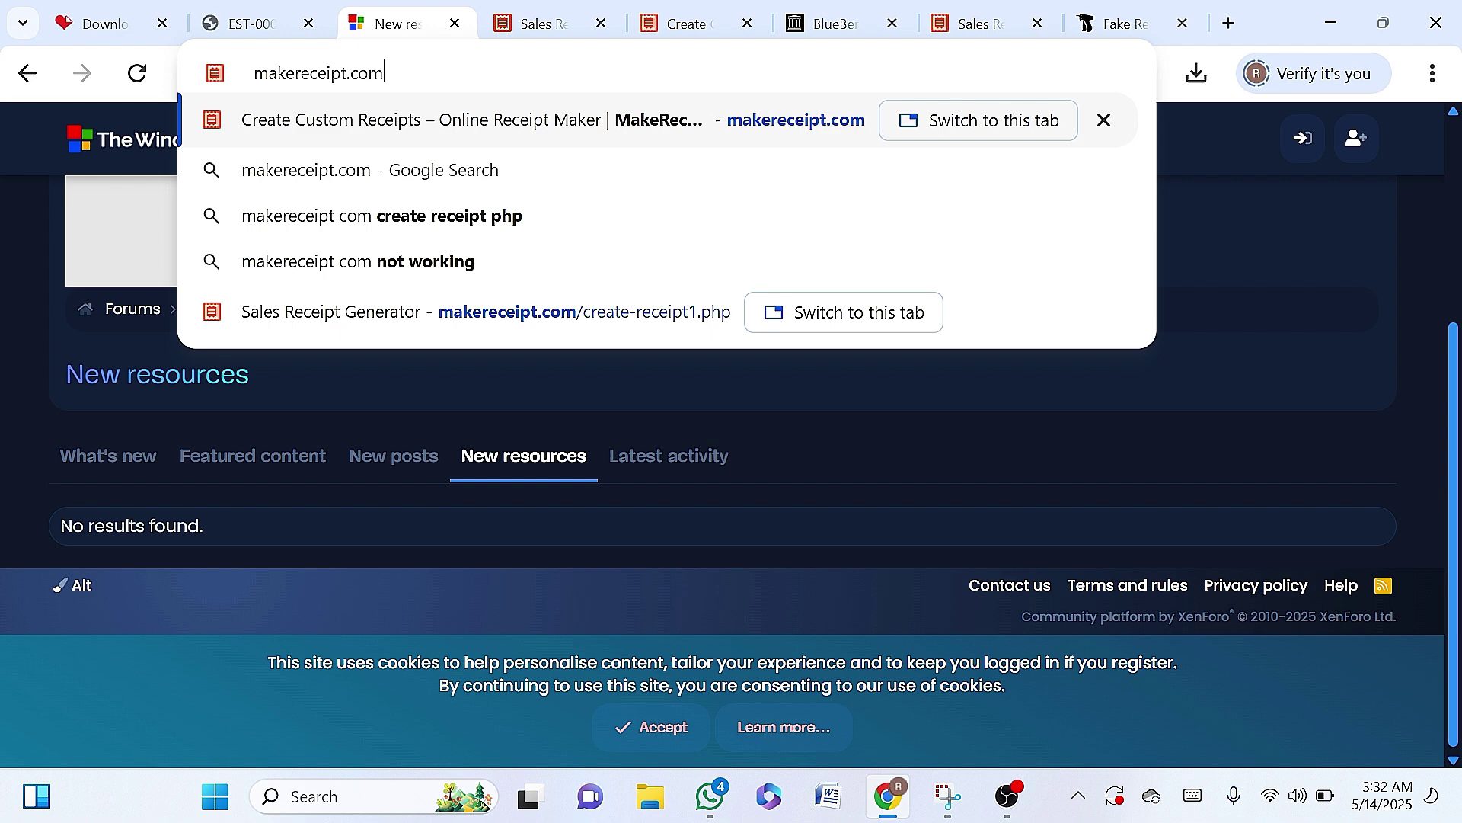
pyautogui.press('Return')
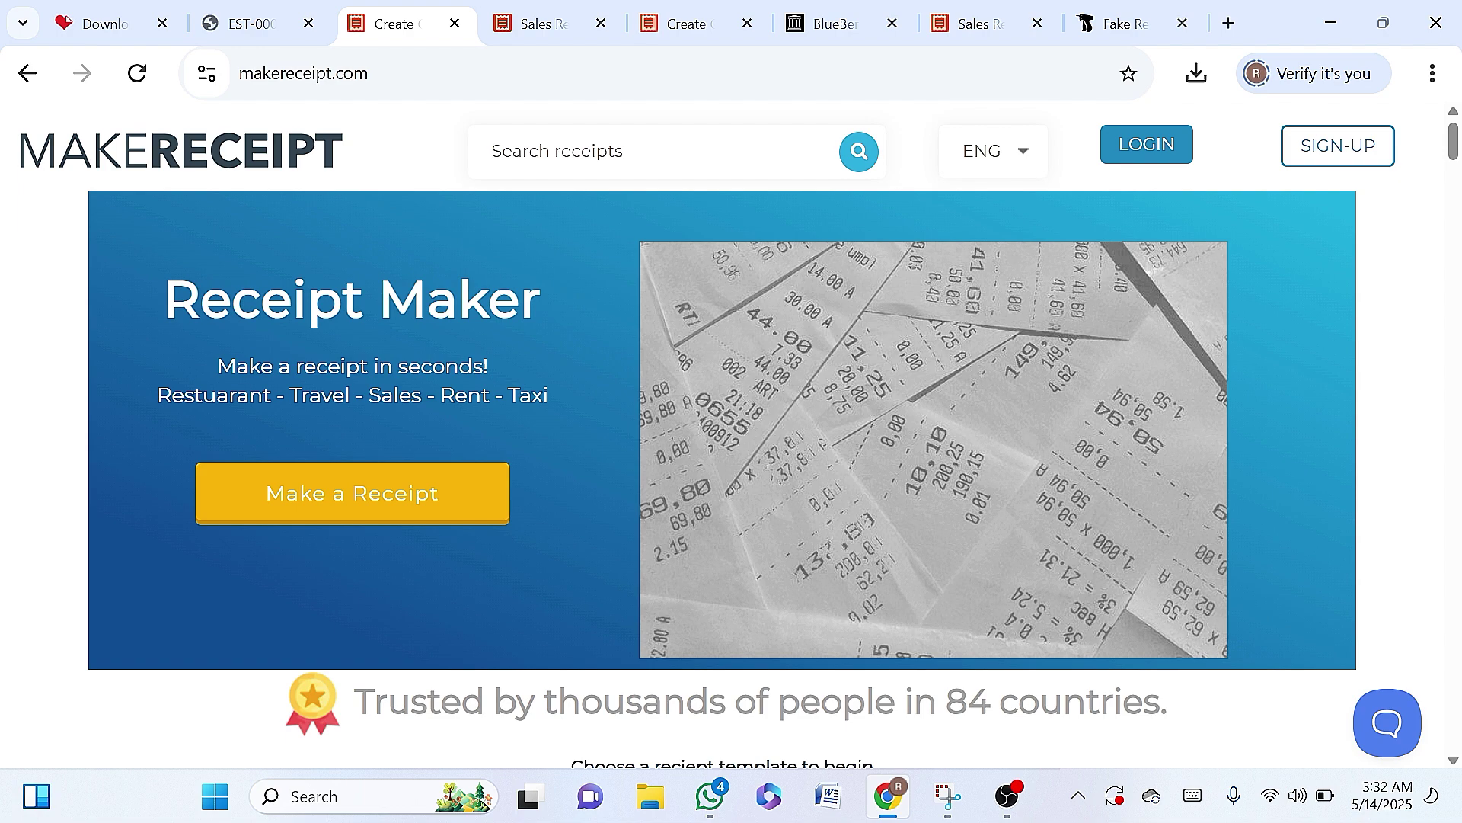
# - Look through the receipt templates offered on the MakeReceipt home page, including the free and PRO designs
pyautogui.scroll(-10, 414, 332)
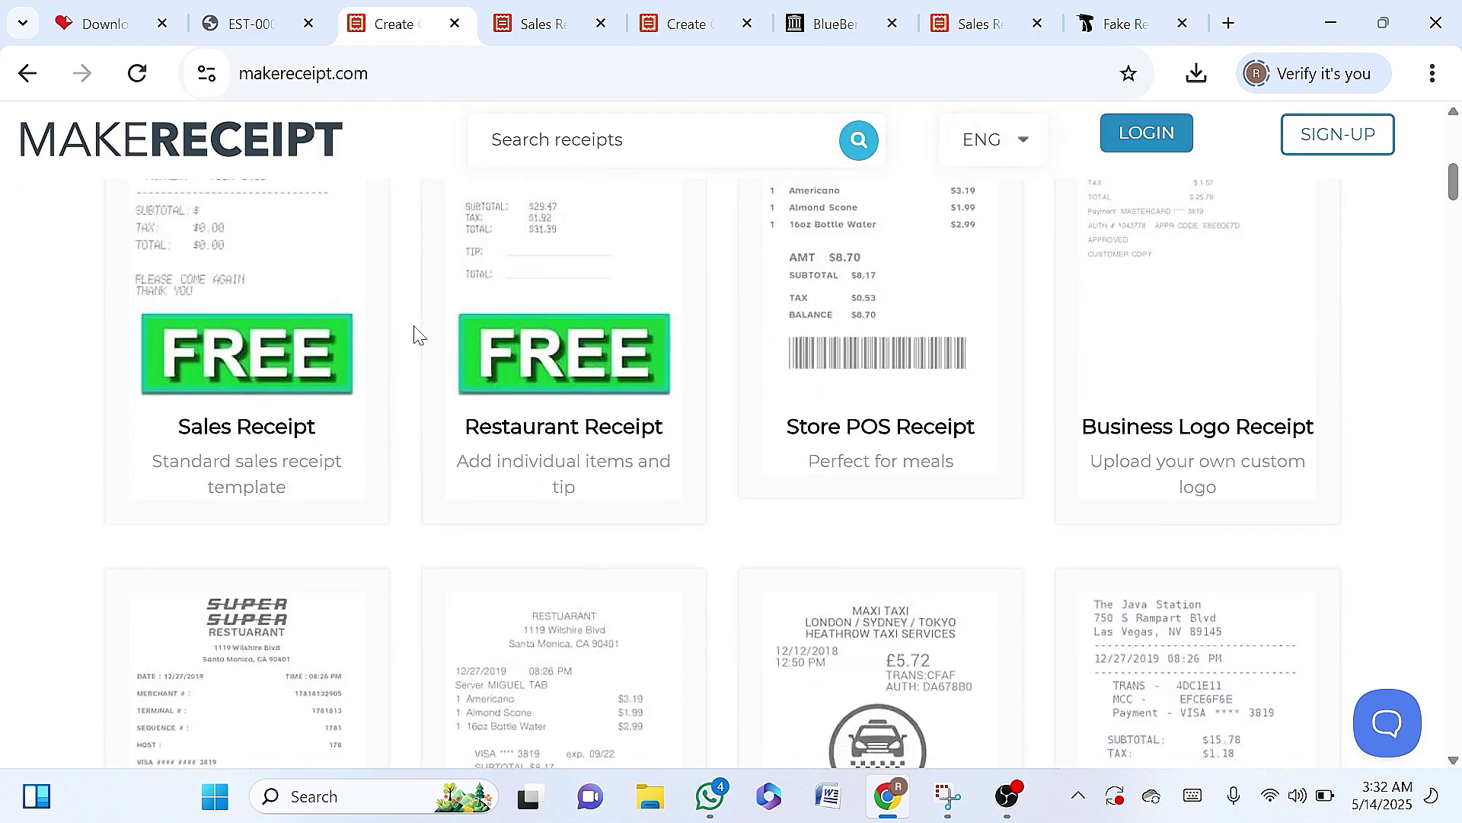
pyautogui.scroll(2, 414, 331)
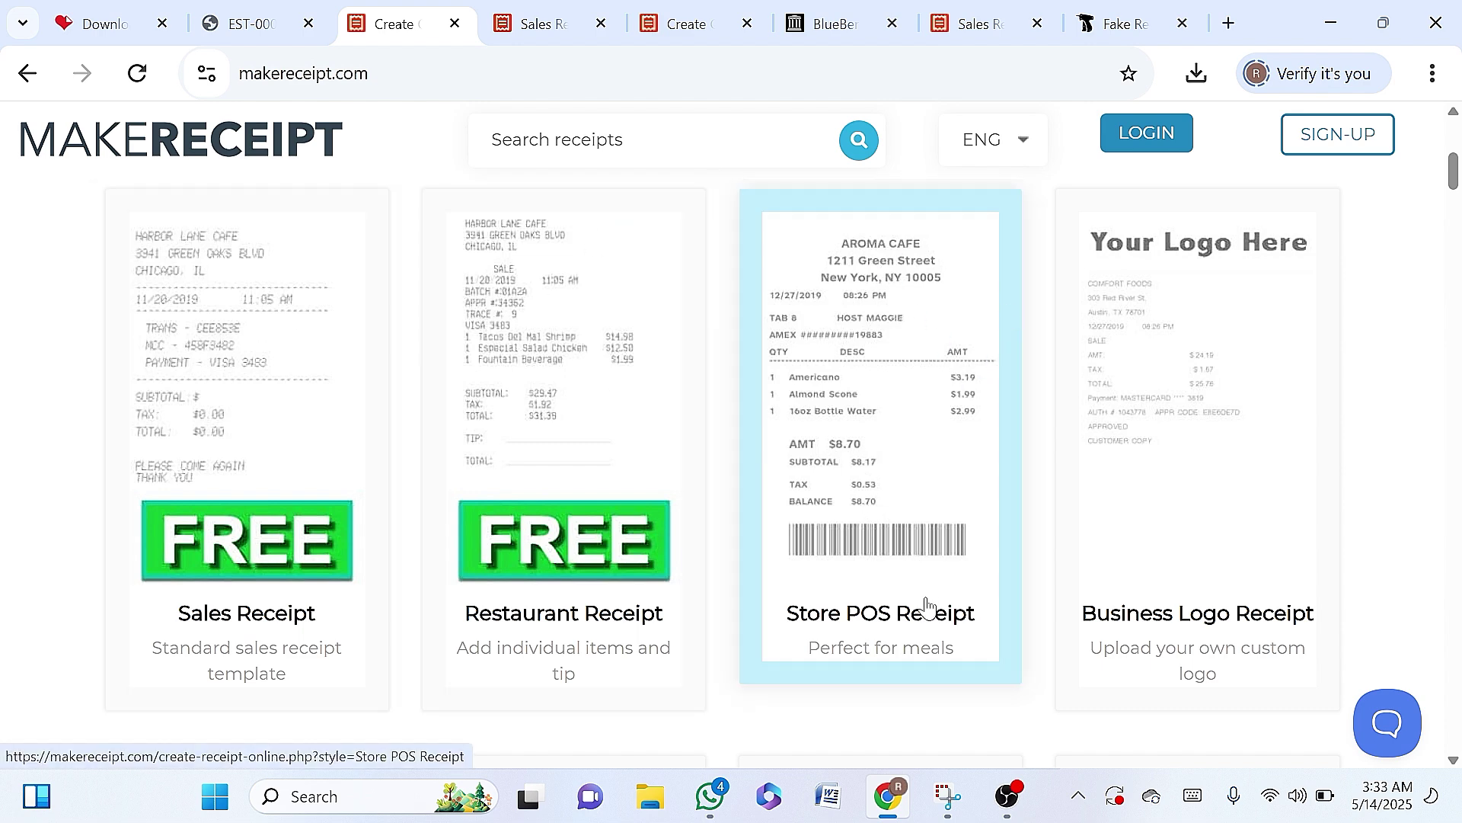
pyautogui.scroll(1, 868, 477)
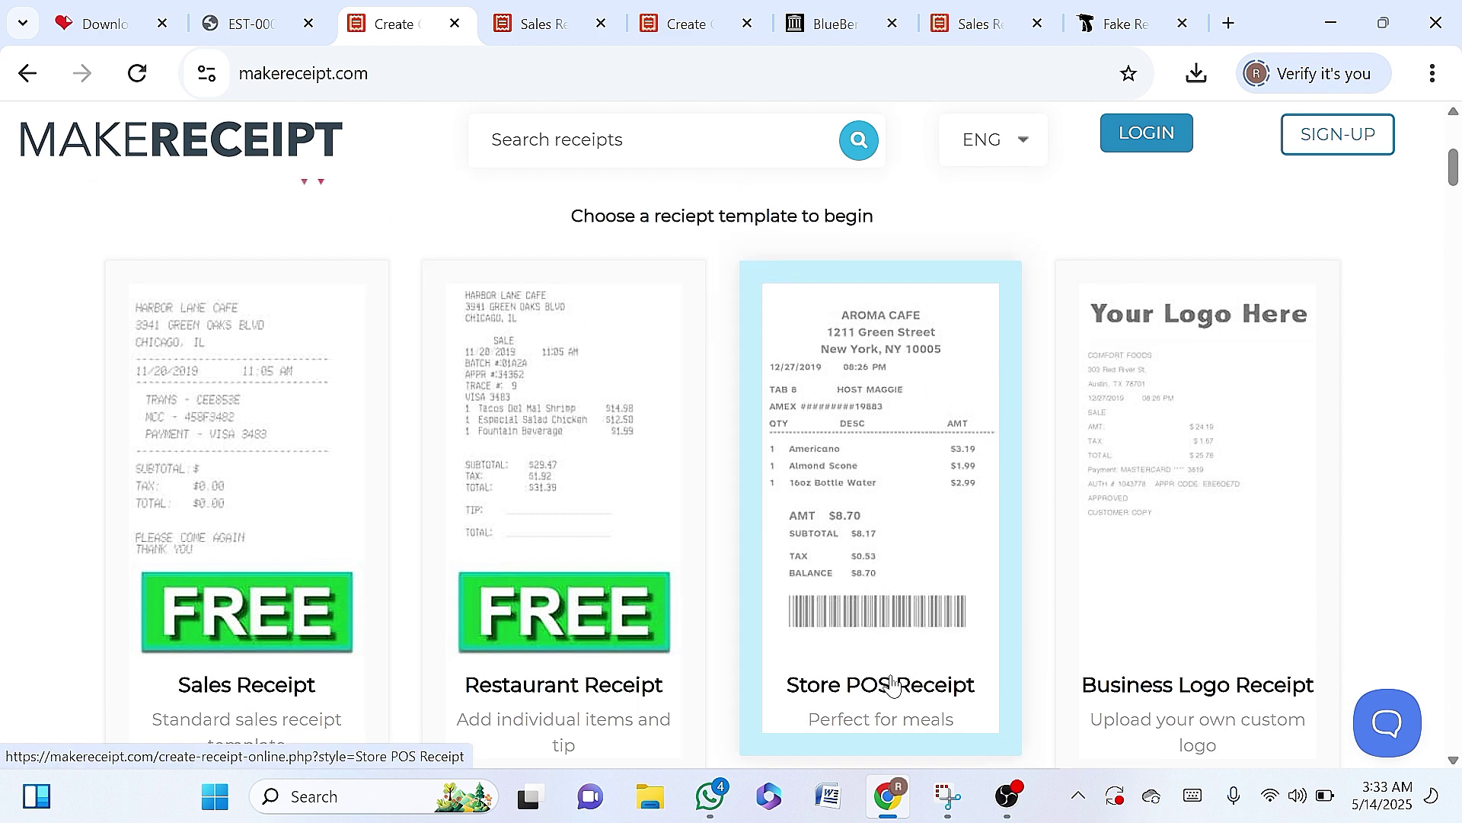
pyautogui.scroll(-1, 897, 709)
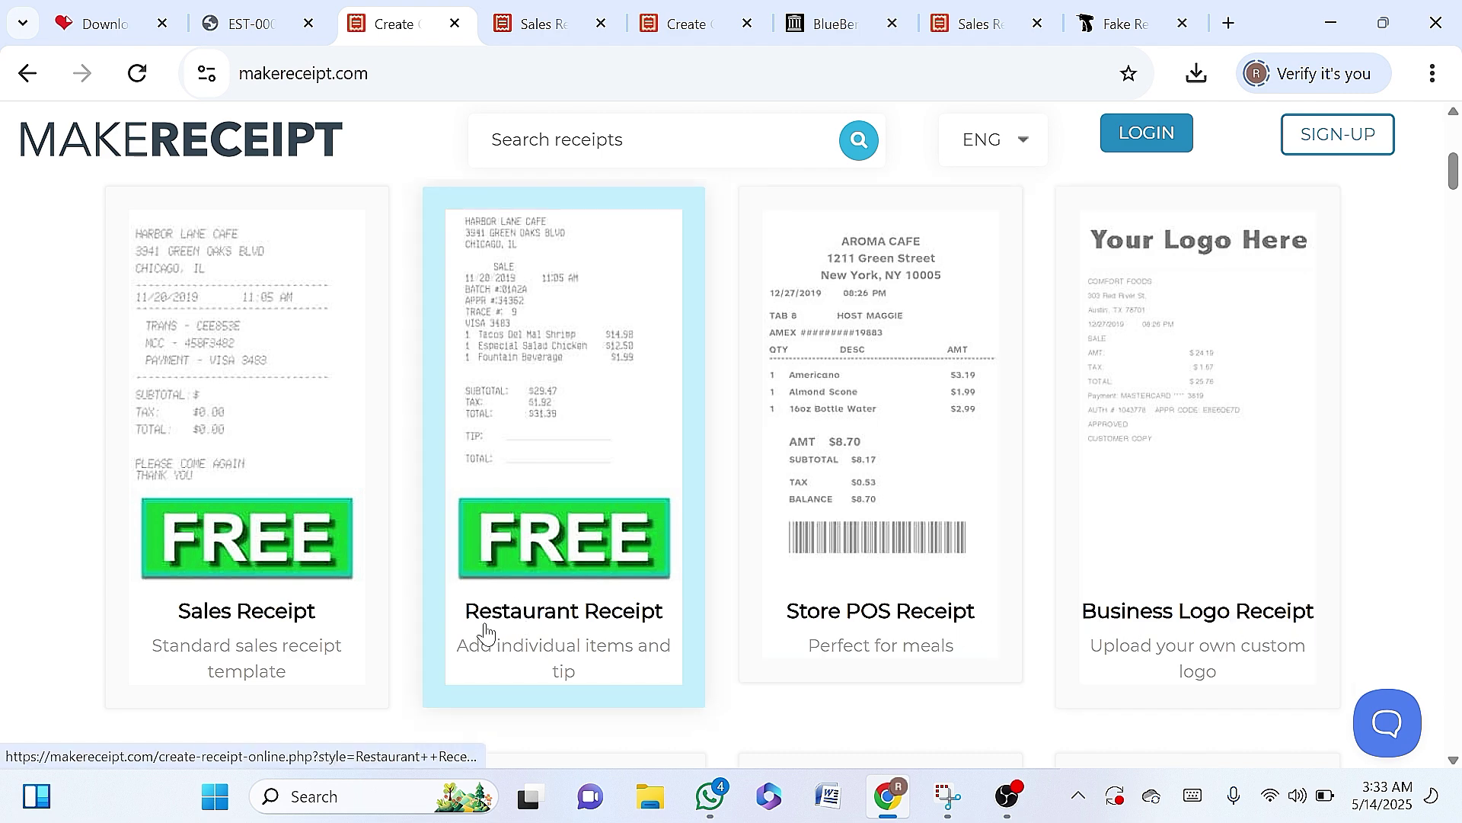
pyautogui.scroll(-4, 582, 629)
pyautogui.scroll(-4, 584, 629)
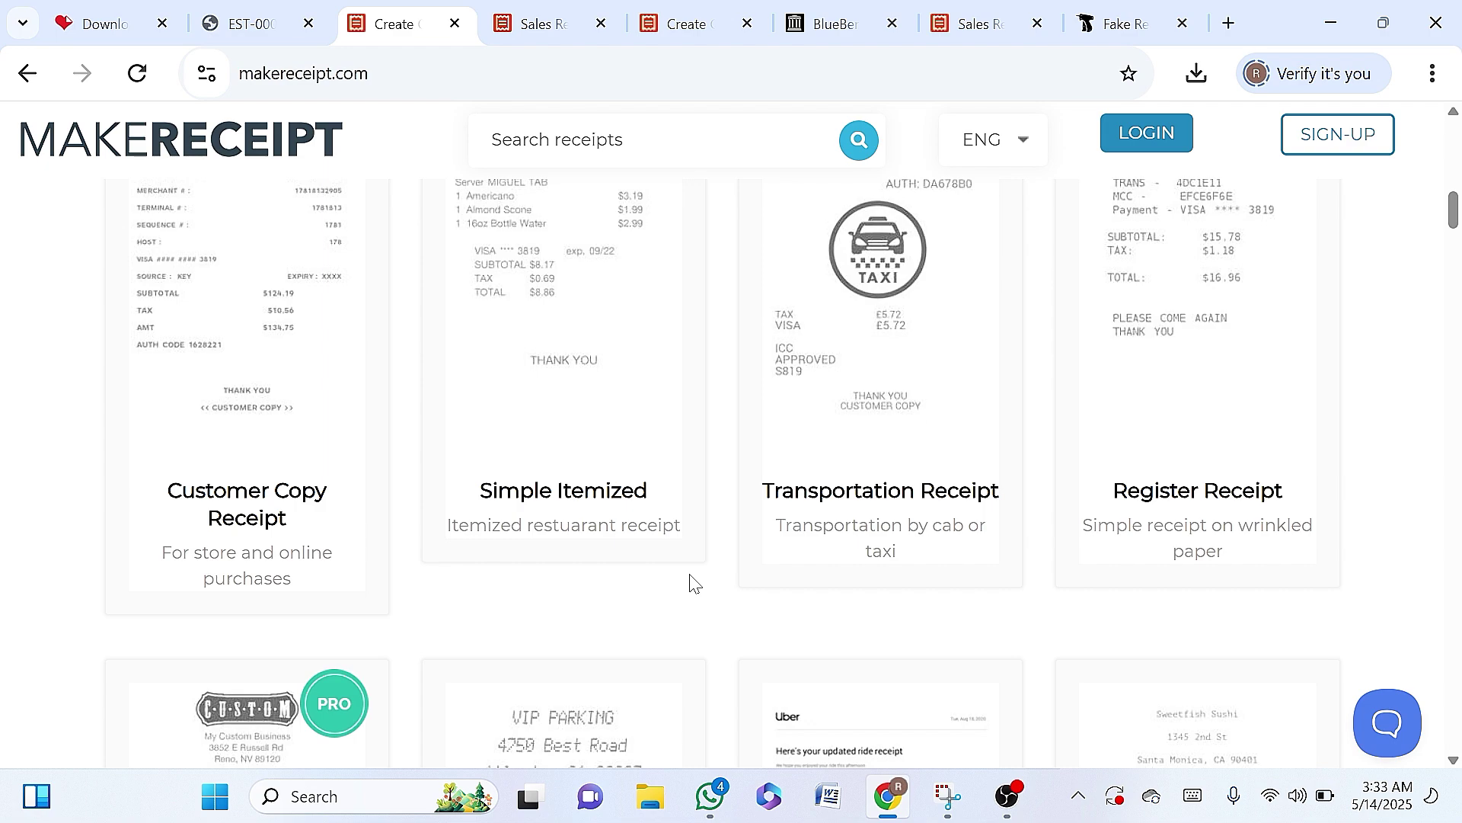
pyautogui.scroll(-10, 692, 583)
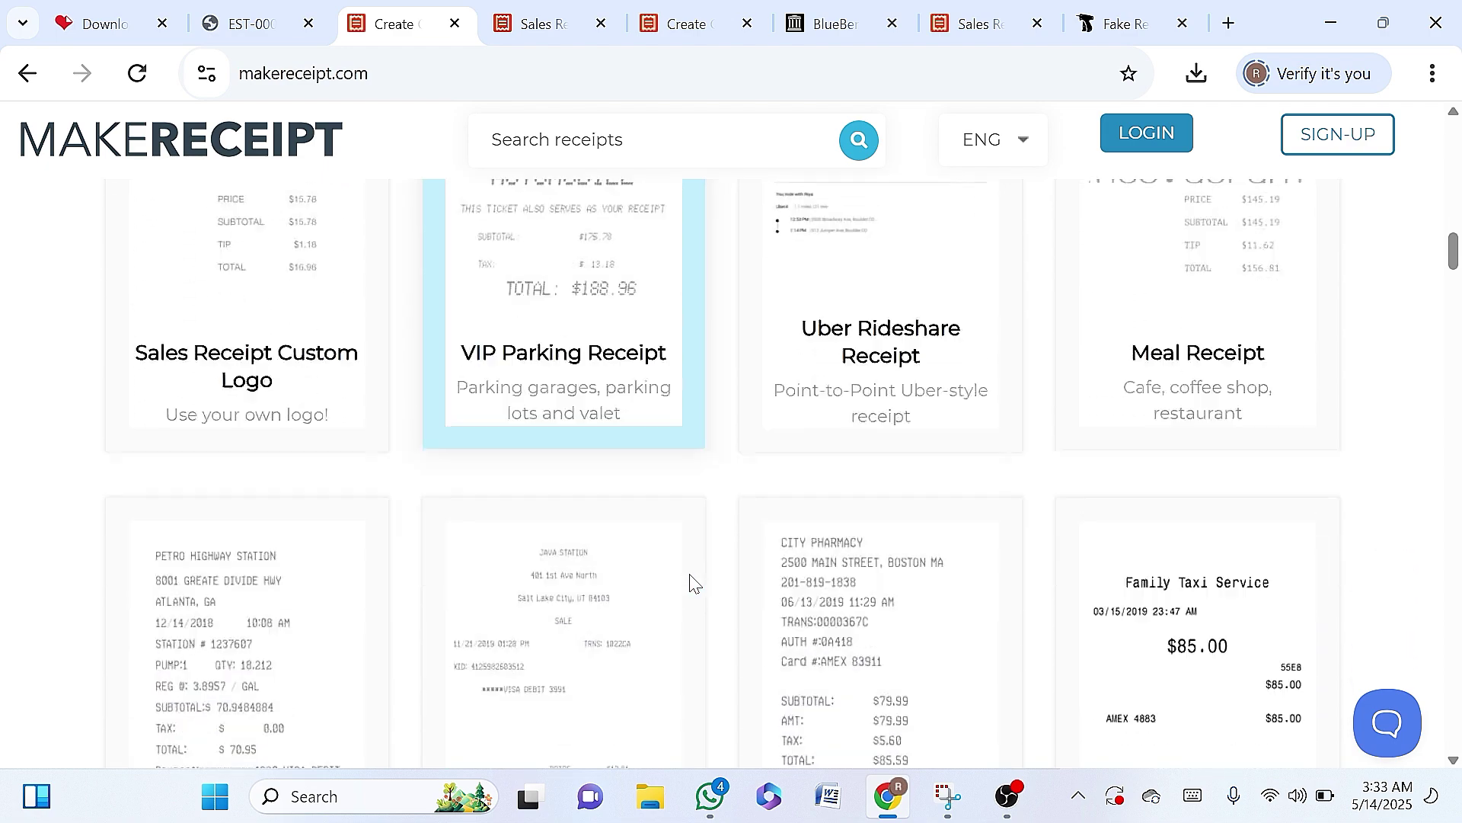
pyautogui.scroll(-12, 692, 584)
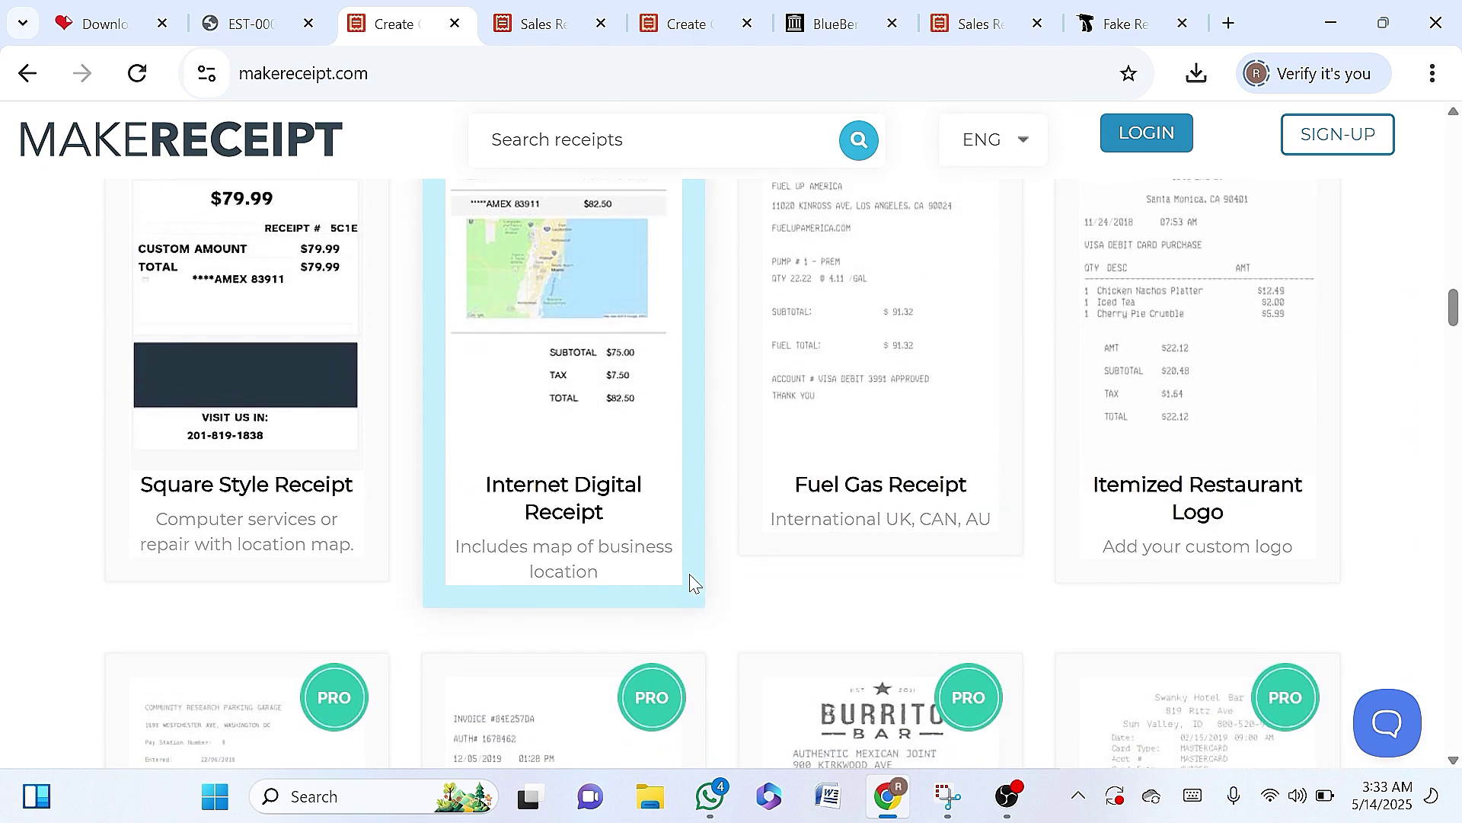
pyautogui.scroll(-12, 691, 583)
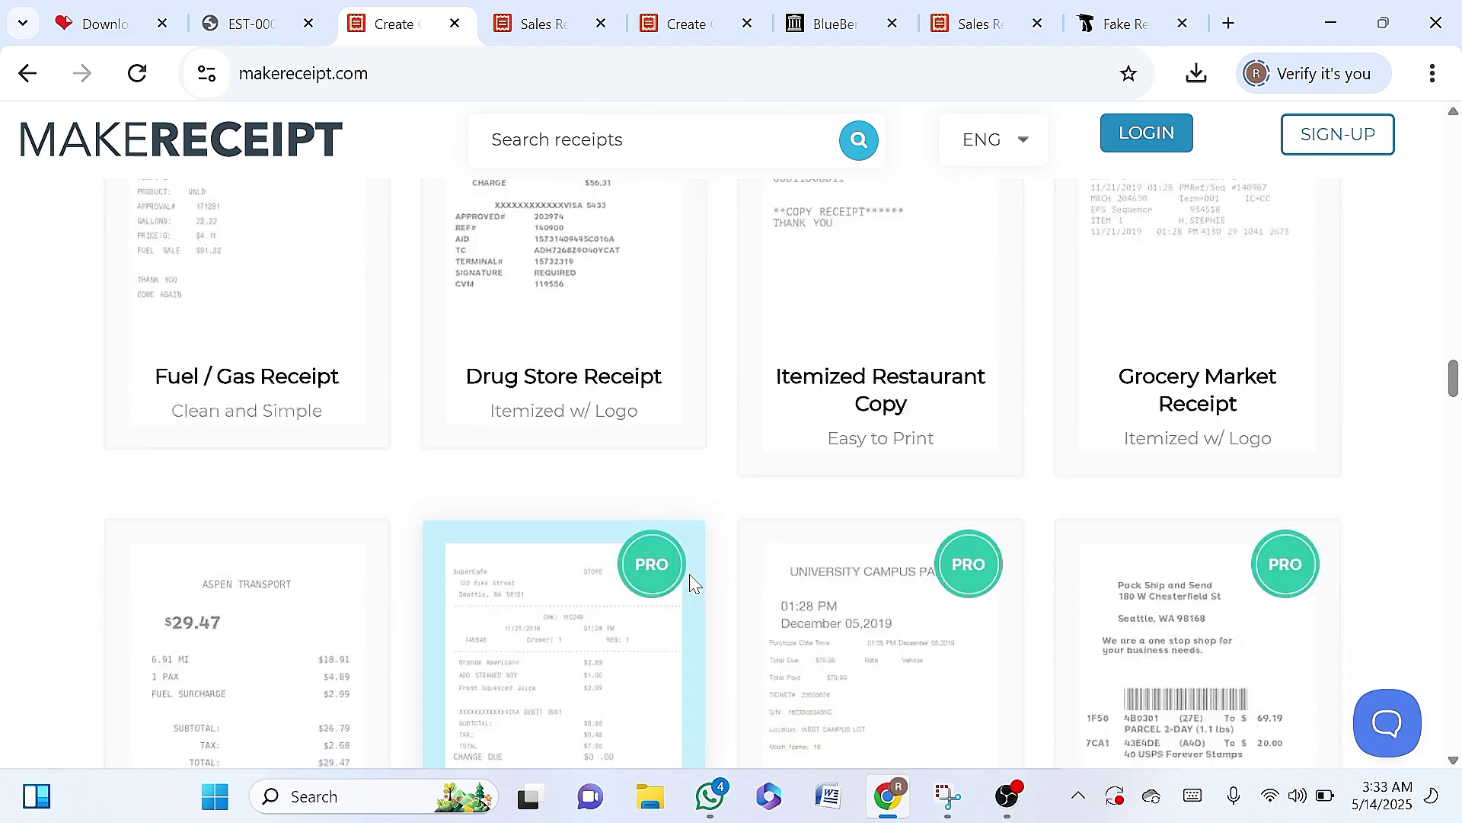
pyautogui.scroll(20, 691, 584)
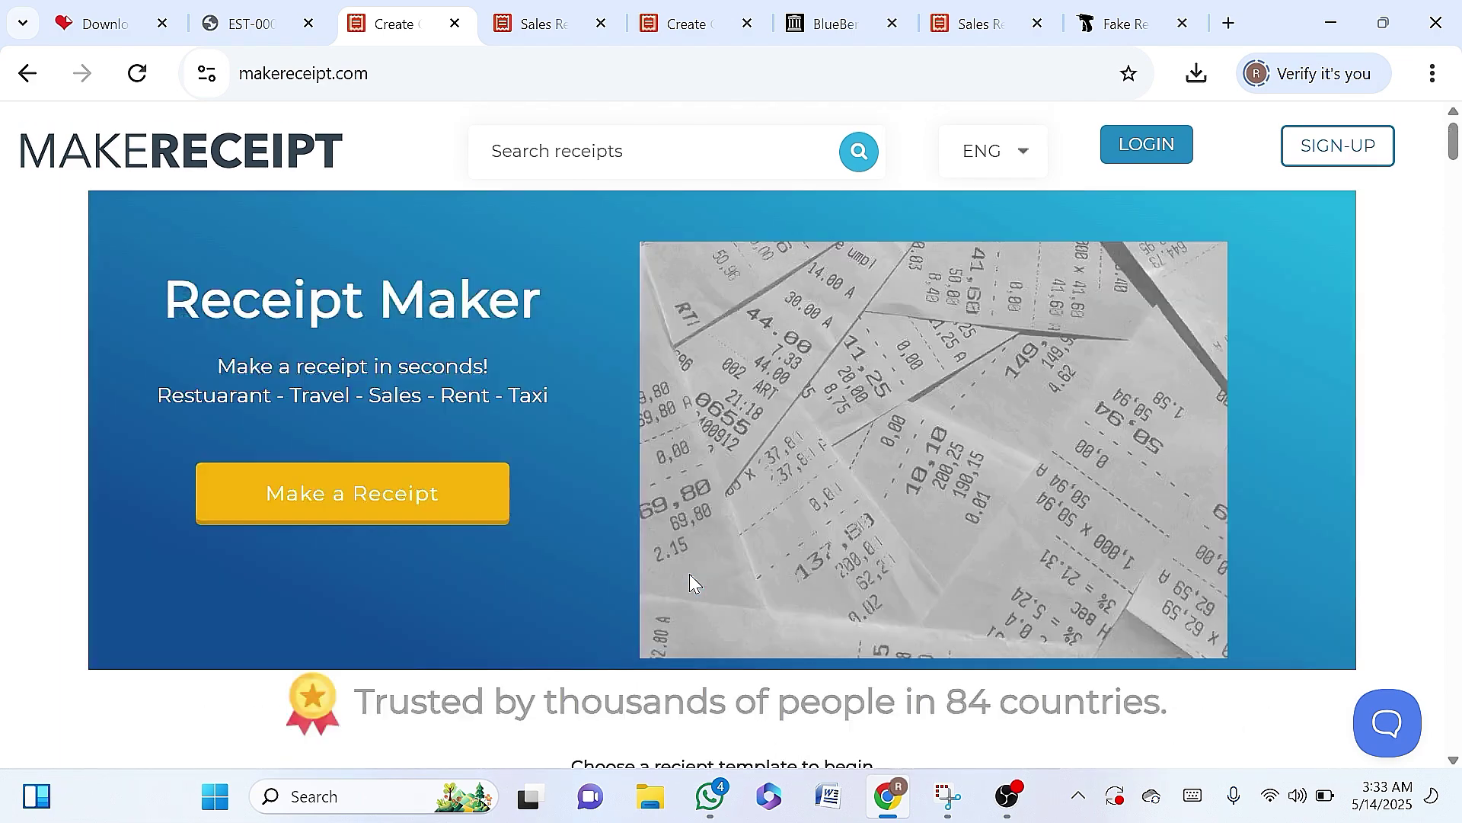
# - Start making a new receipt and set its font to Font Style 1
pyautogui.click(323, 508)
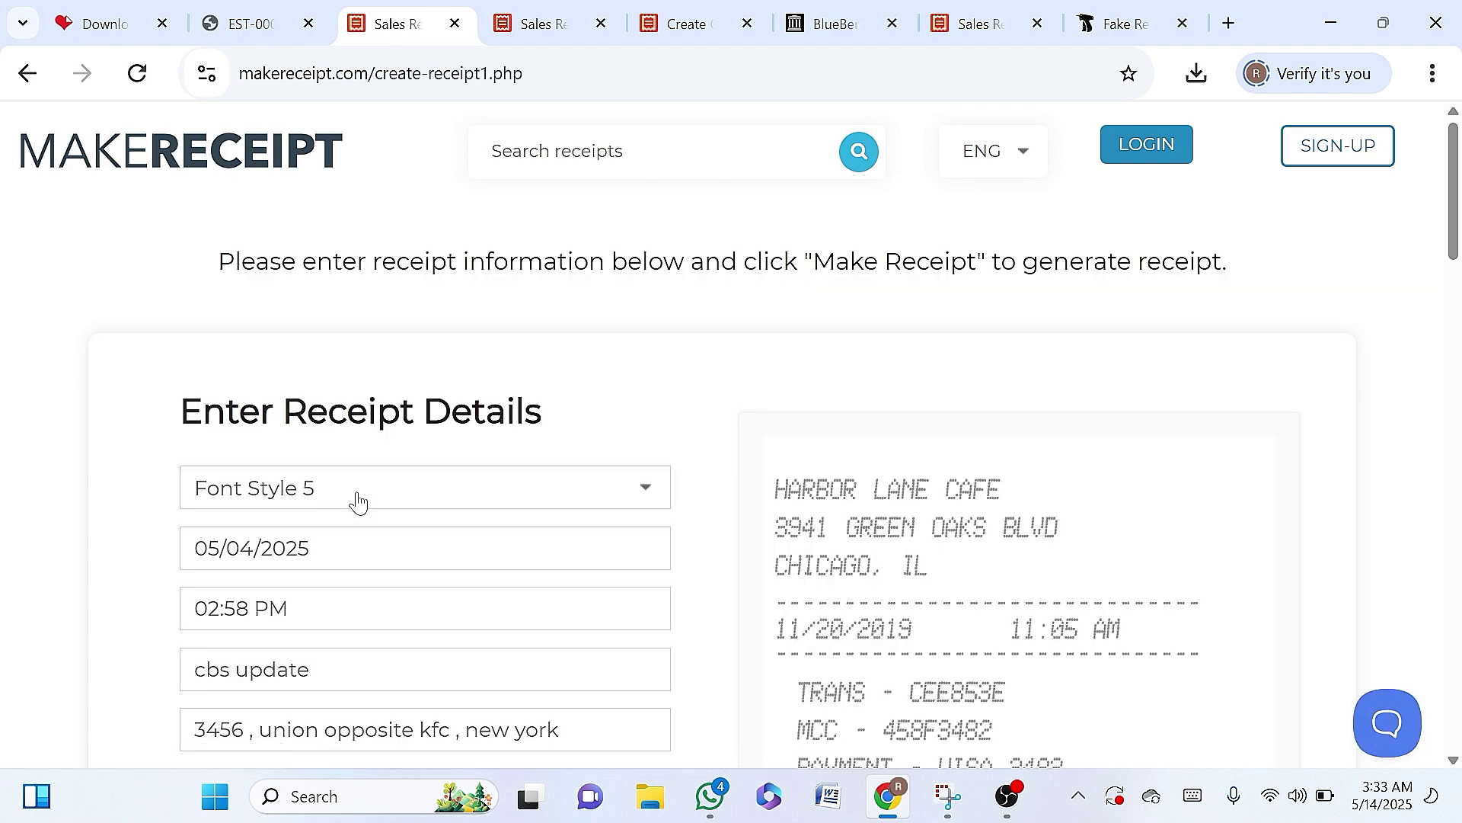
pyautogui.click(358, 502)
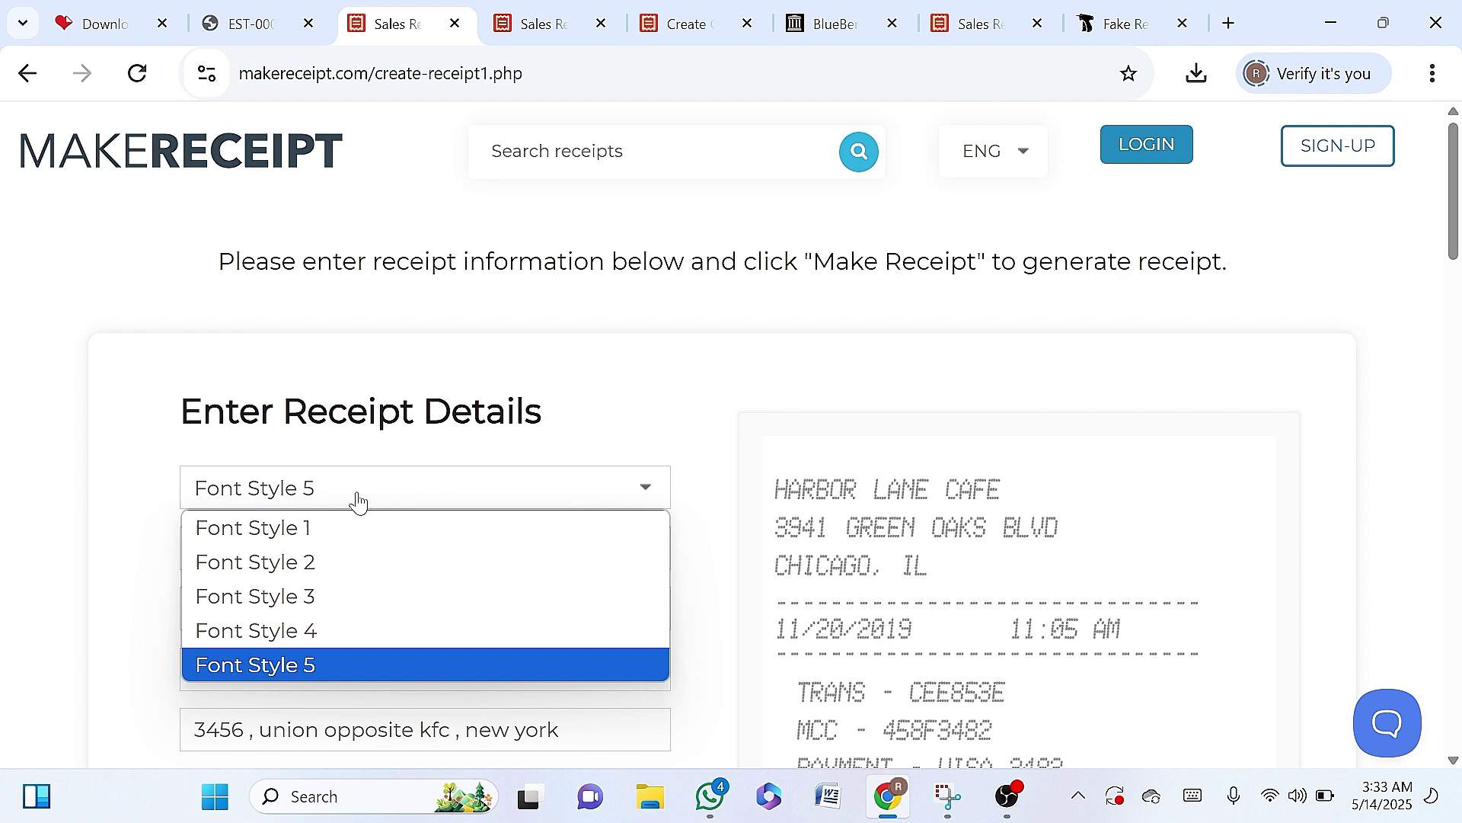
pyautogui.click(307, 538)
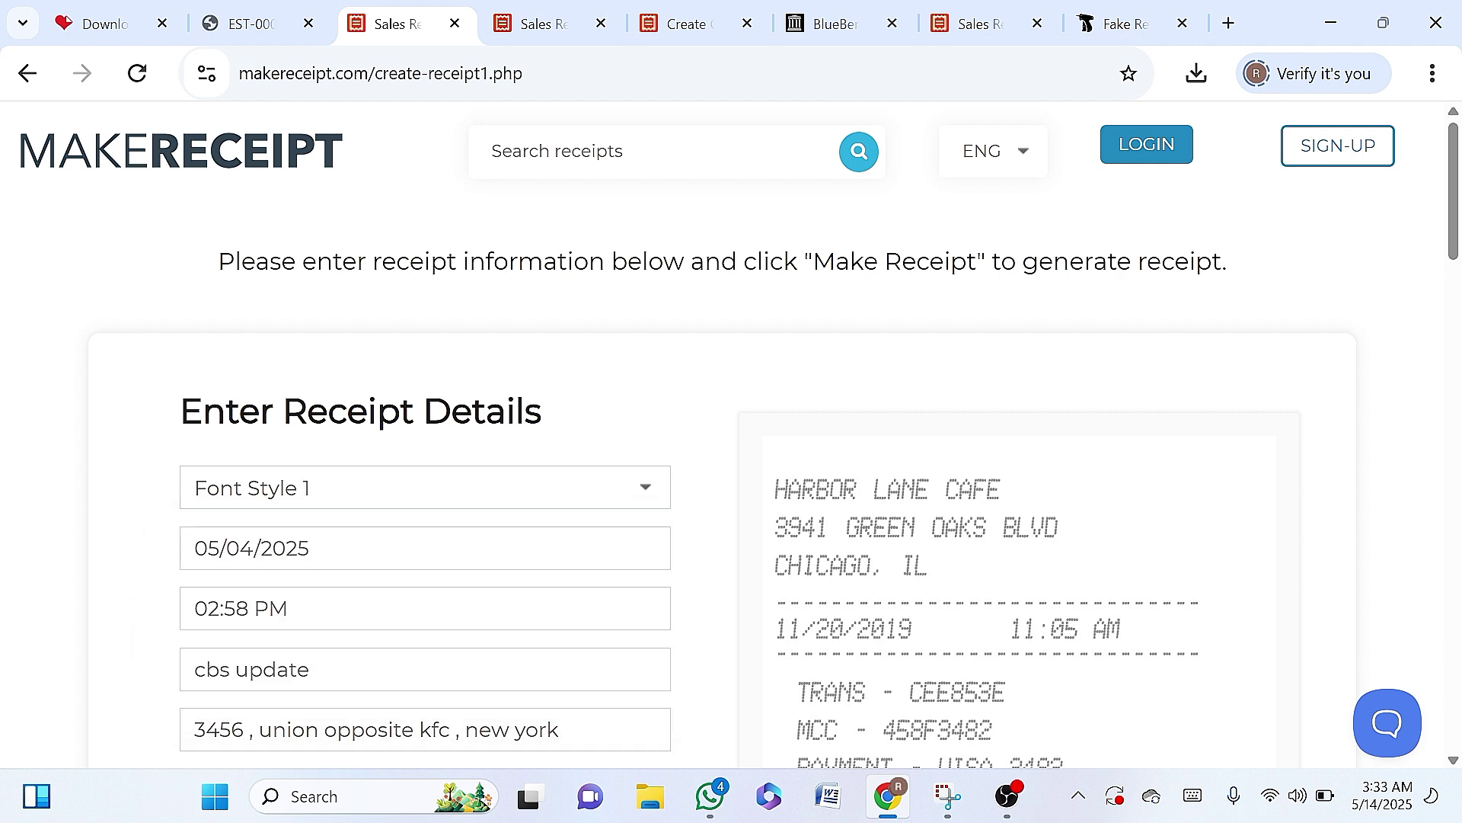
# - In the receipt details, set the currency to None and the tax type to NO TAX
pyautogui.scroll(-1, 731, 434)
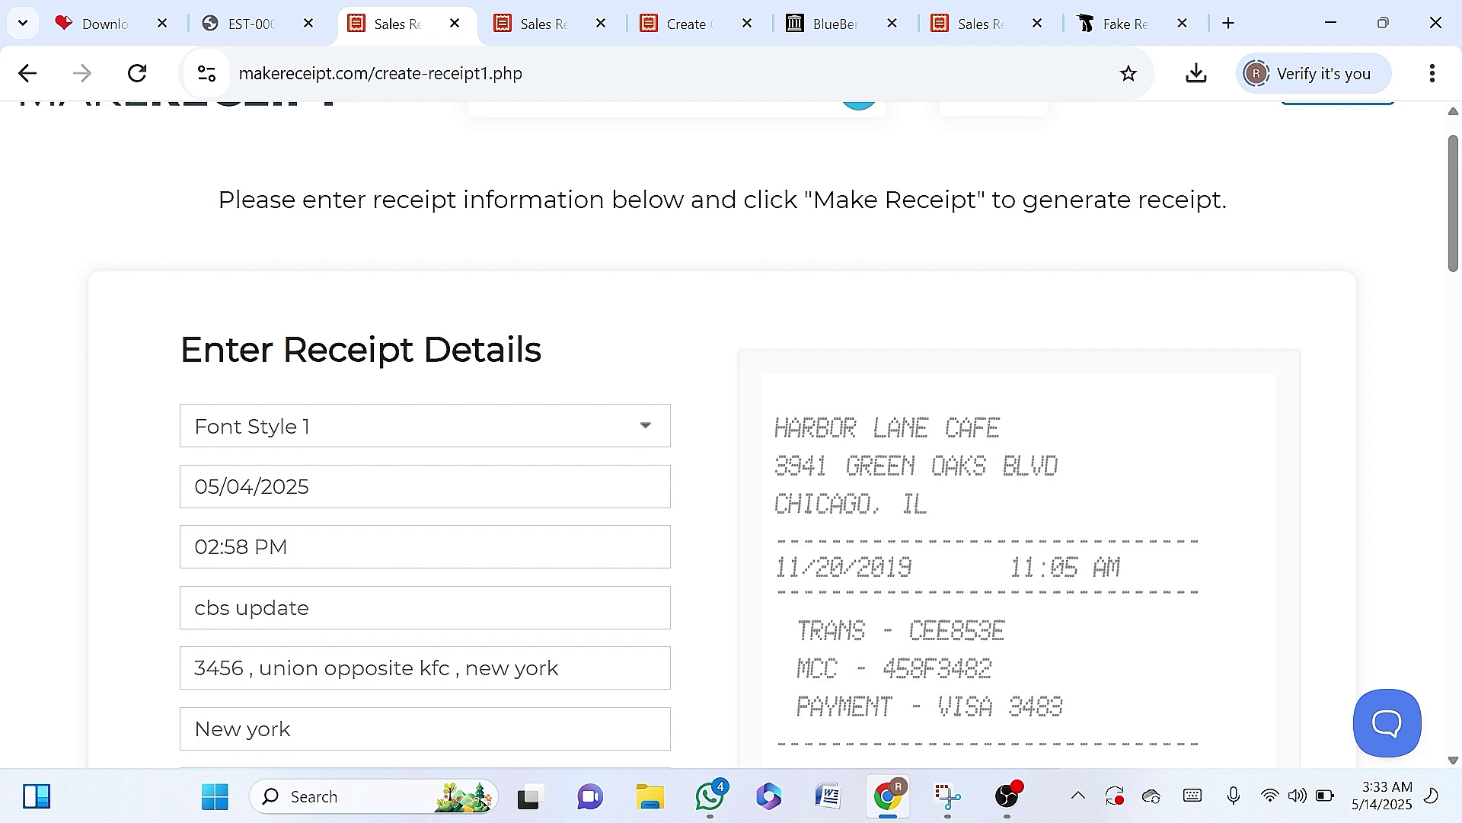
pyautogui.scroll(-3, 313, 554)
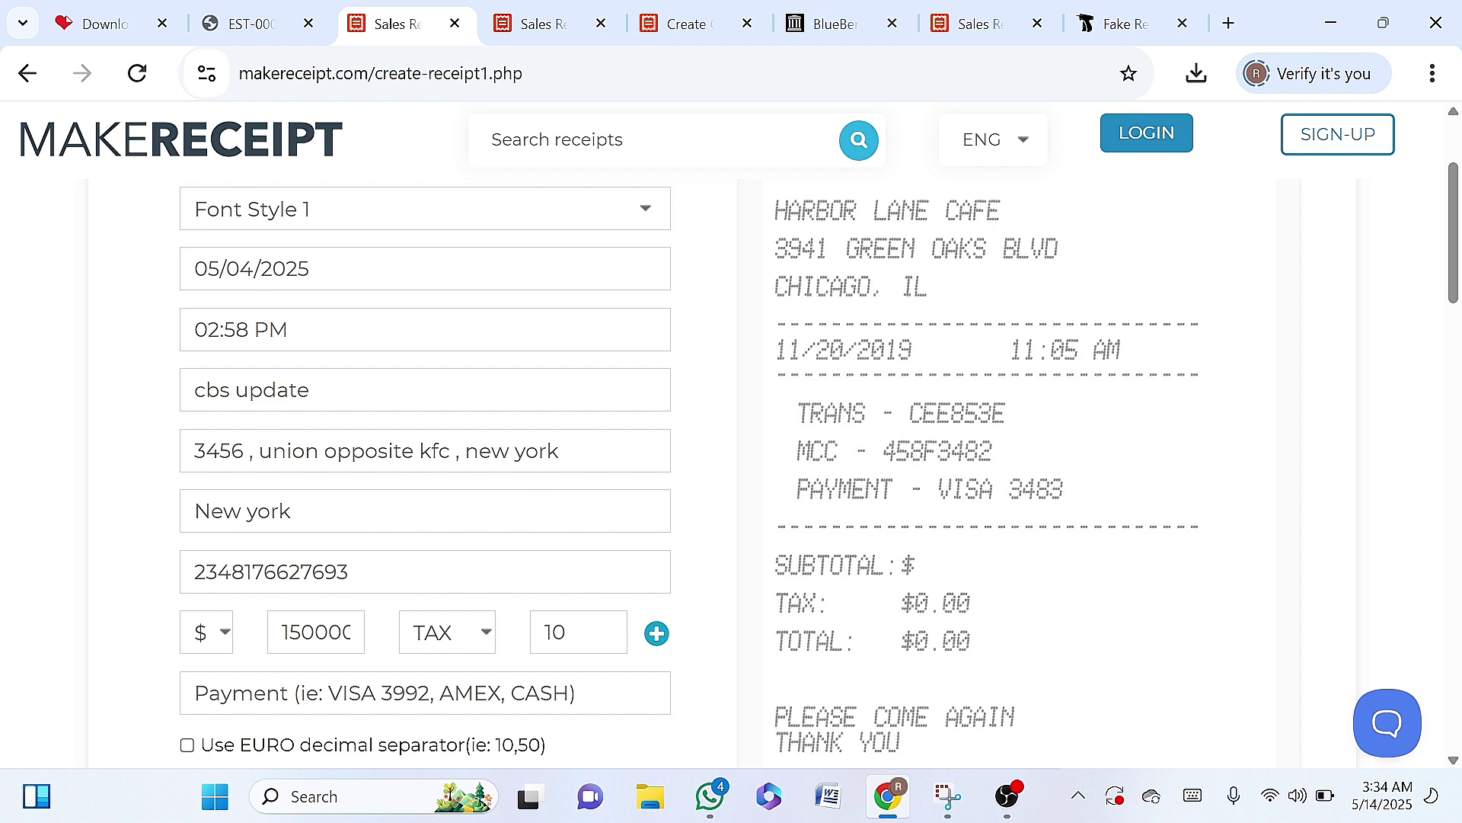
pyautogui.scroll(-1, 310, 522)
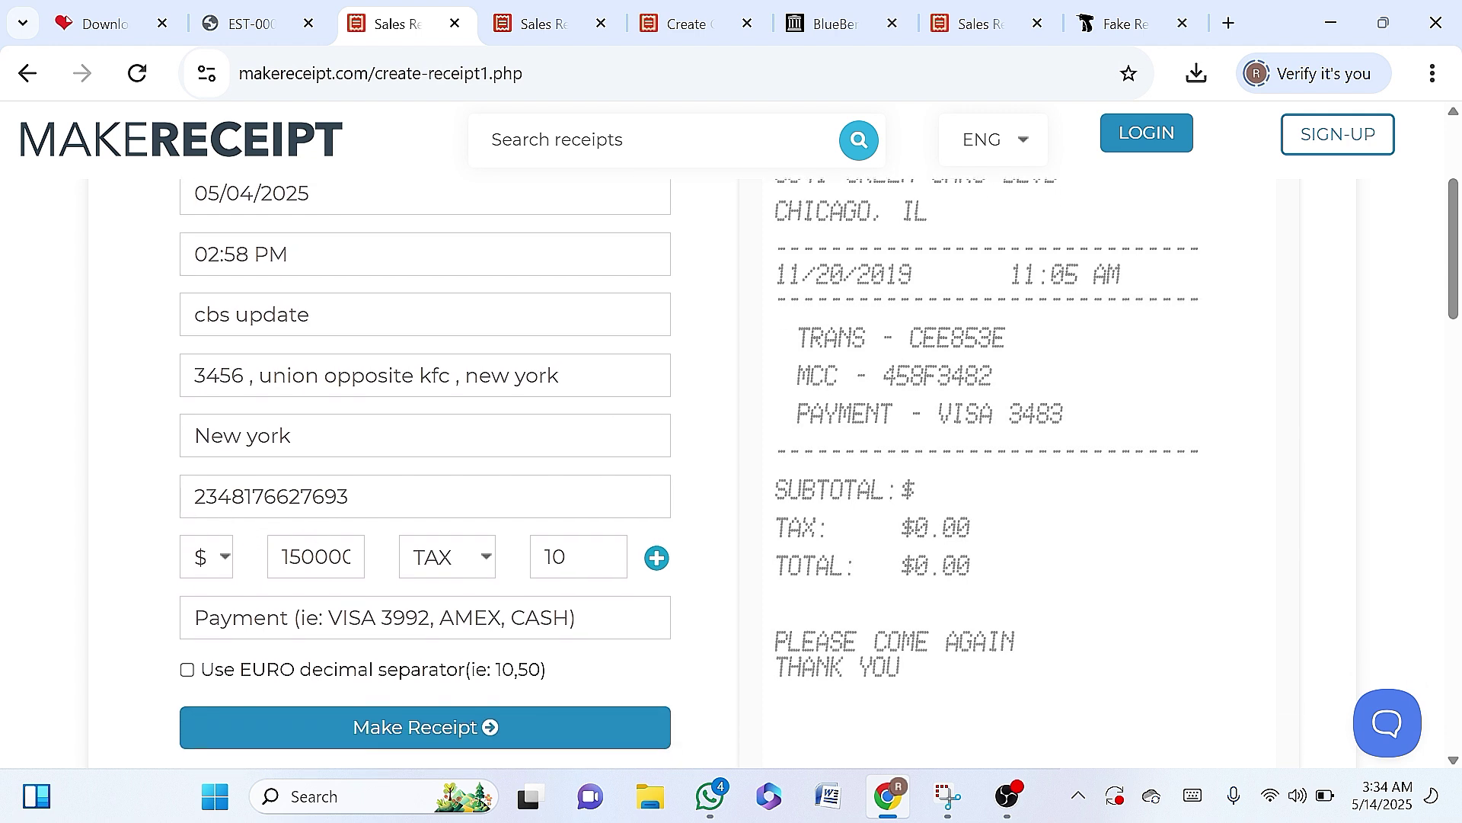
pyautogui.scroll(-2, 236, 457)
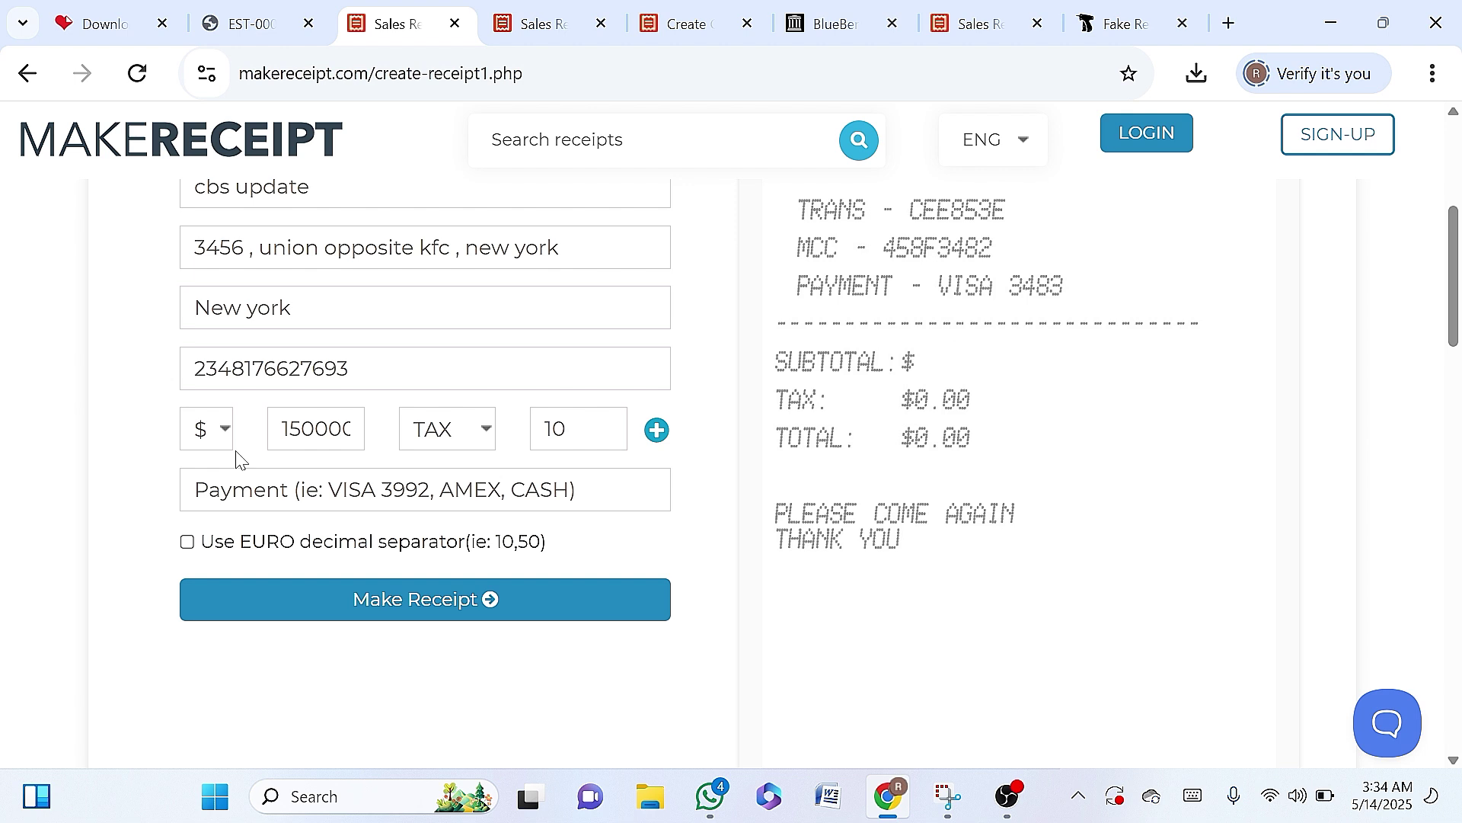
pyautogui.click(209, 431)
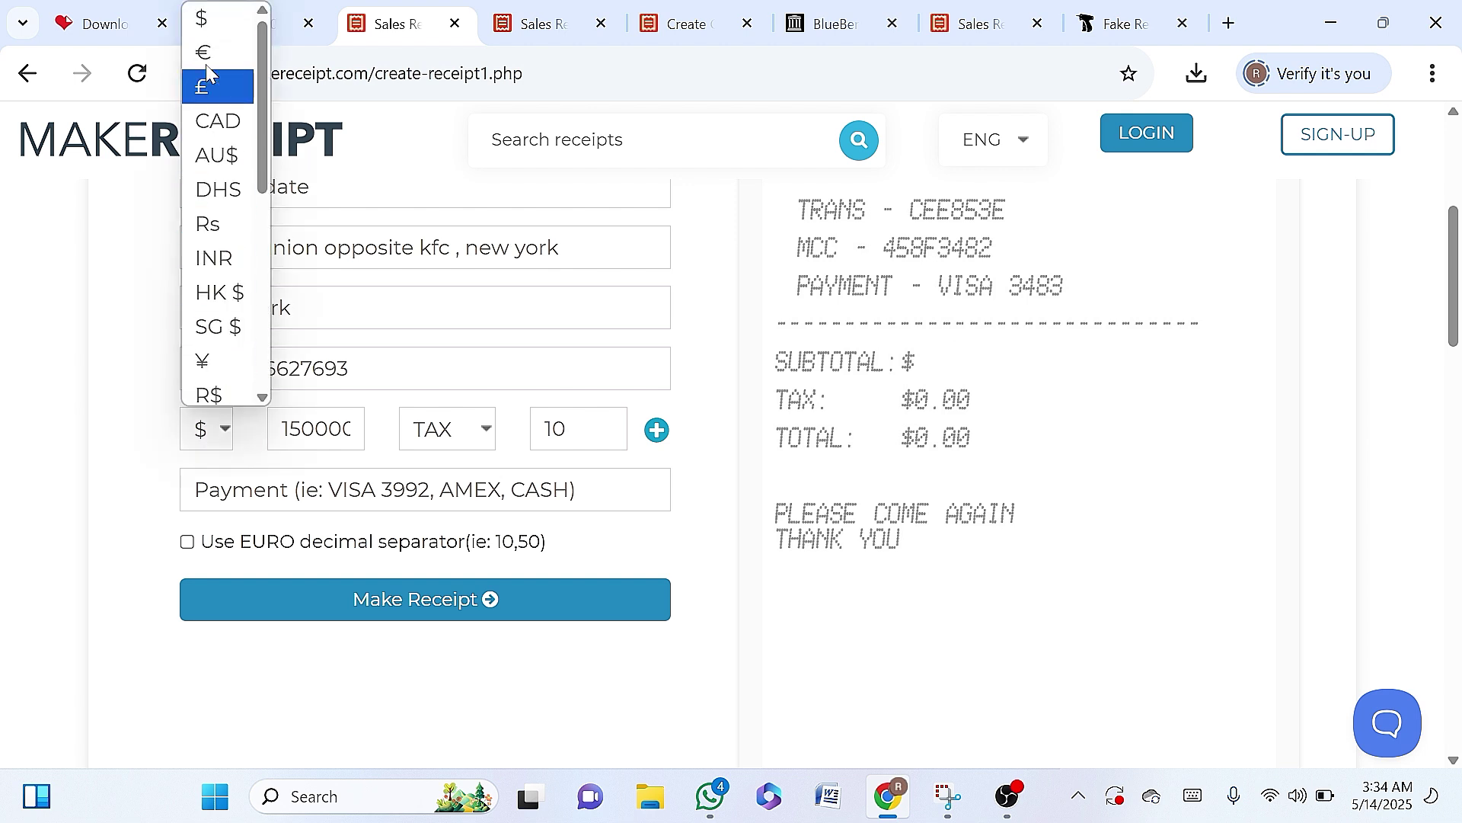
pyautogui.scroll(-3, 227, 328)
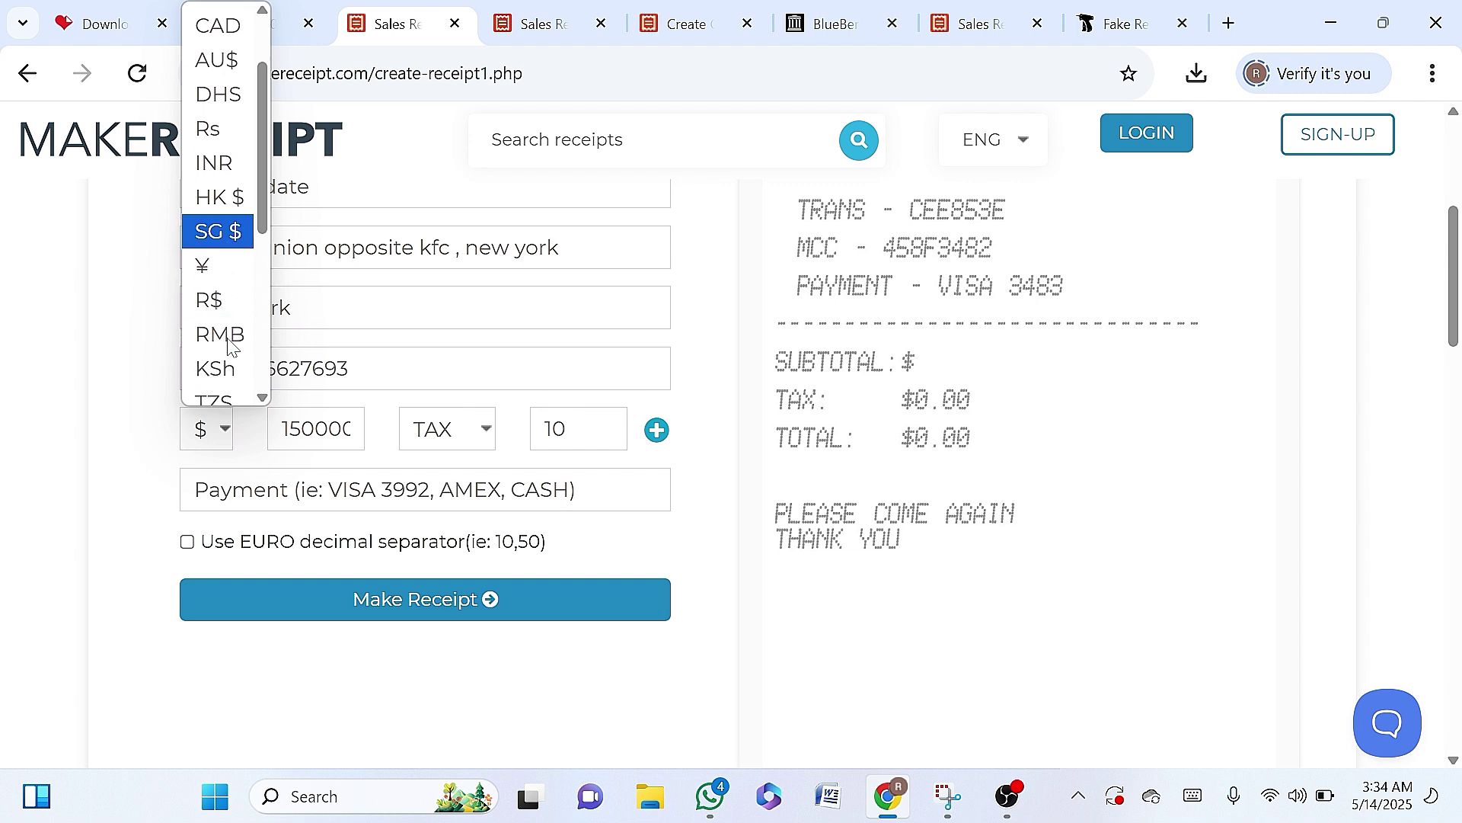
pyautogui.scroll(-3, 228, 346)
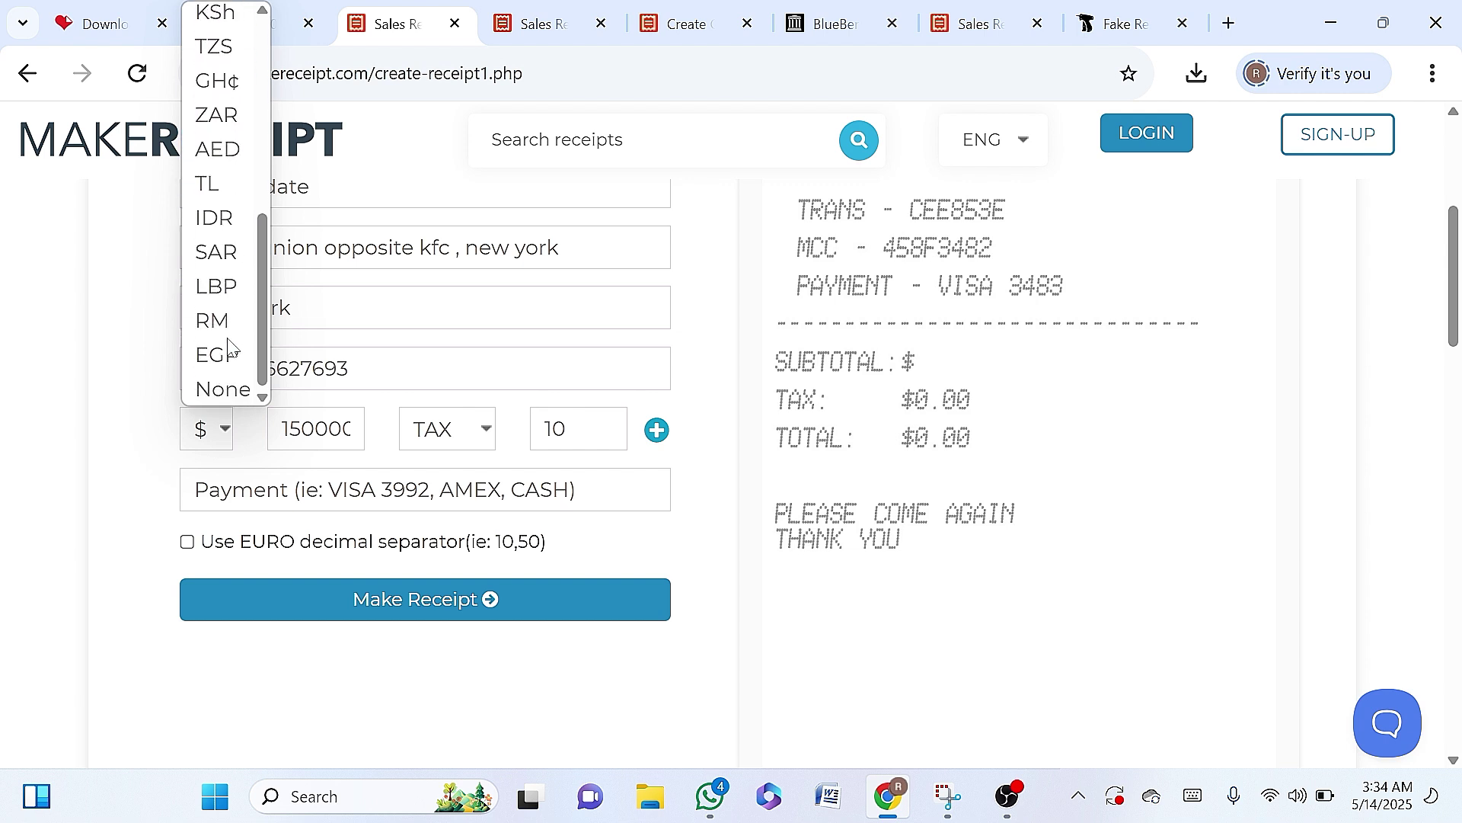
pyautogui.click(228, 389)
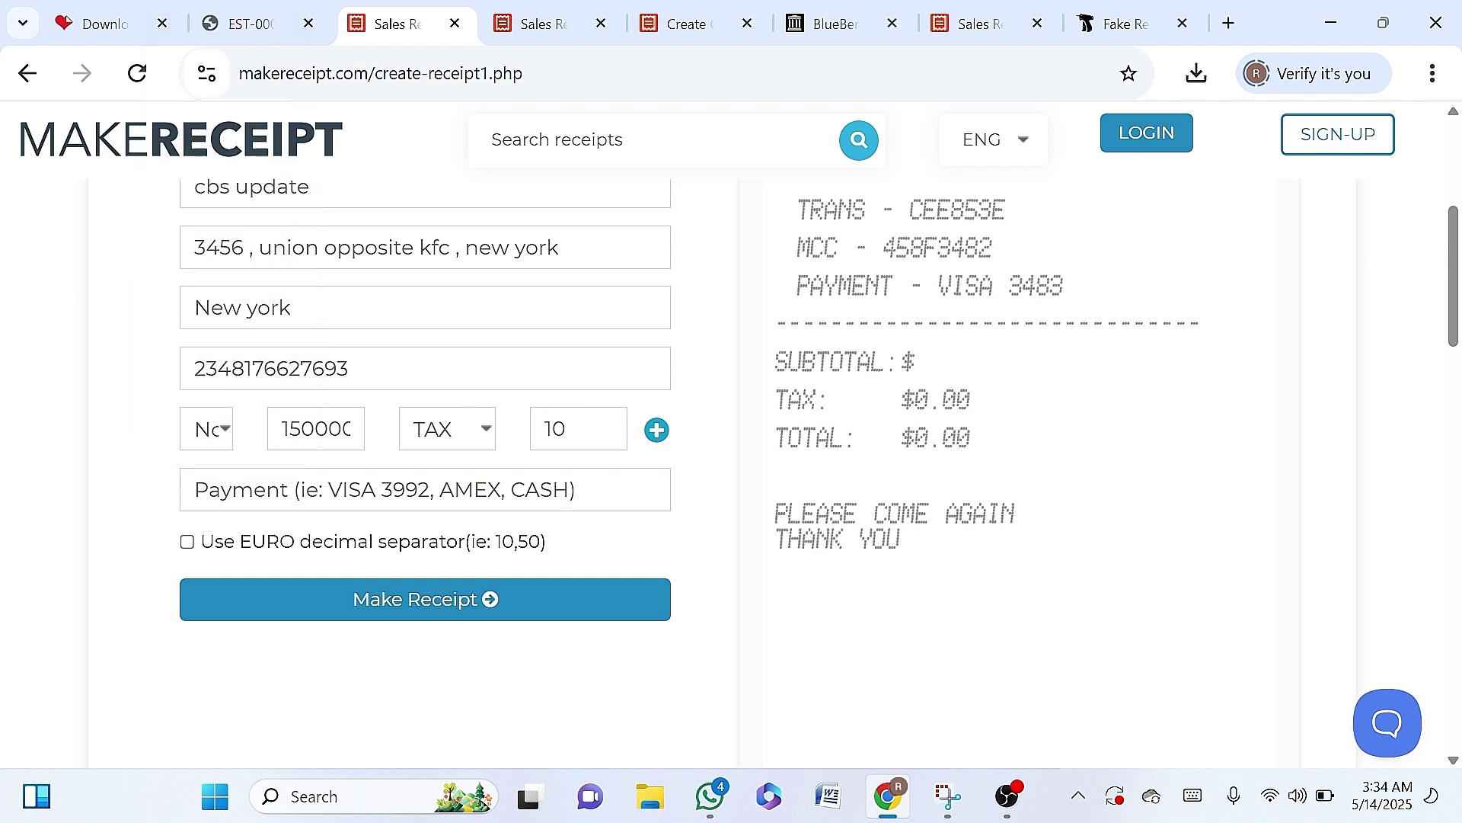
pyautogui.click(478, 436)
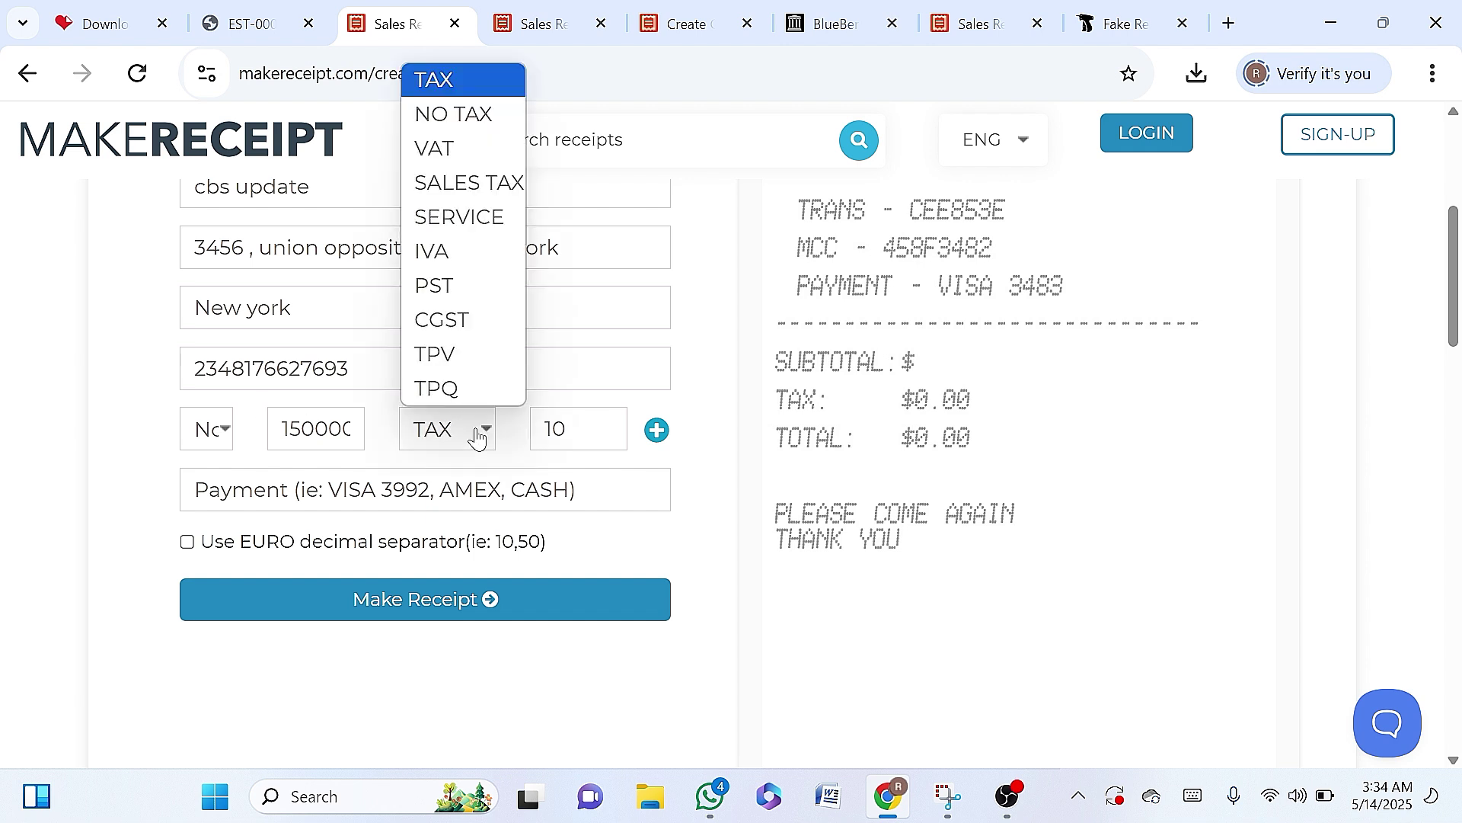
pyautogui.click(444, 116)
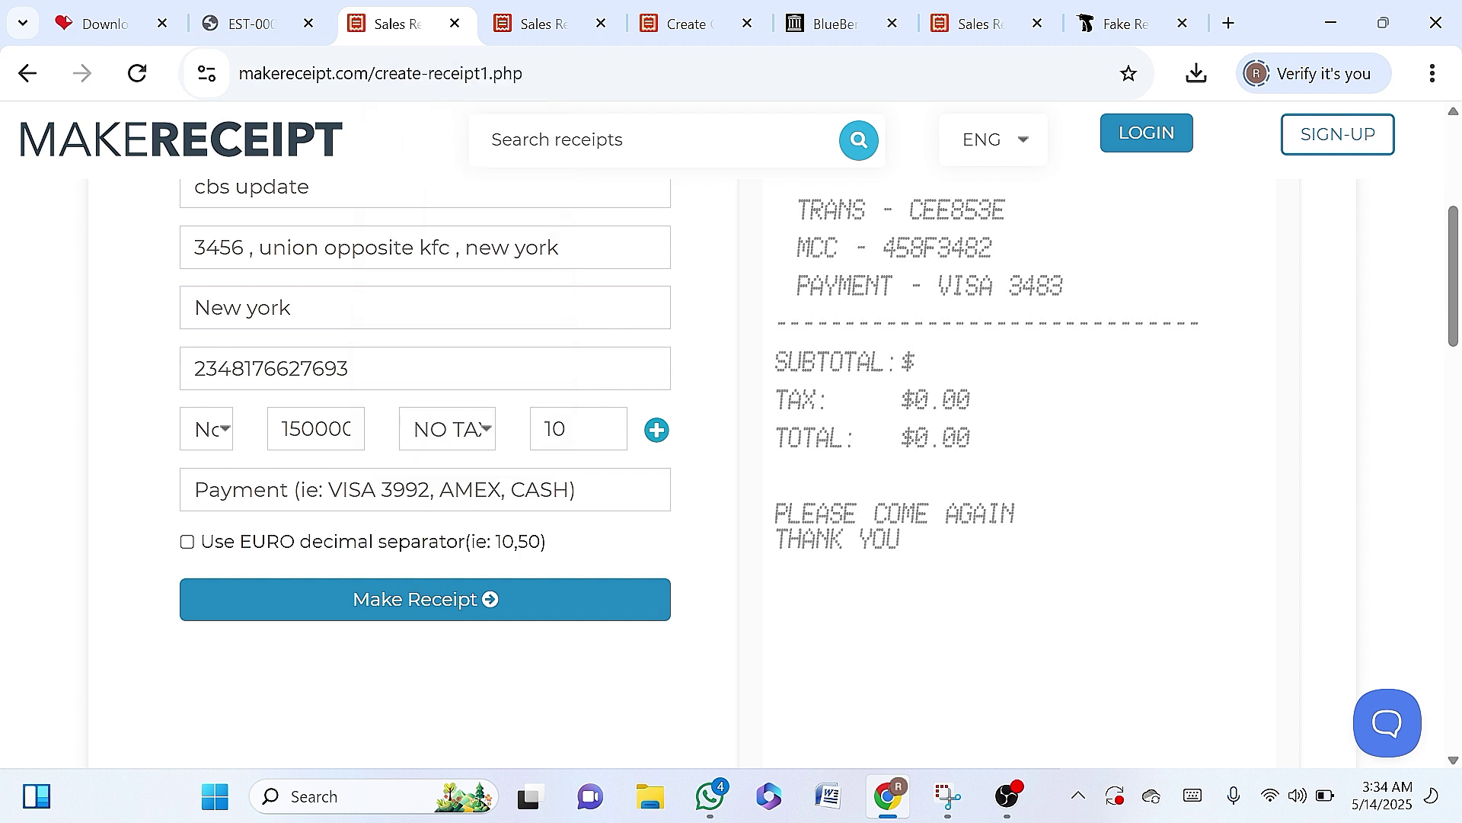
# - Generate the receipt from the entered details and review the resulting preview from header to closing lines
pyautogui.click(406, 601)
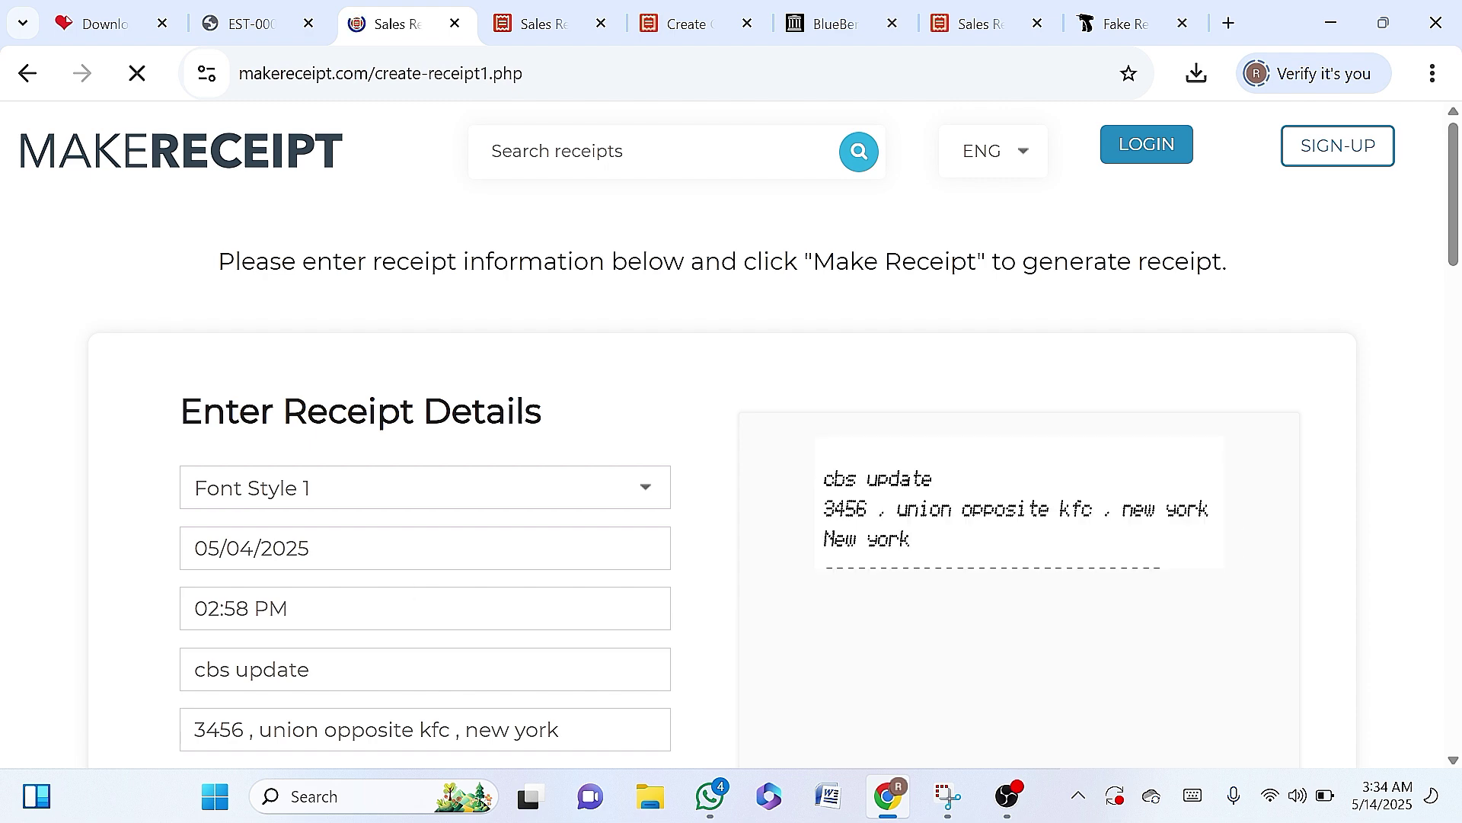
pyautogui.scroll(-2, 860, 559)
pyautogui.scroll(-4, 860, 560)
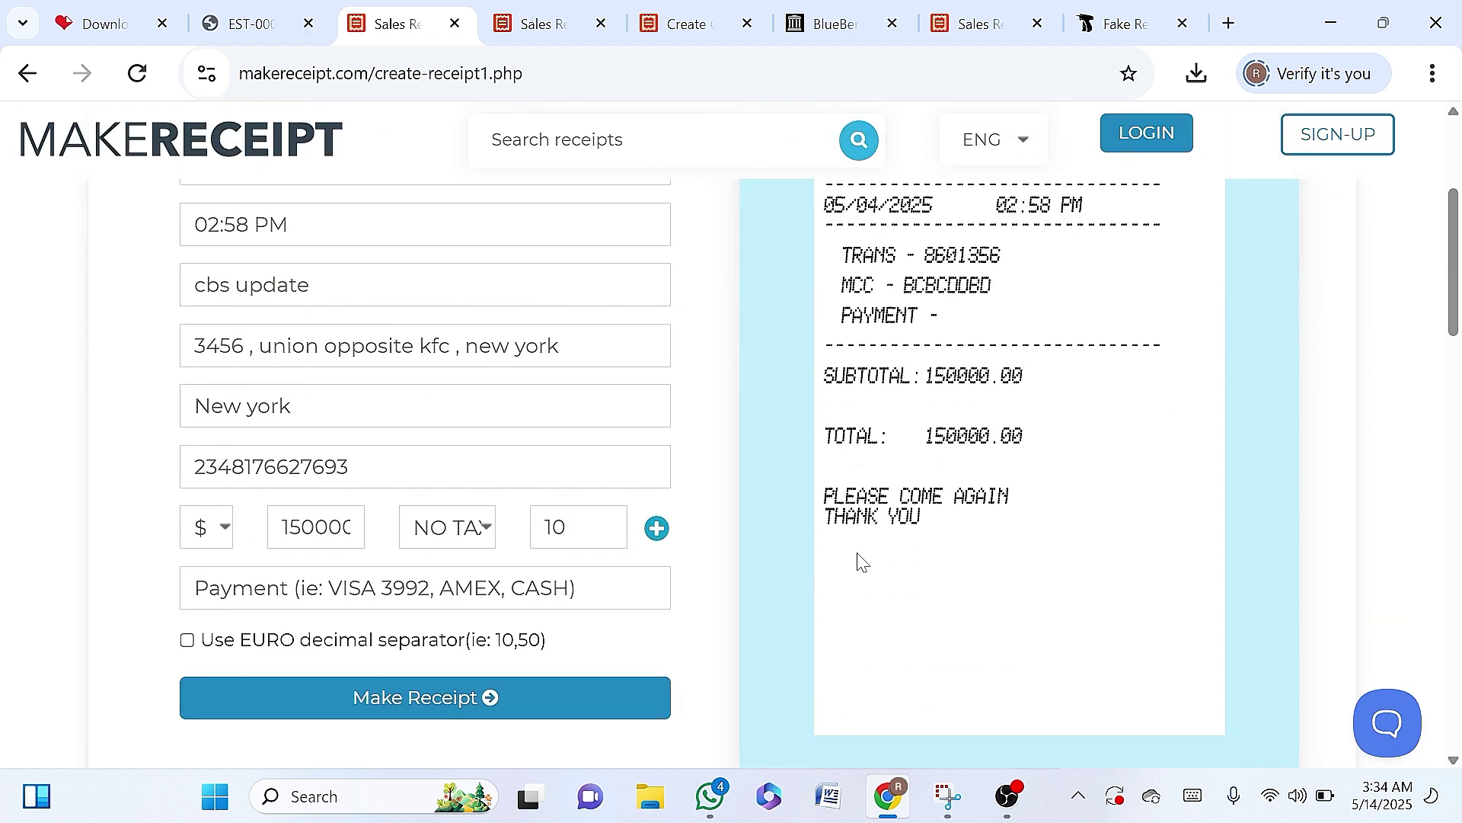
pyautogui.scroll(1, 859, 560)
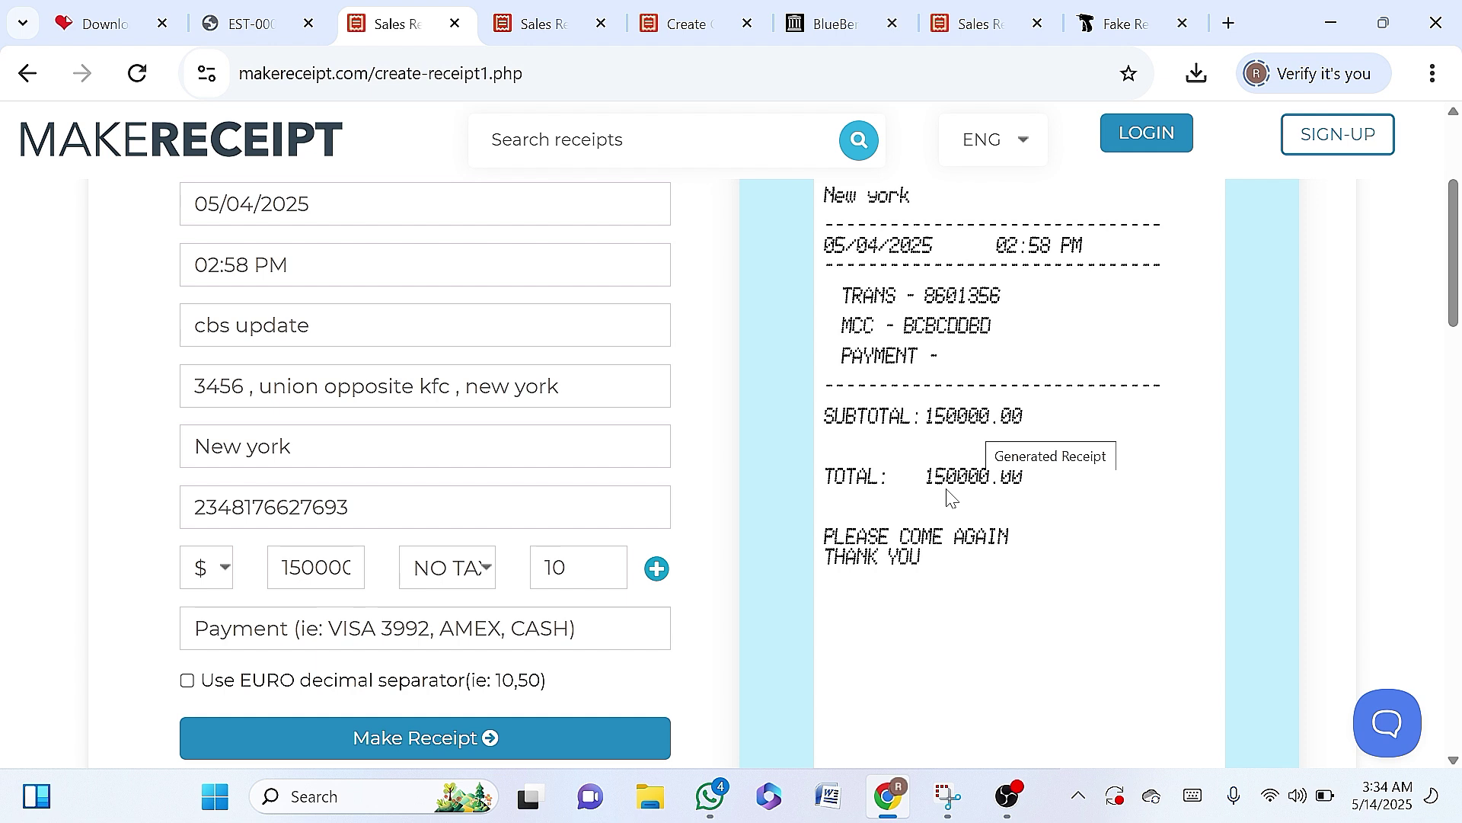
pyautogui.scroll(3, 948, 496)
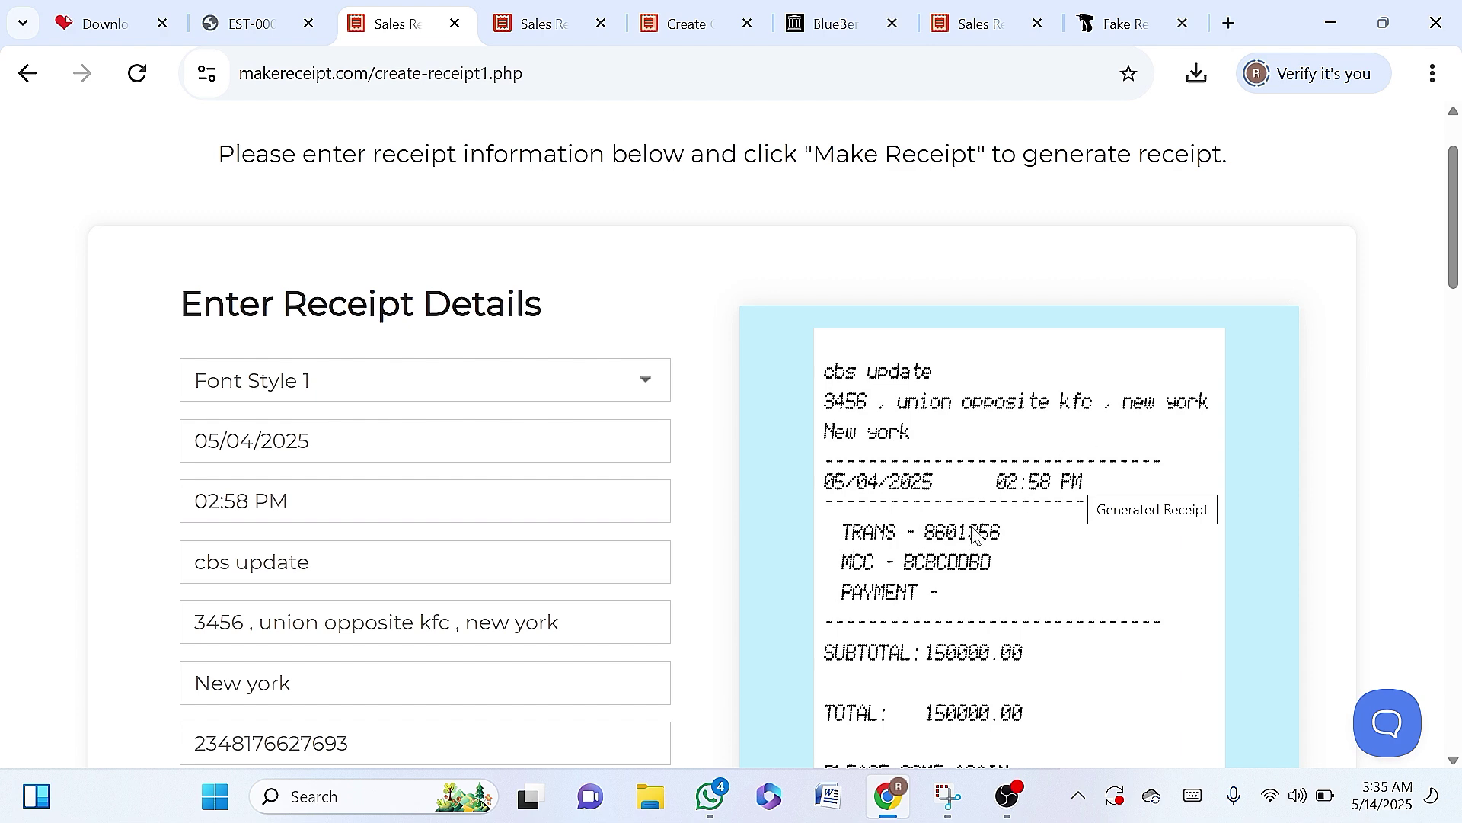
pyautogui.scroll(-3, 937, 587)
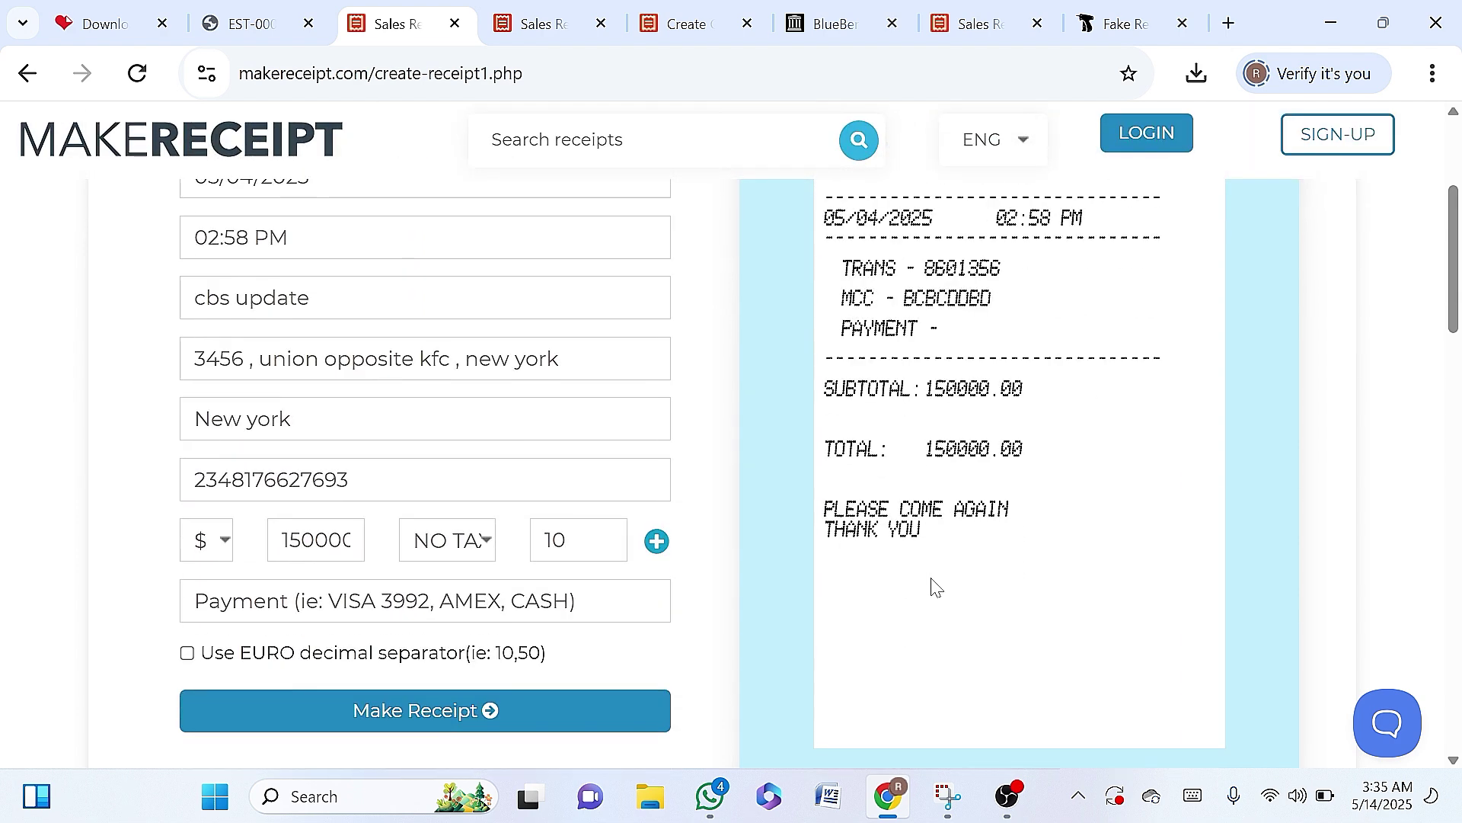
pyautogui.scroll(1, 936, 587)
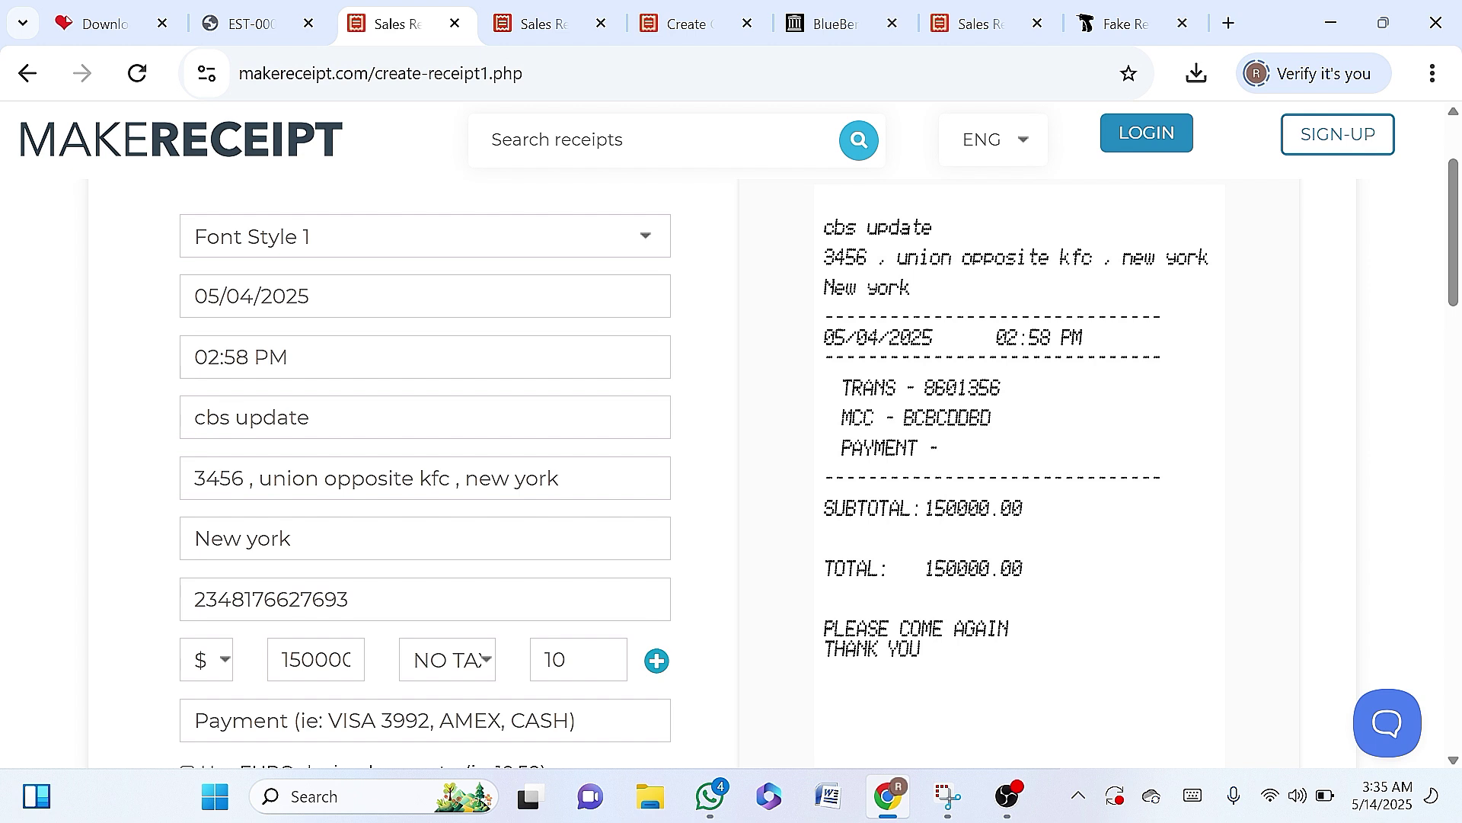
# - Change the receipt's font to Font Style 4
pyautogui.click(490, 235)
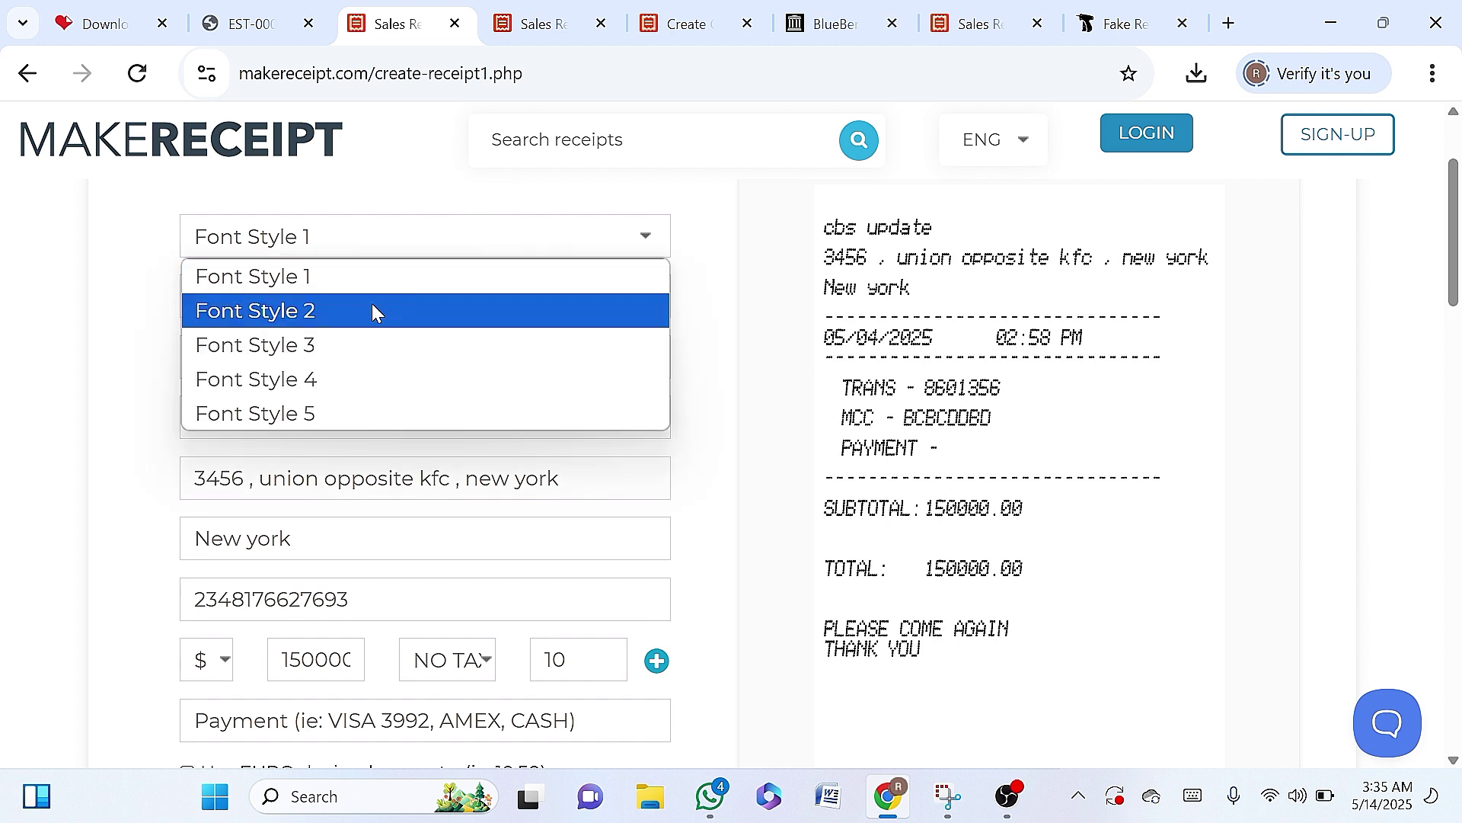
pyautogui.click(323, 379)
pyautogui.scroll(-2, 323, 371)
pyautogui.scroll(1, 323, 371)
pyautogui.scroll(1, 326, 381)
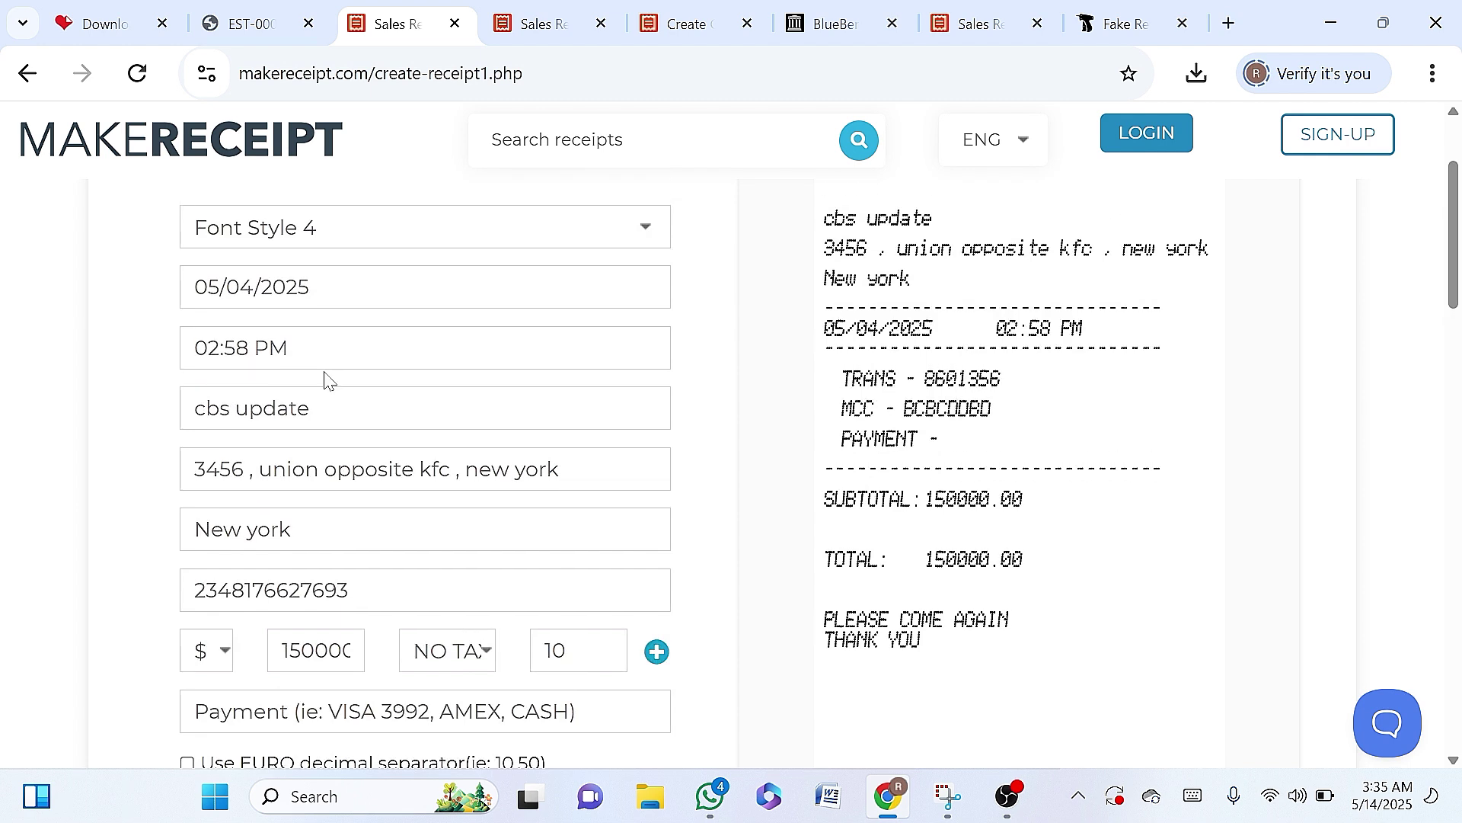
# - Set the receipt's date to 05/10/2025 and its time to 03:35 PM
pyautogui.click(326, 352)
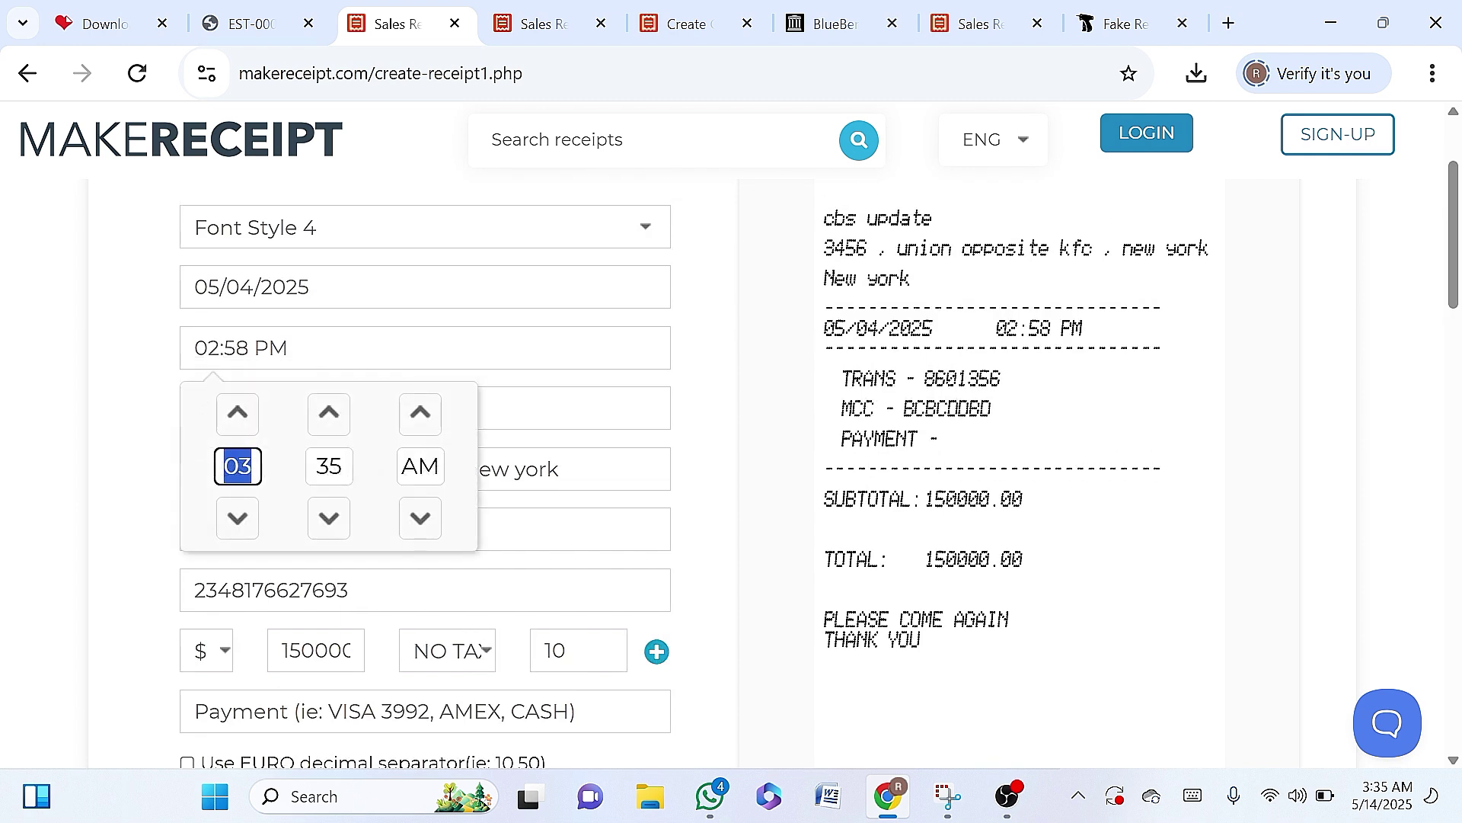
pyautogui.click(226, 287)
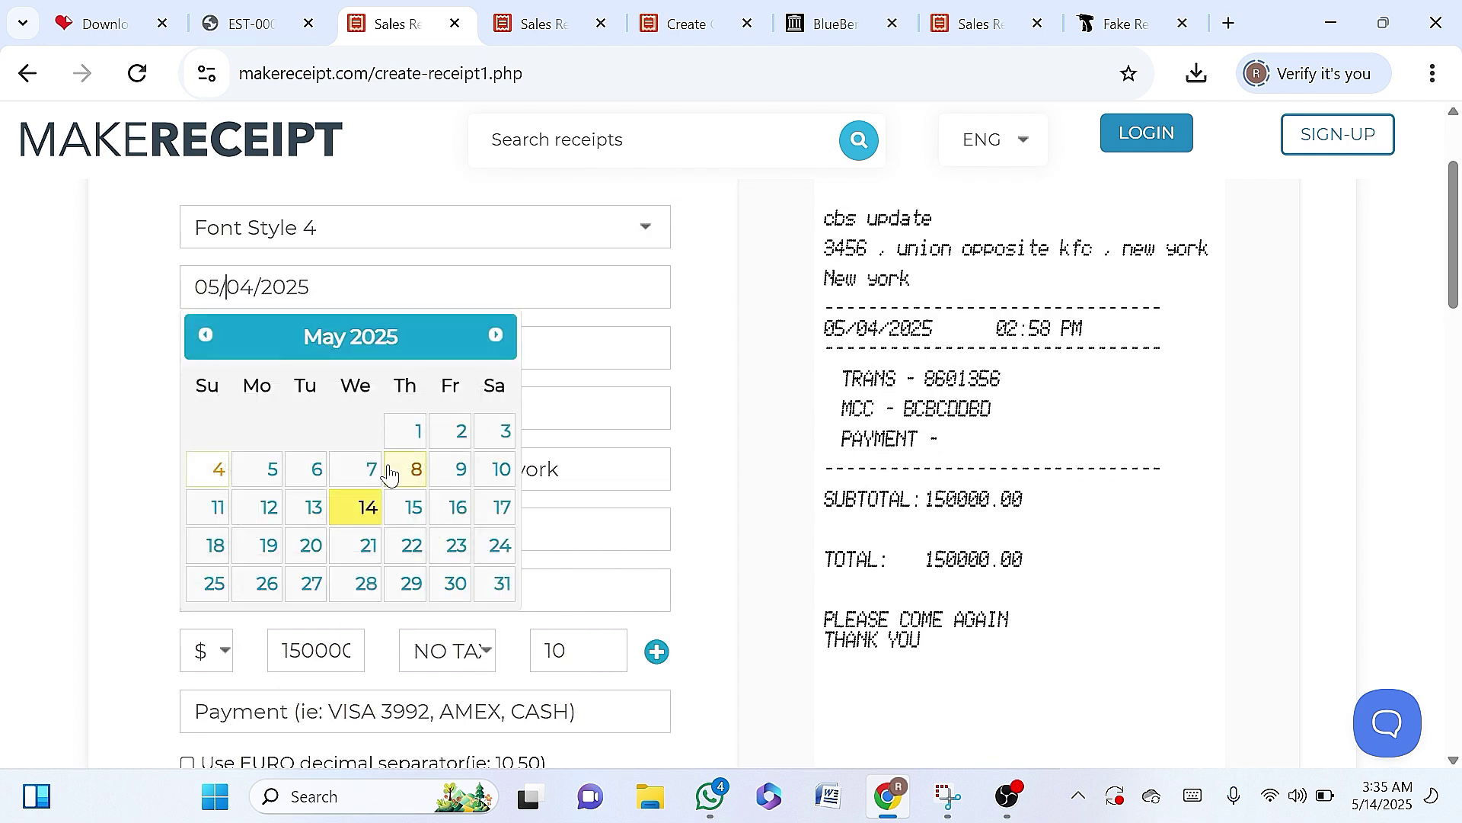
pyautogui.click(501, 471)
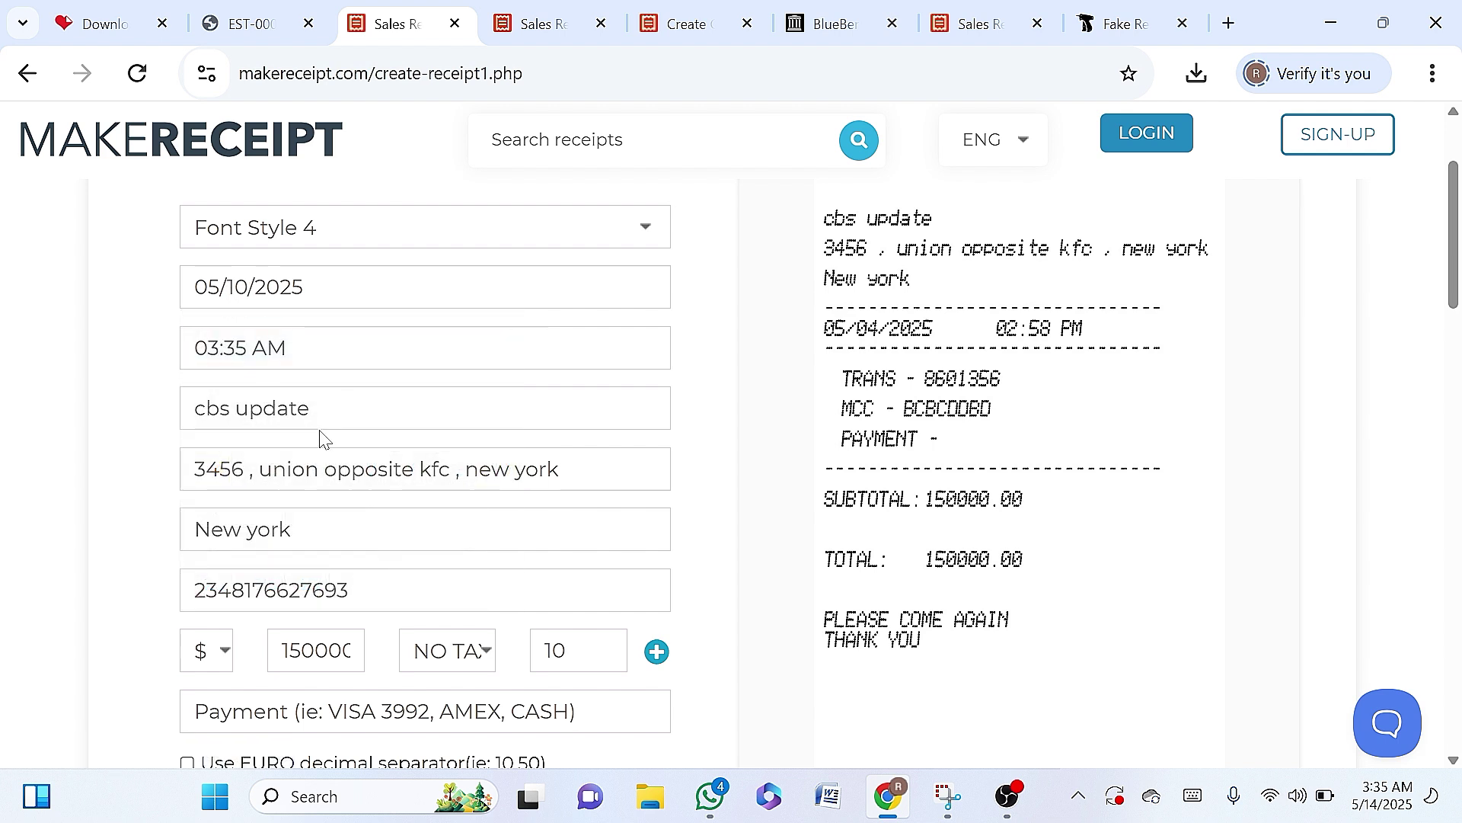
pyautogui.scroll(-1, 723, 472)
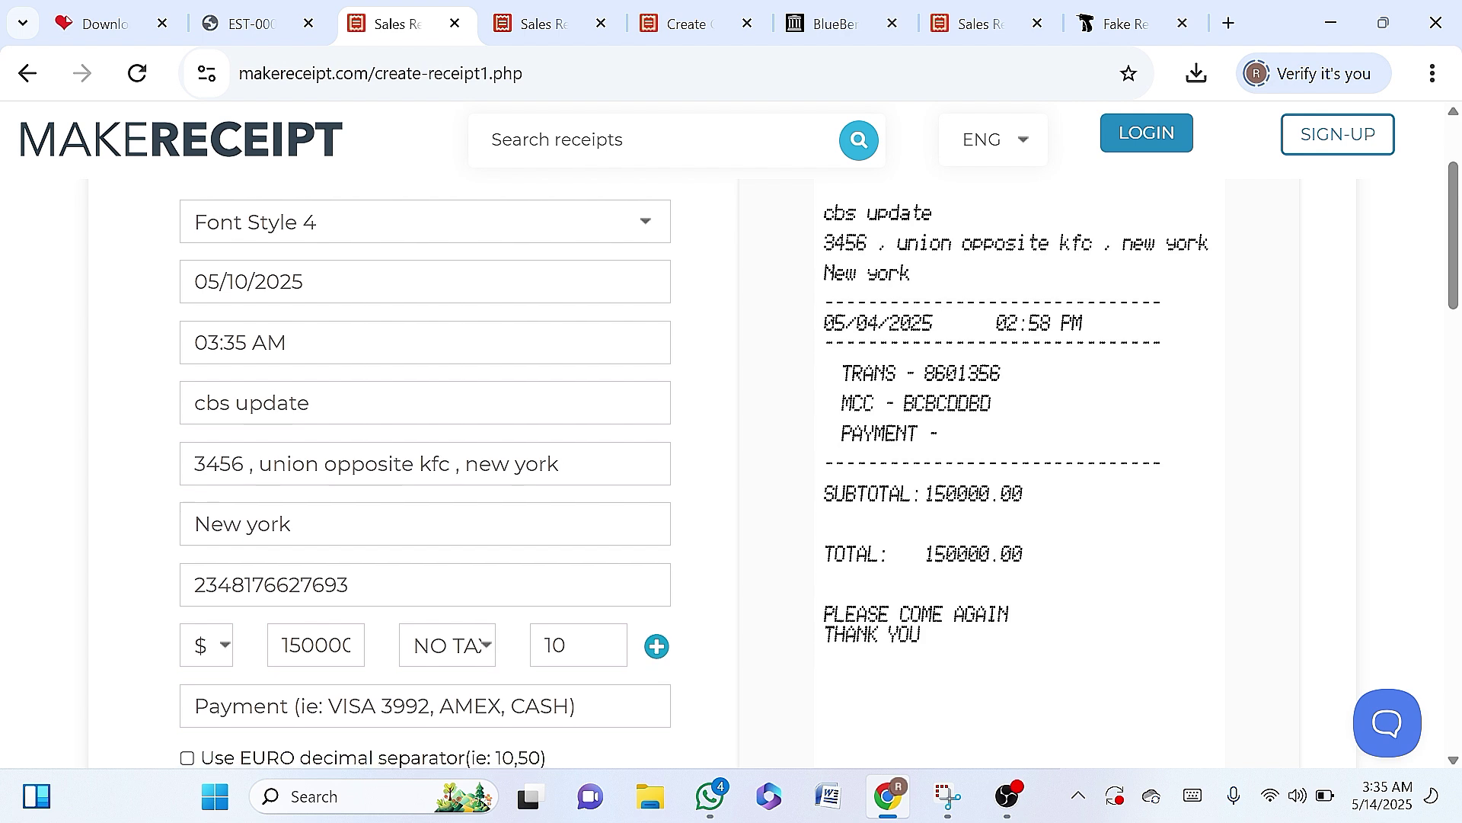
pyautogui.click(235, 403)
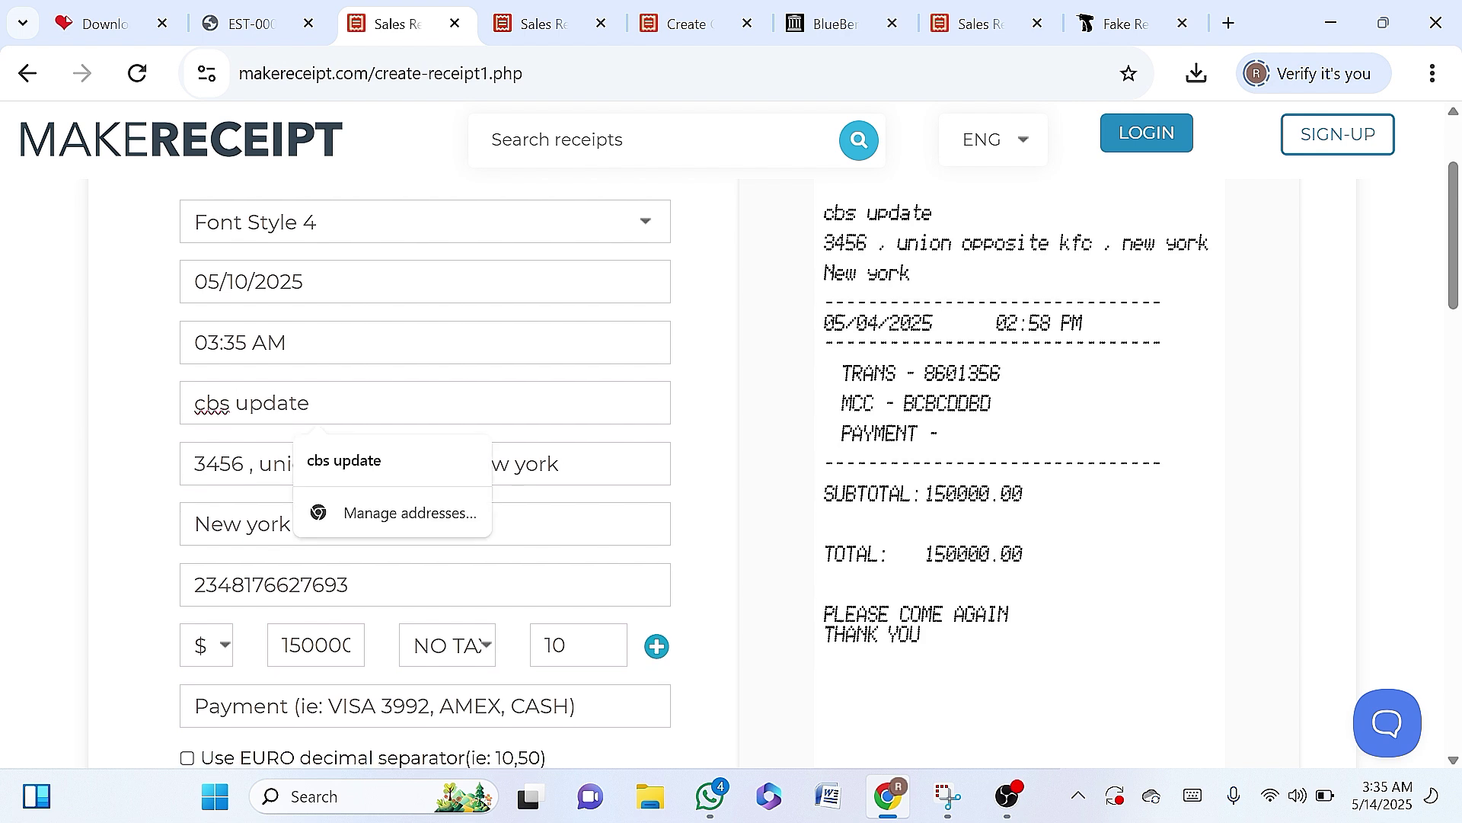
pyautogui.scroll(-1, 235, 403)
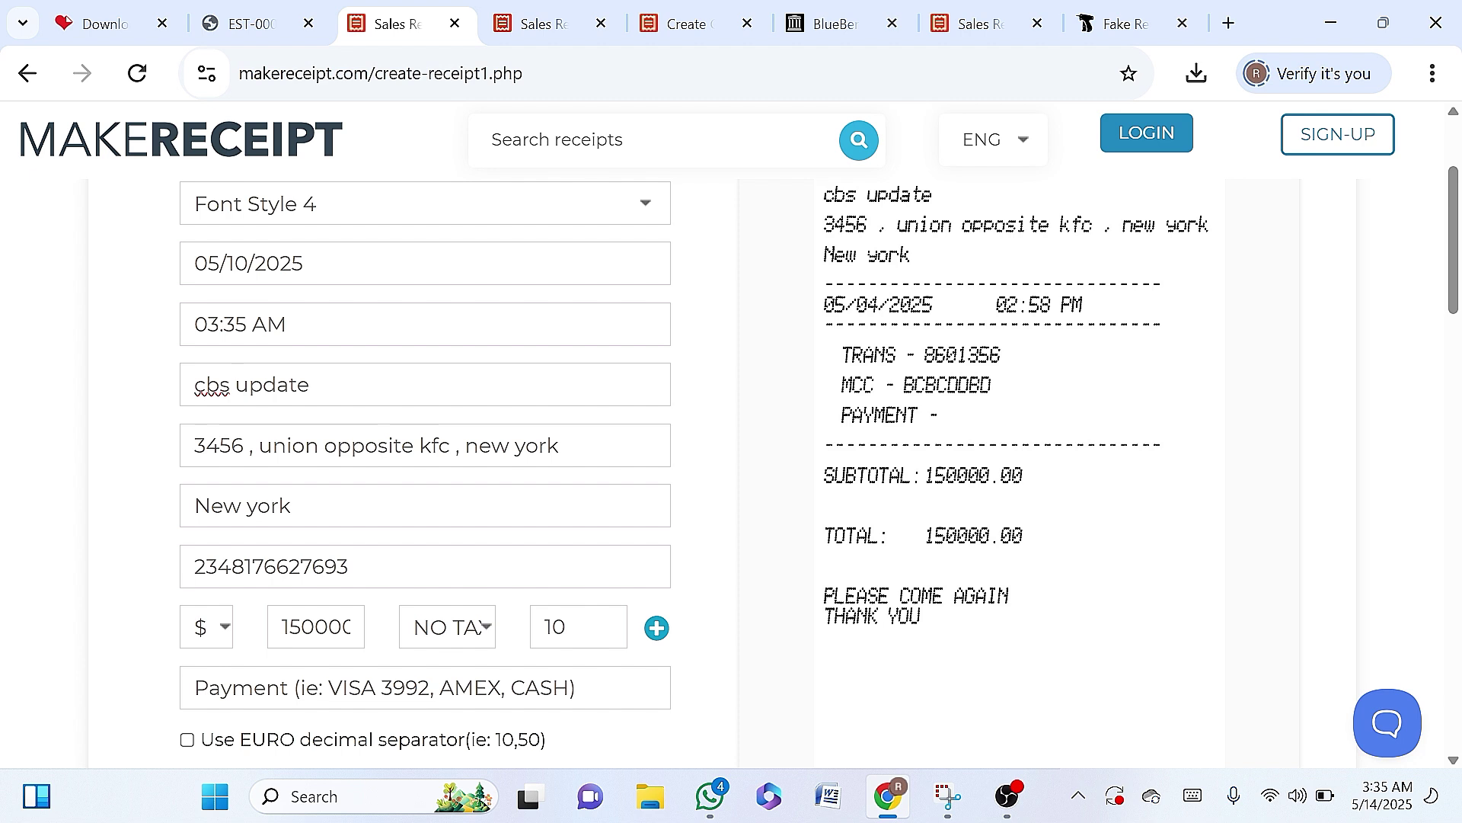
pyautogui.scroll(-1, 235, 402)
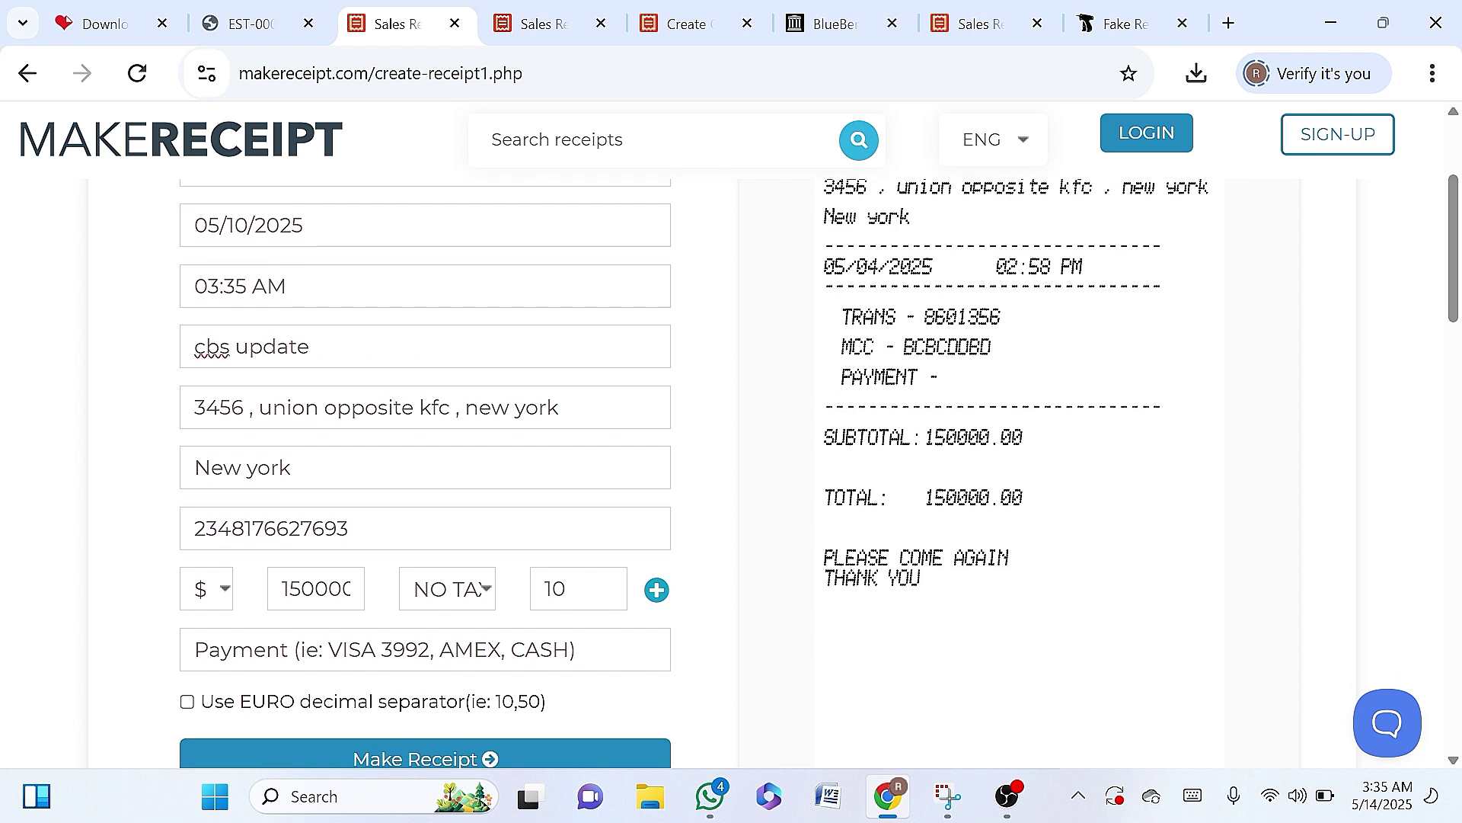
pyautogui.click(267, 288)
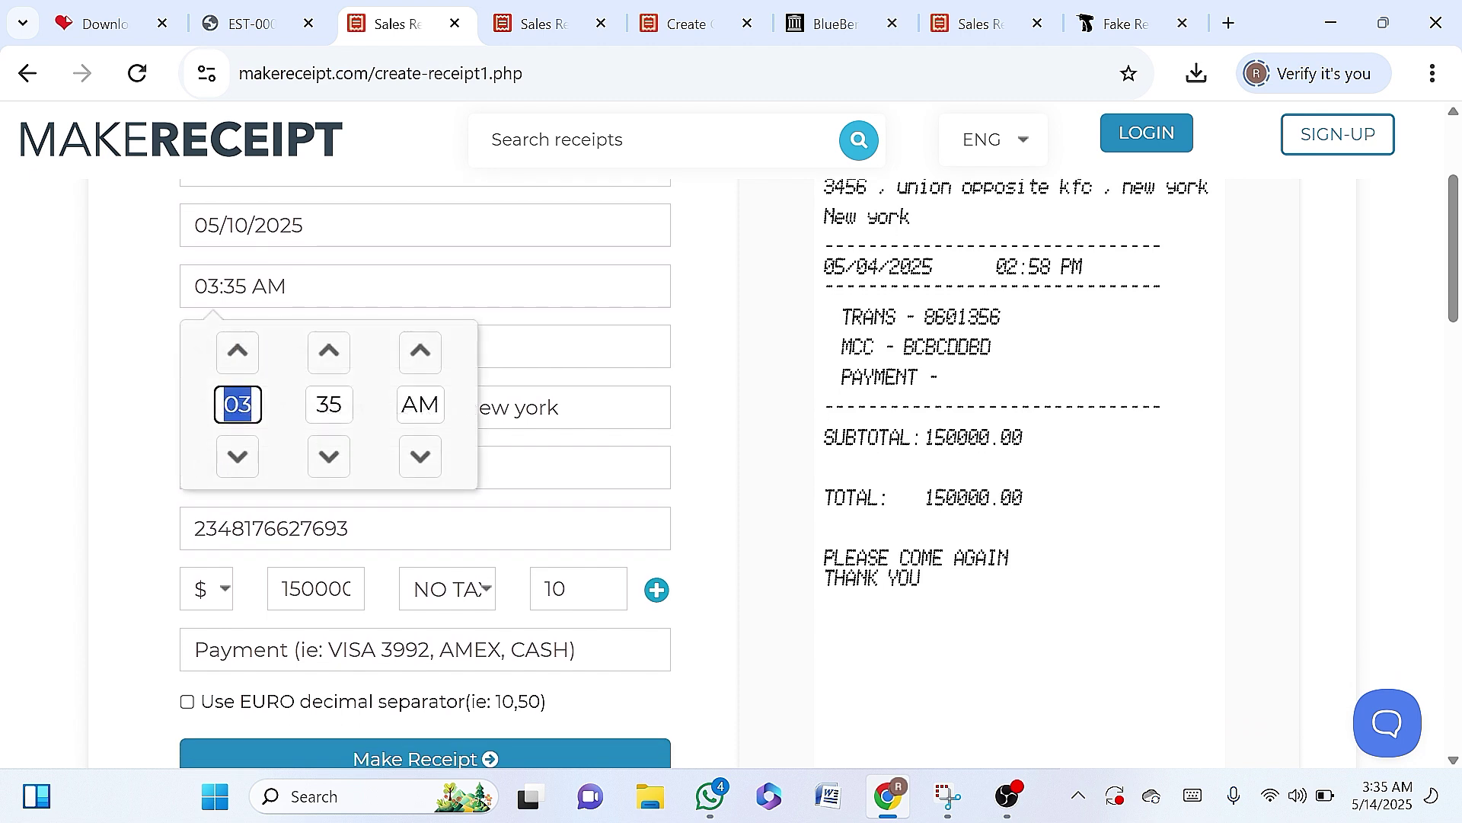
pyautogui.click(418, 351)
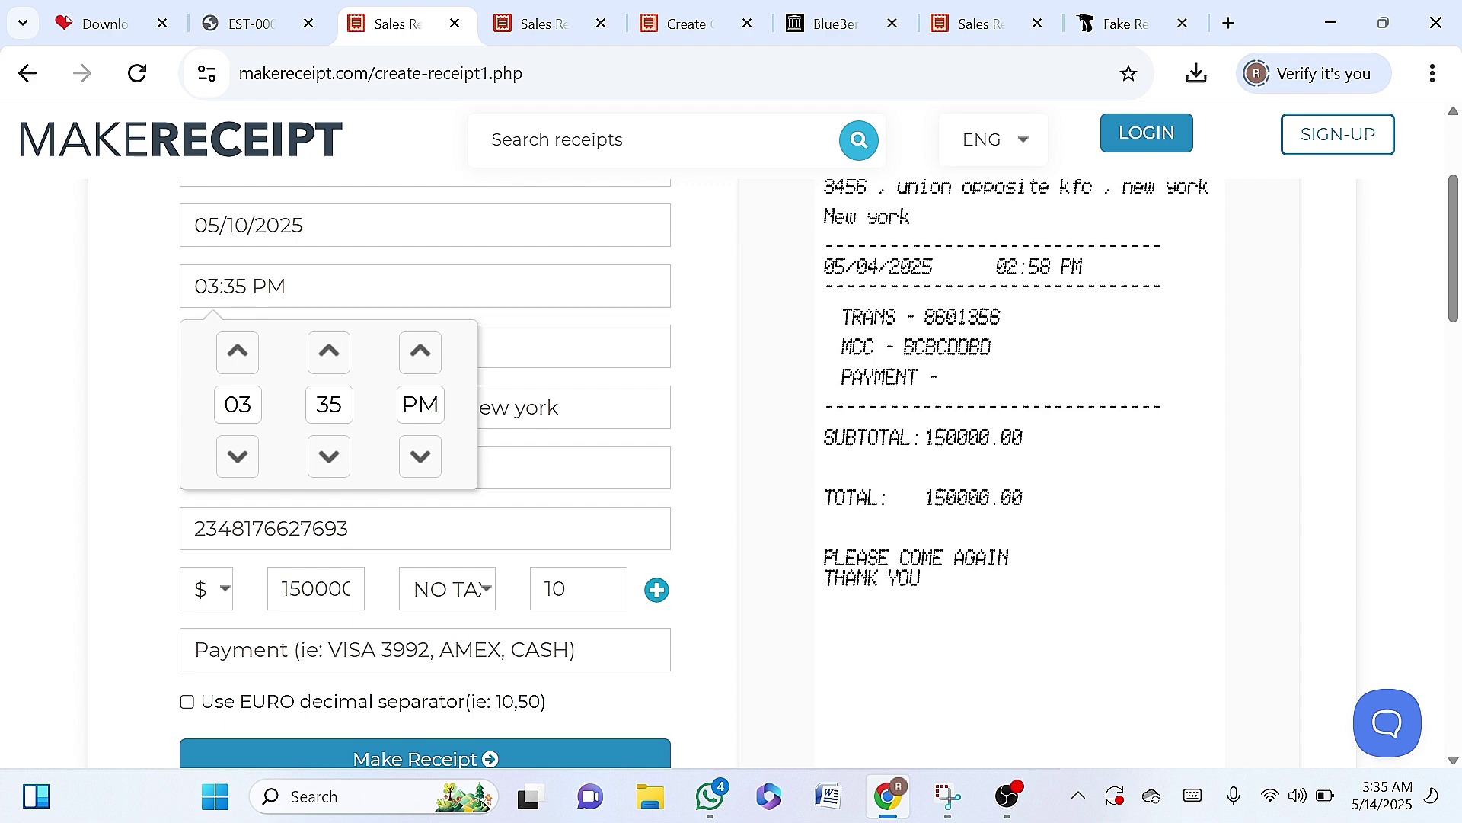
pyautogui.click(520, 467)
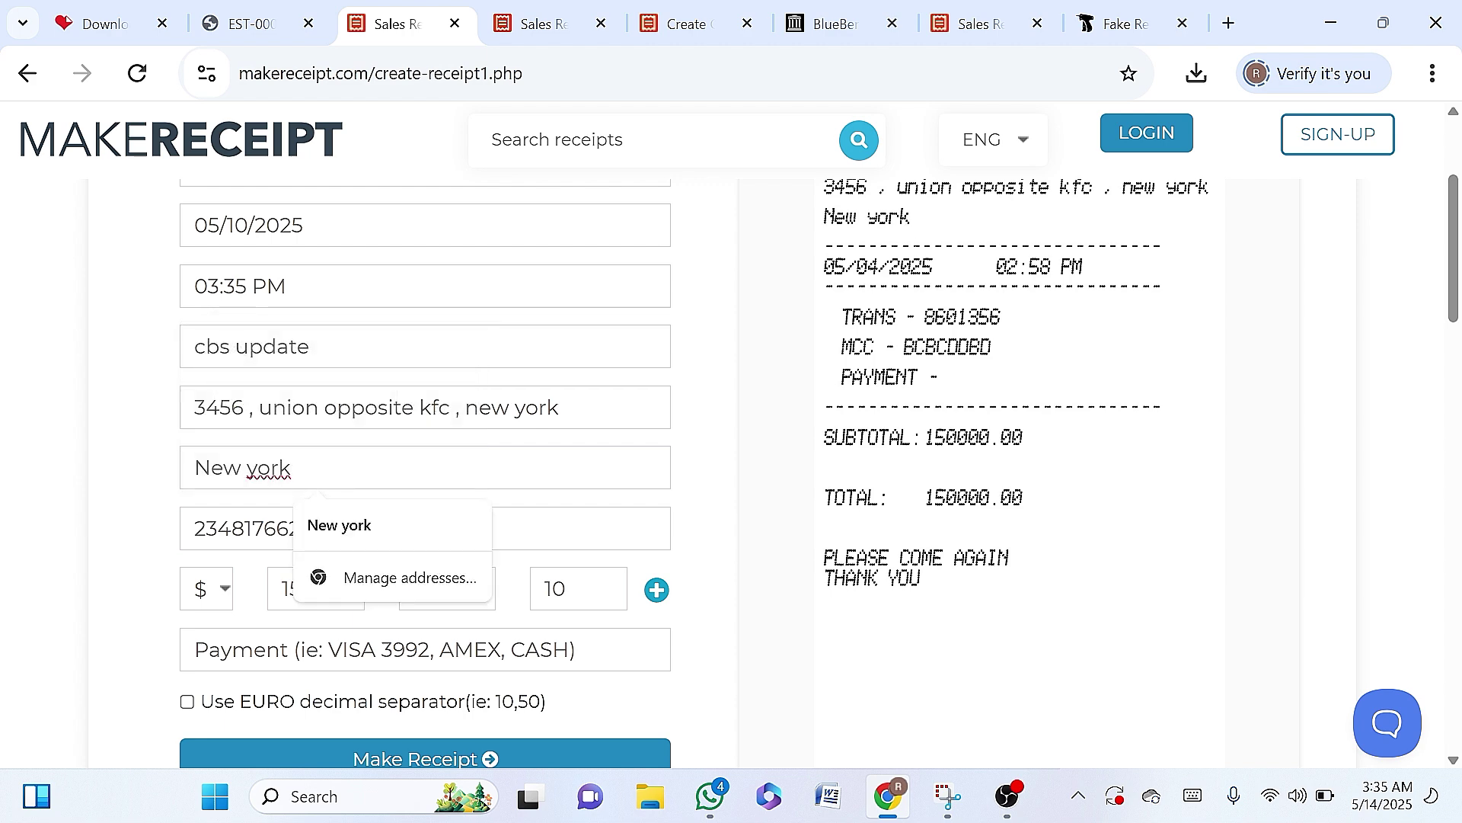
# - Set the receipt's tax type to TAX with a rate of 2
pyautogui.scroll(-3, 520, 467)
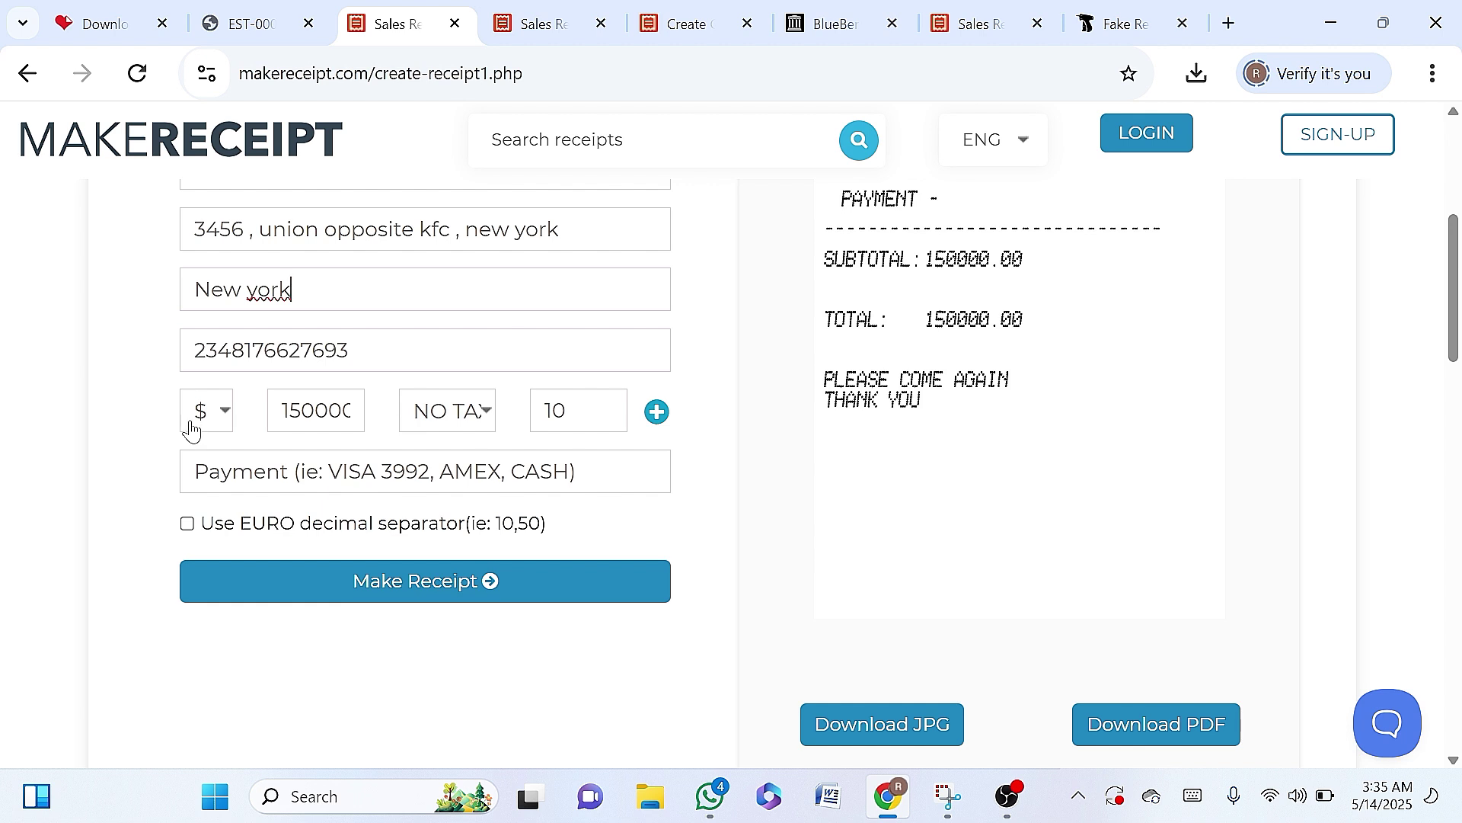
pyautogui.click(470, 415)
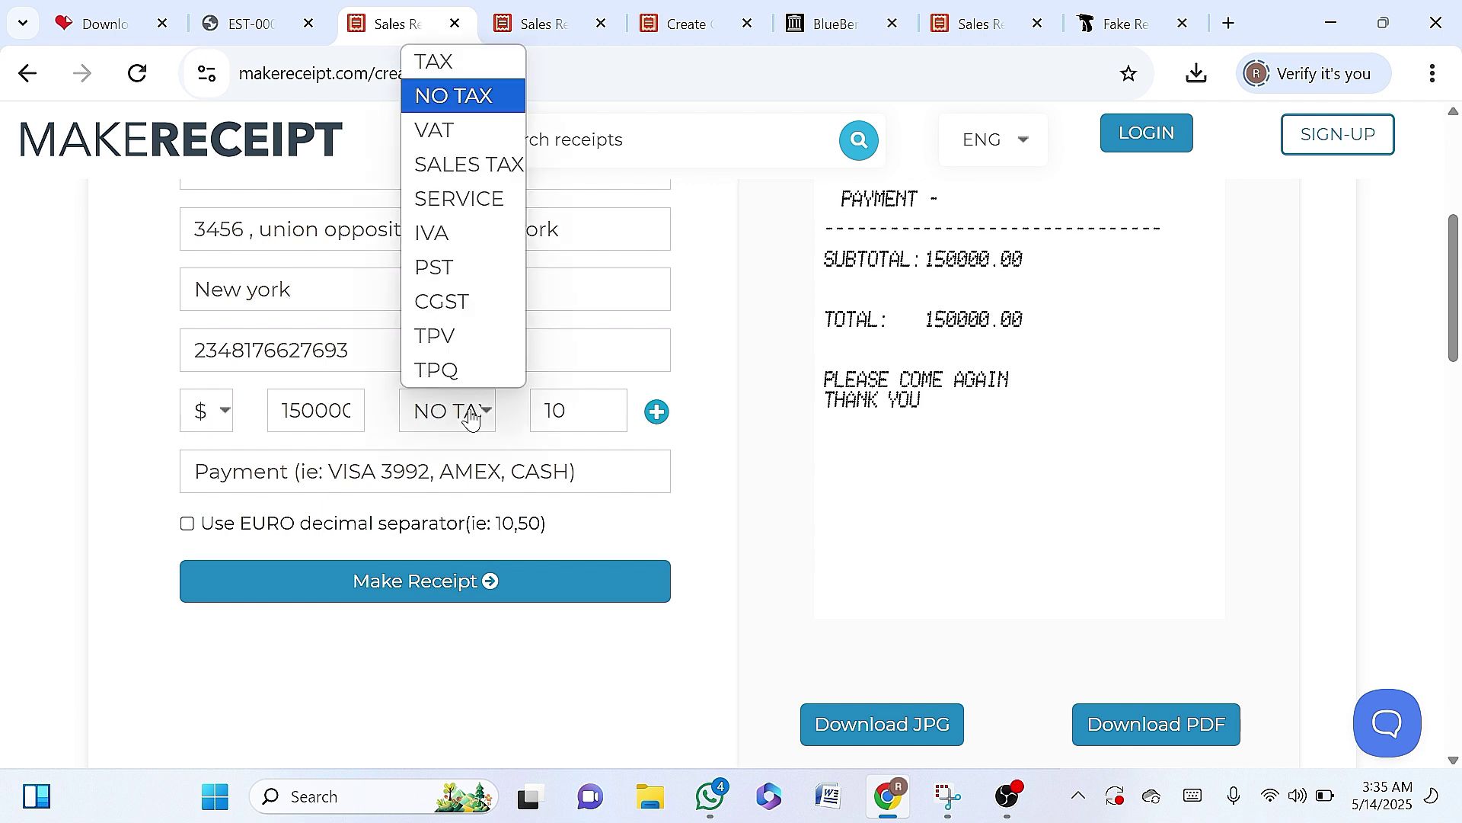
pyautogui.click(424, 64)
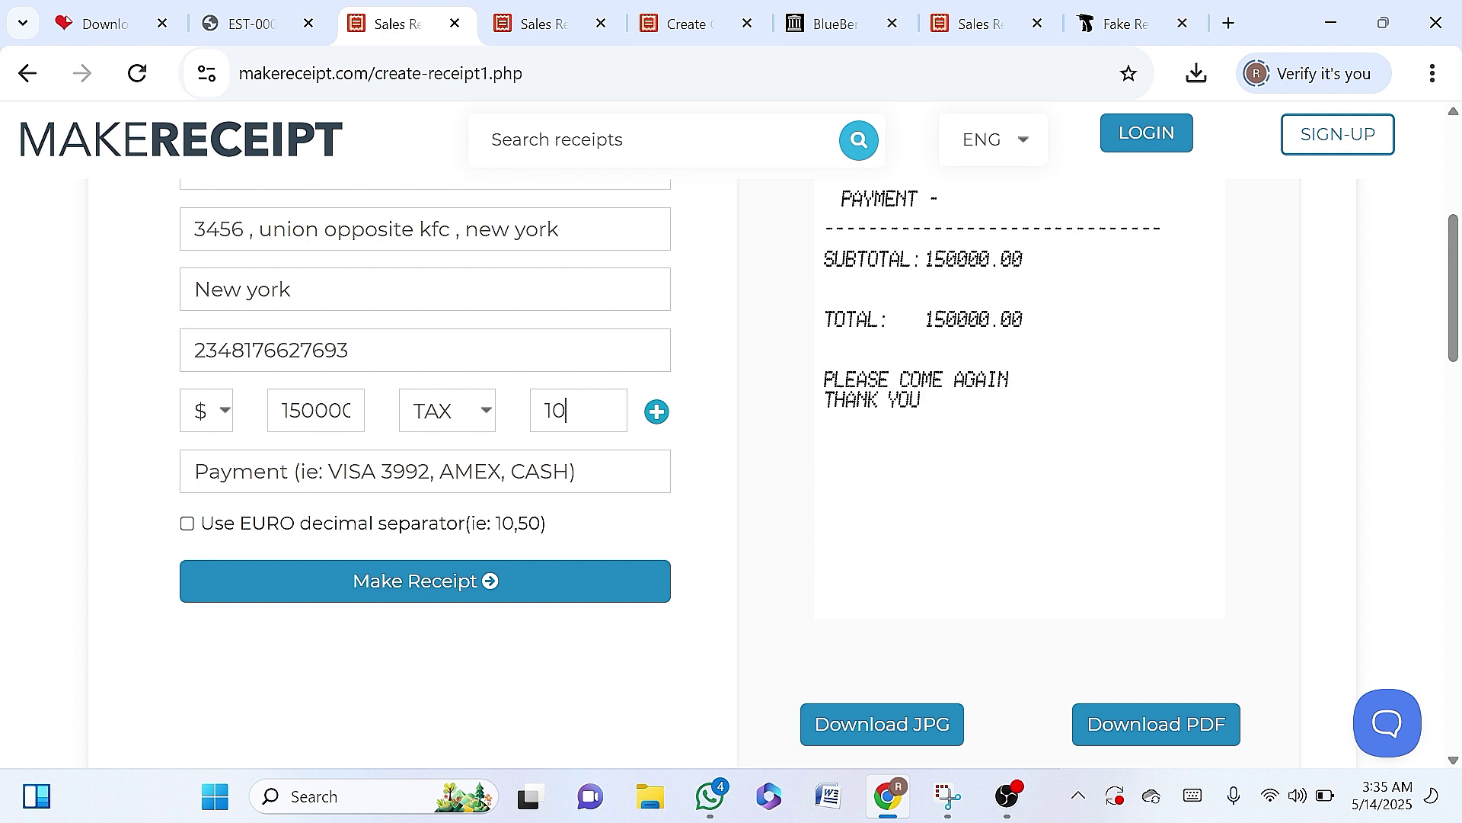
pyautogui.press('BackSpace')
pyautogui.press('BackSpace')
pyautogui.write('2')
# - Enter Visa followed by the card number as the receipt's payment method
pyautogui.click(366, 471)
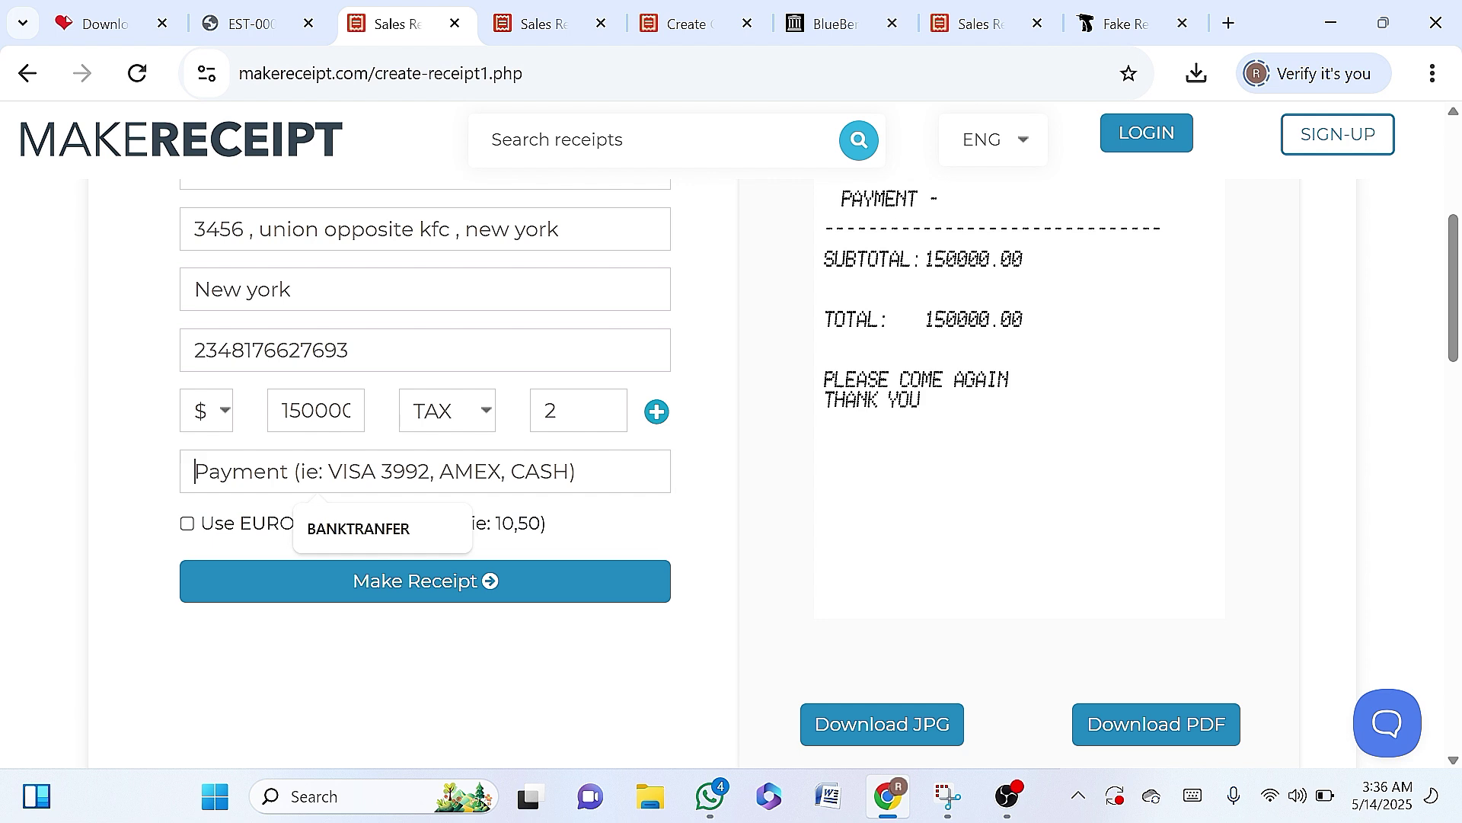
pyautogui.write('v')
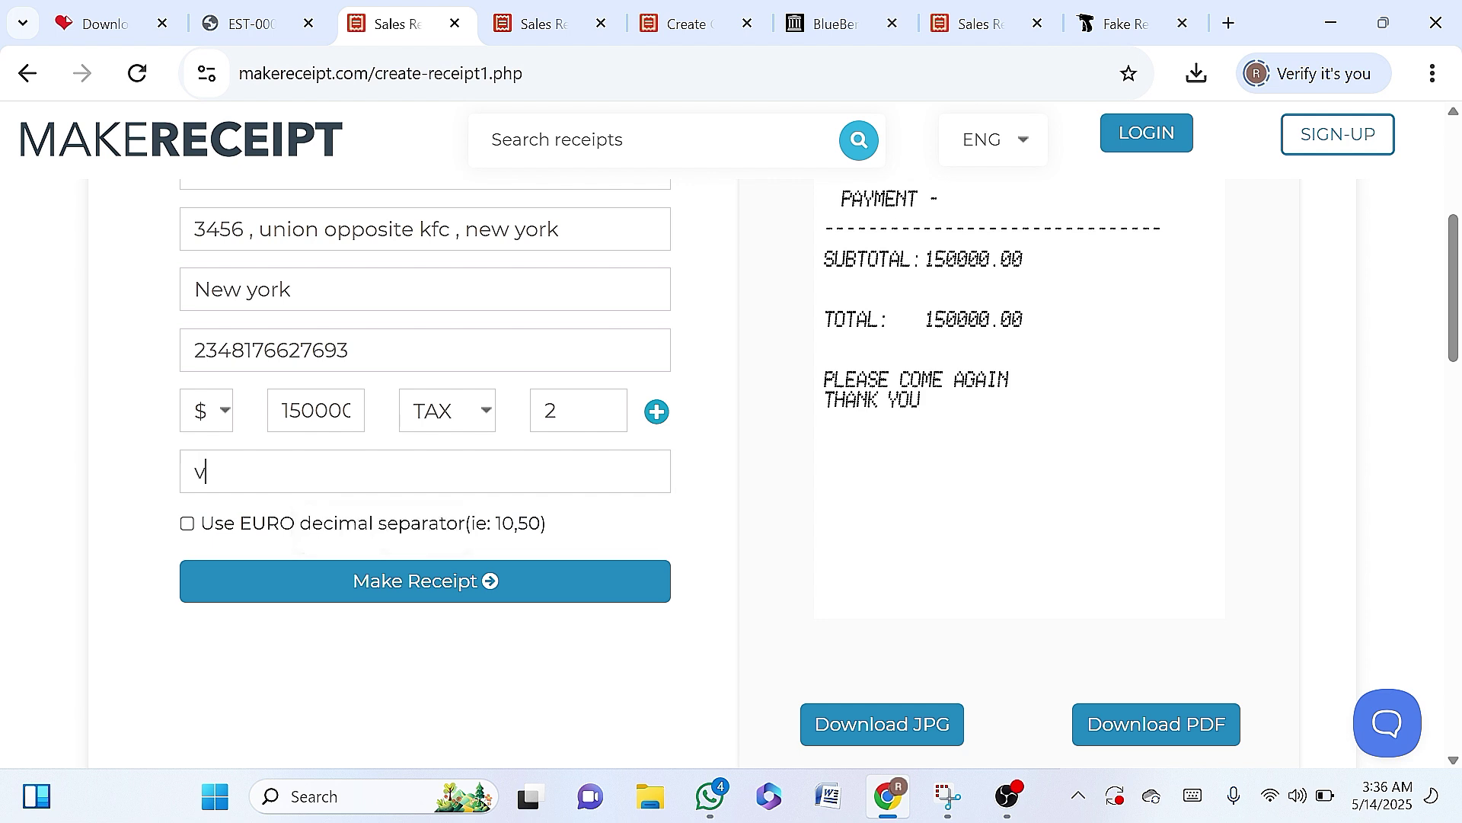
pyautogui.write('isa 435672')
# - Generate the receipt from the entered details and review its date, payment, tax and total lines in the preview
pyautogui.click(391, 593)
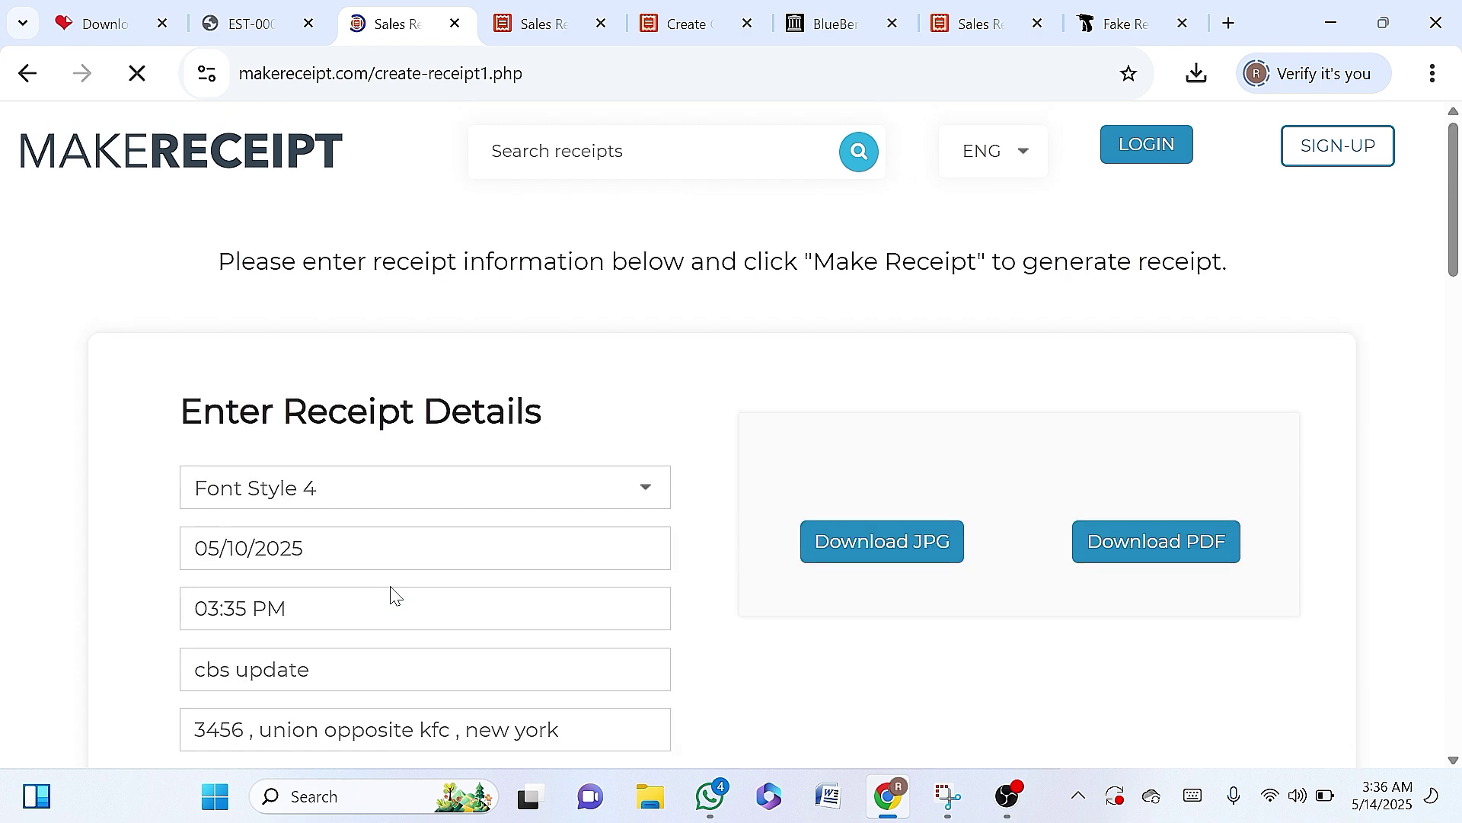
pyautogui.scroll(-4, 919, 618)
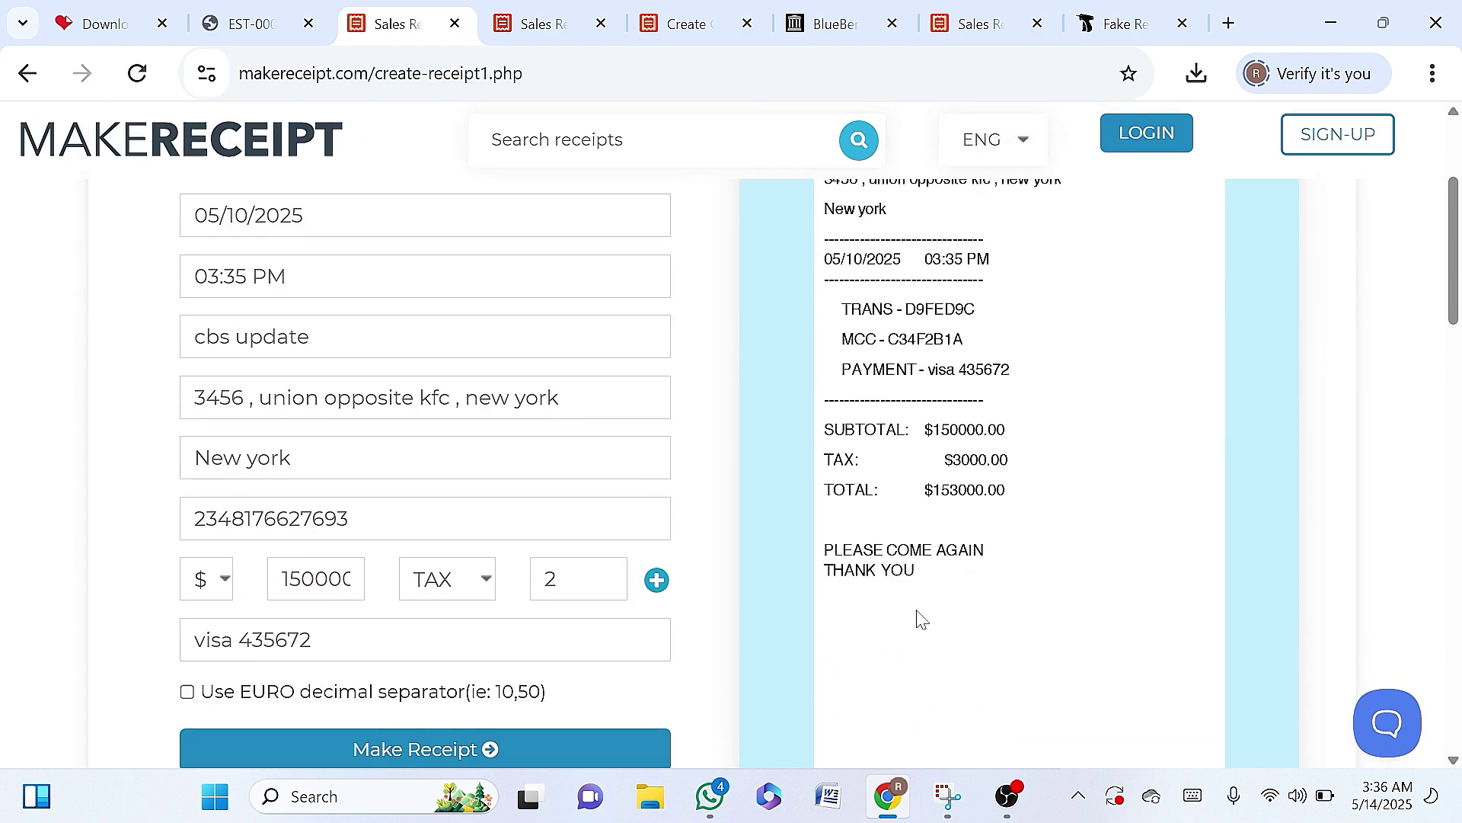
pyautogui.scroll(3, 919, 619)
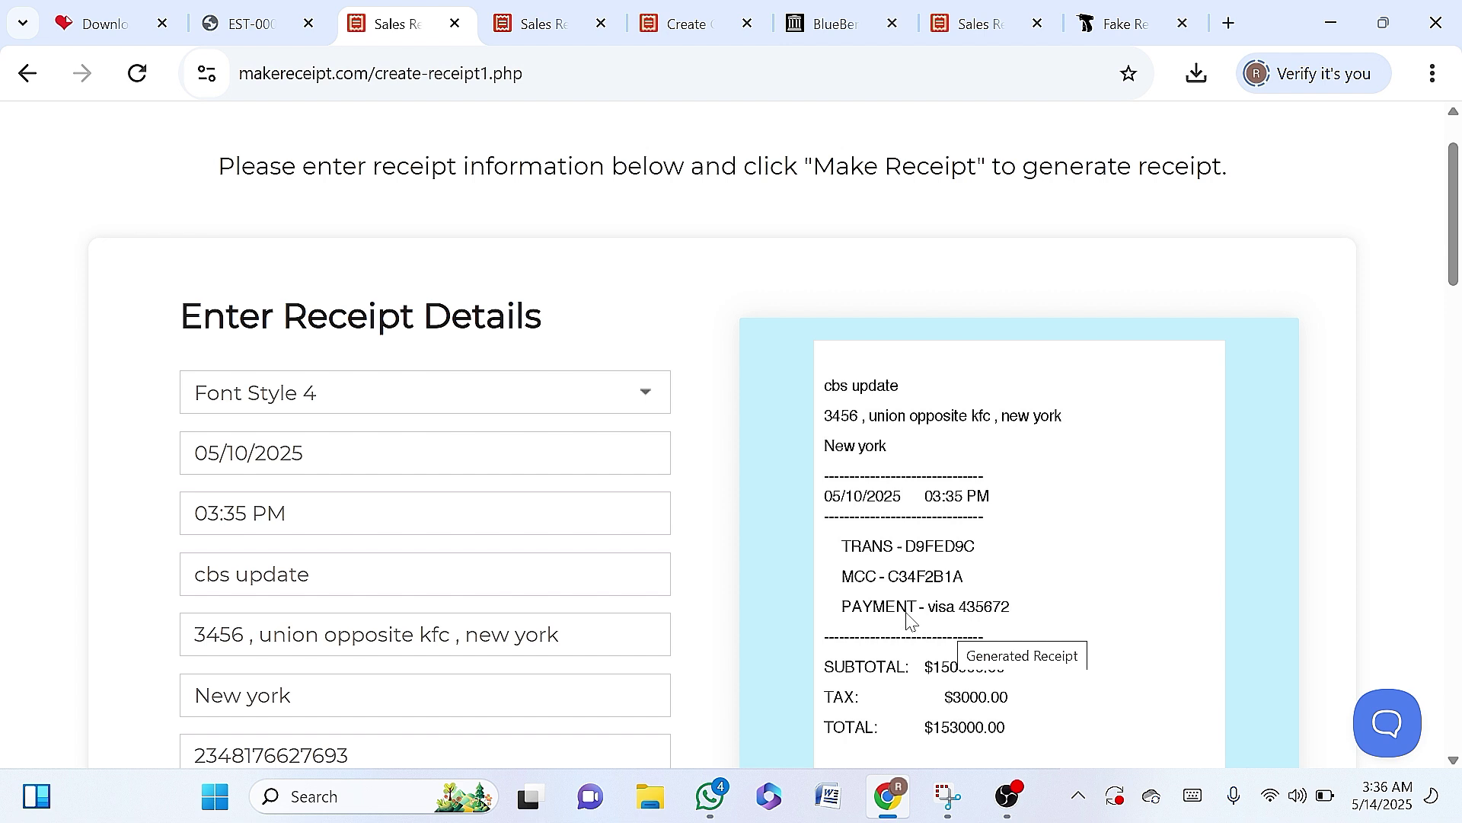
pyautogui.scroll(-2, 911, 624)
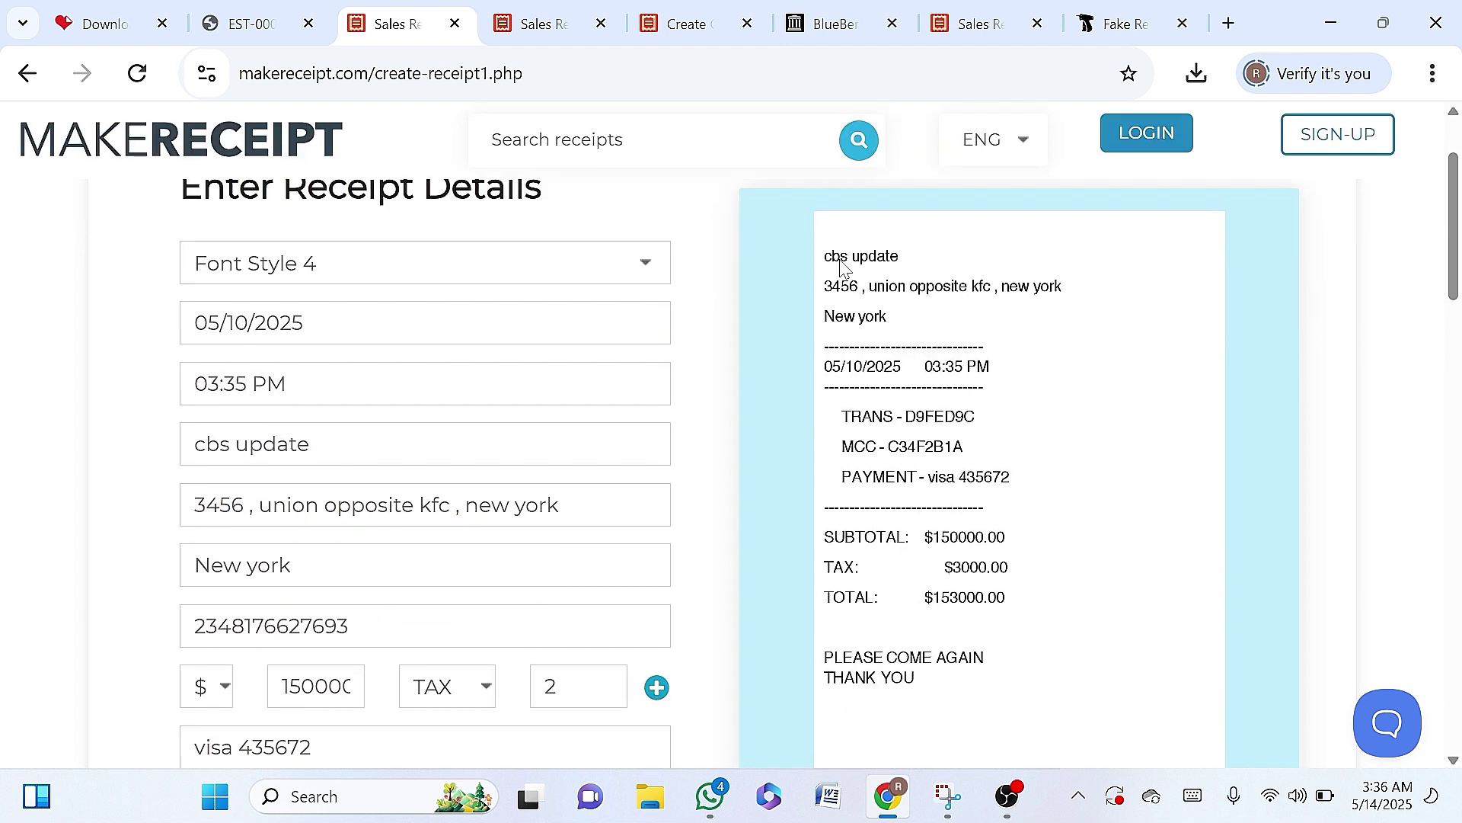
pyautogui.scroll(-1, 875, 516)
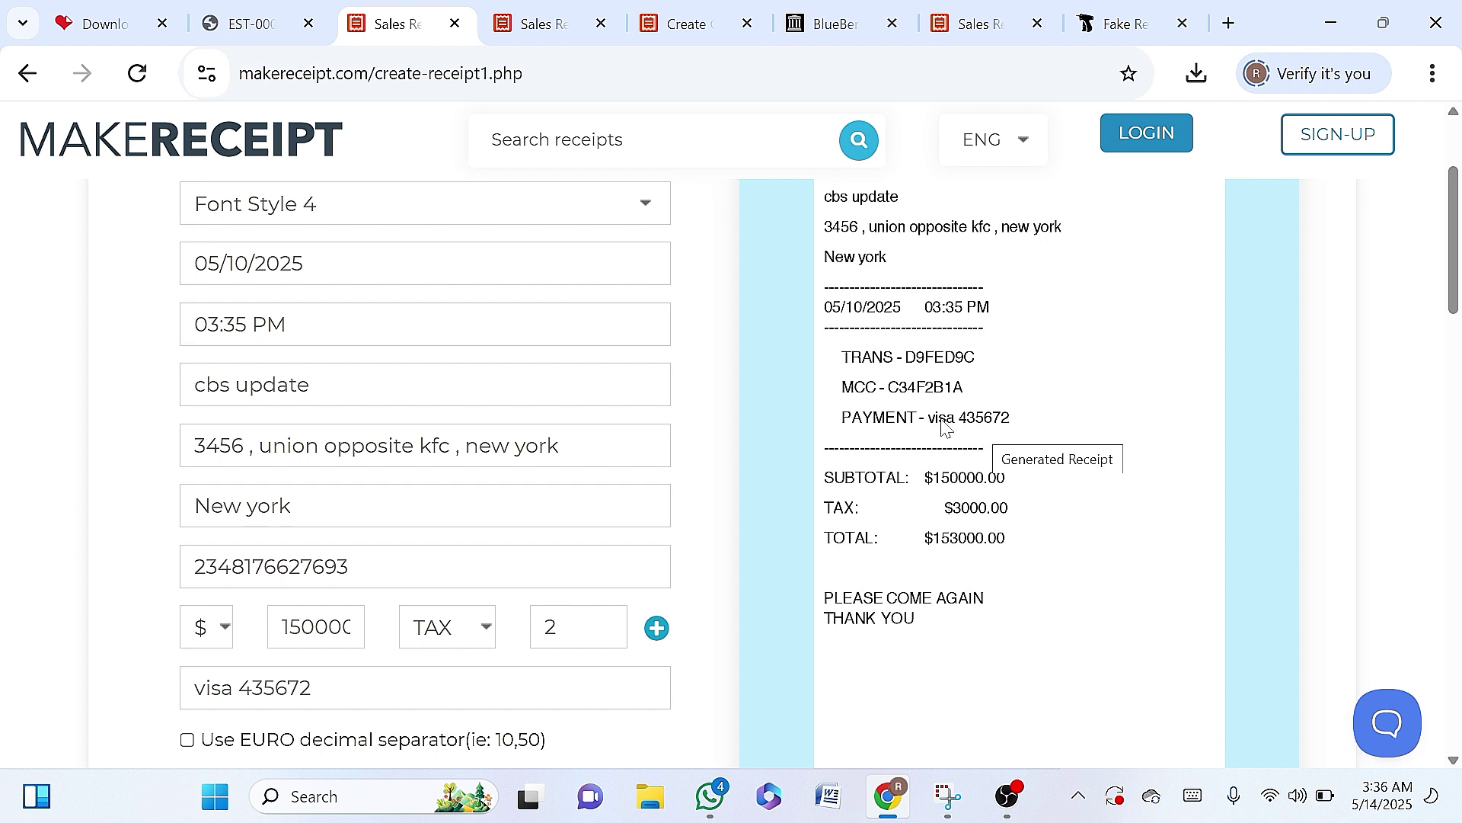
# - Replace the Visa wording in front of the card digits with CARD in the payment details
pyautogui.scroll(-2, 396, 662)
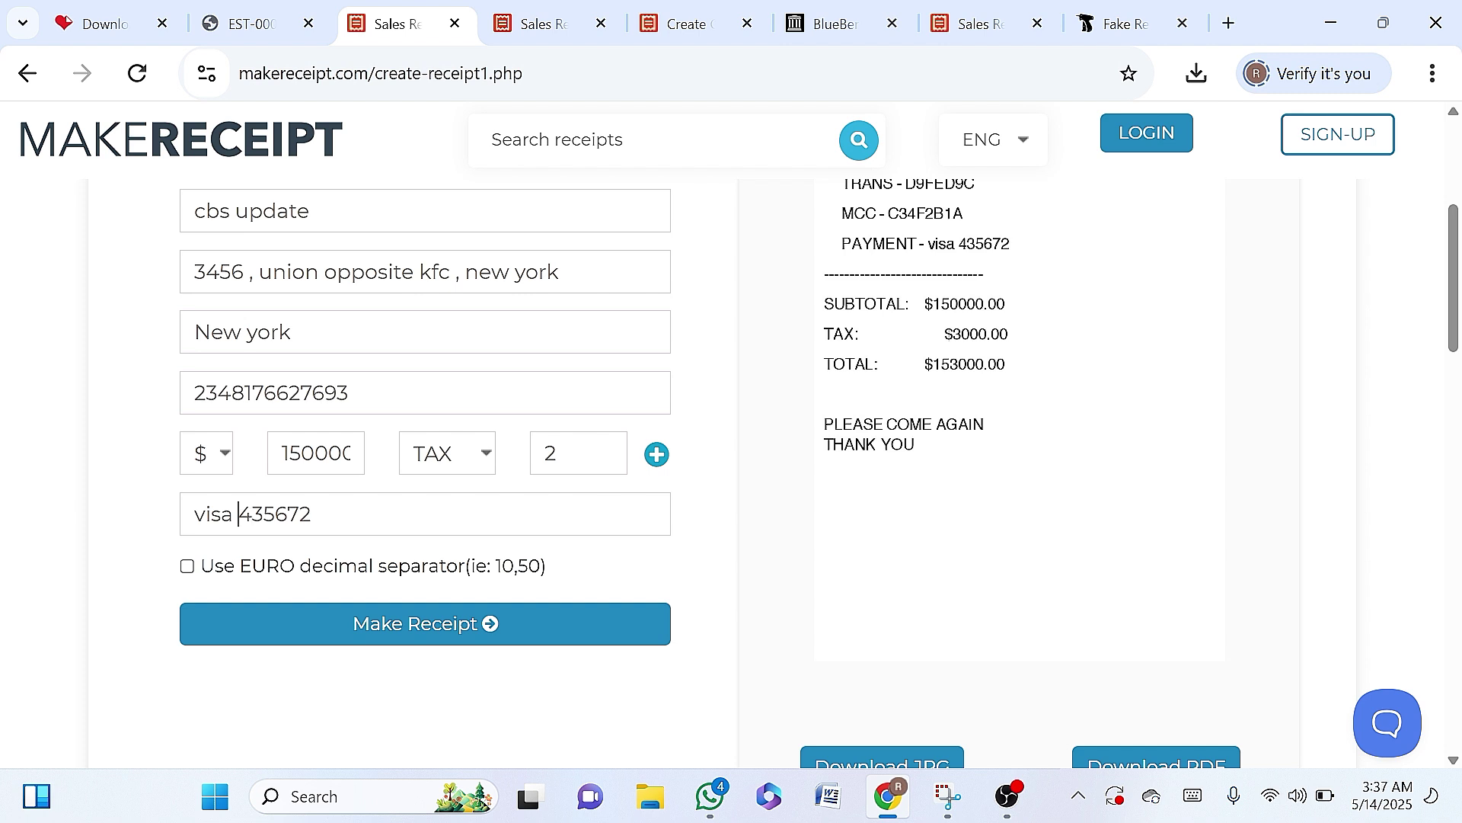
pyautogui.press('BackSpace')
pyautogui.press('BackSpace')
pyautogui.press('BackSpace')
pyautogui.press('BackSpace')
pyautogui.press('BackSpace')
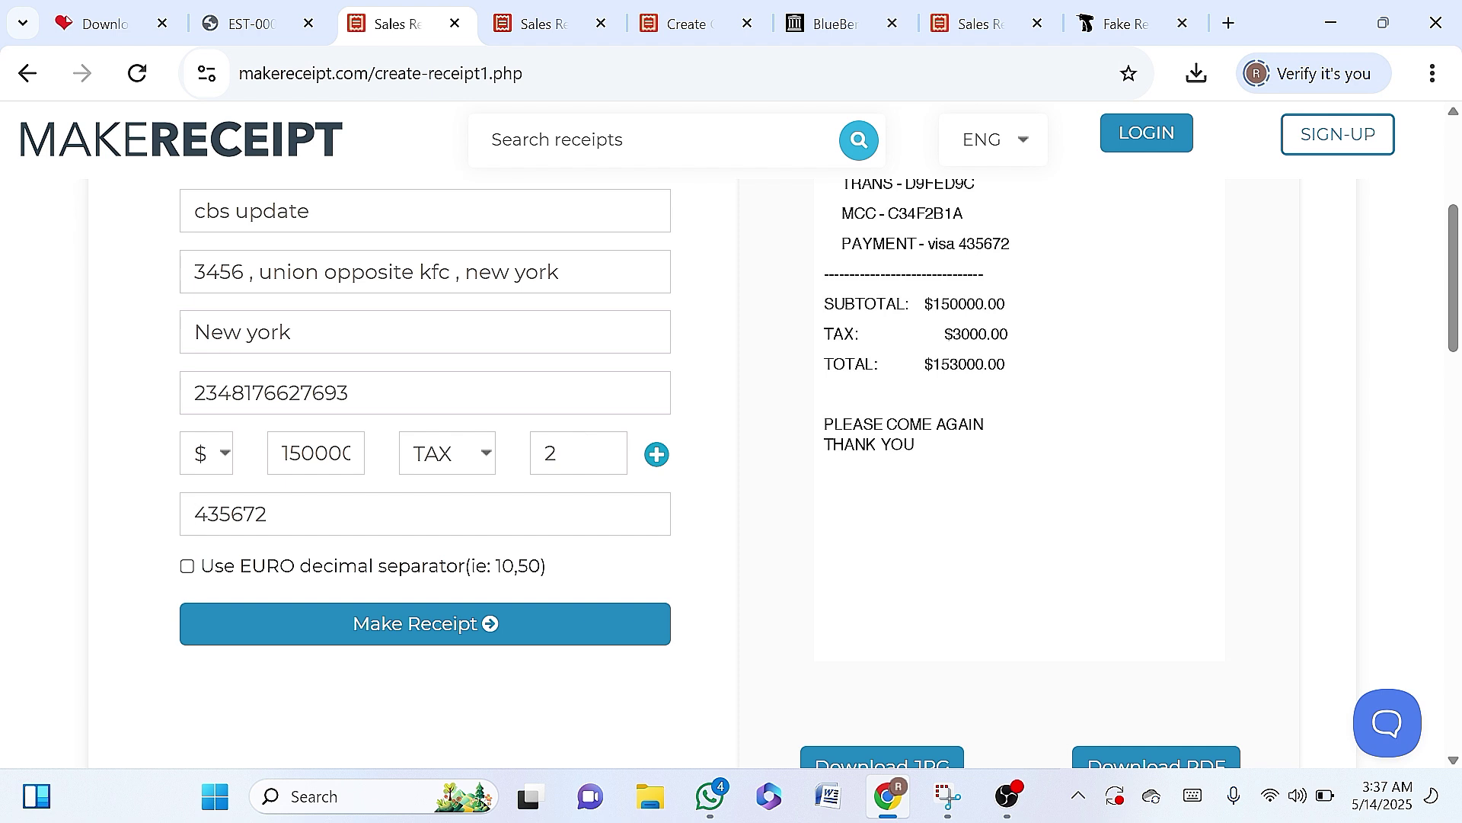
pyautogui.write('CARD')
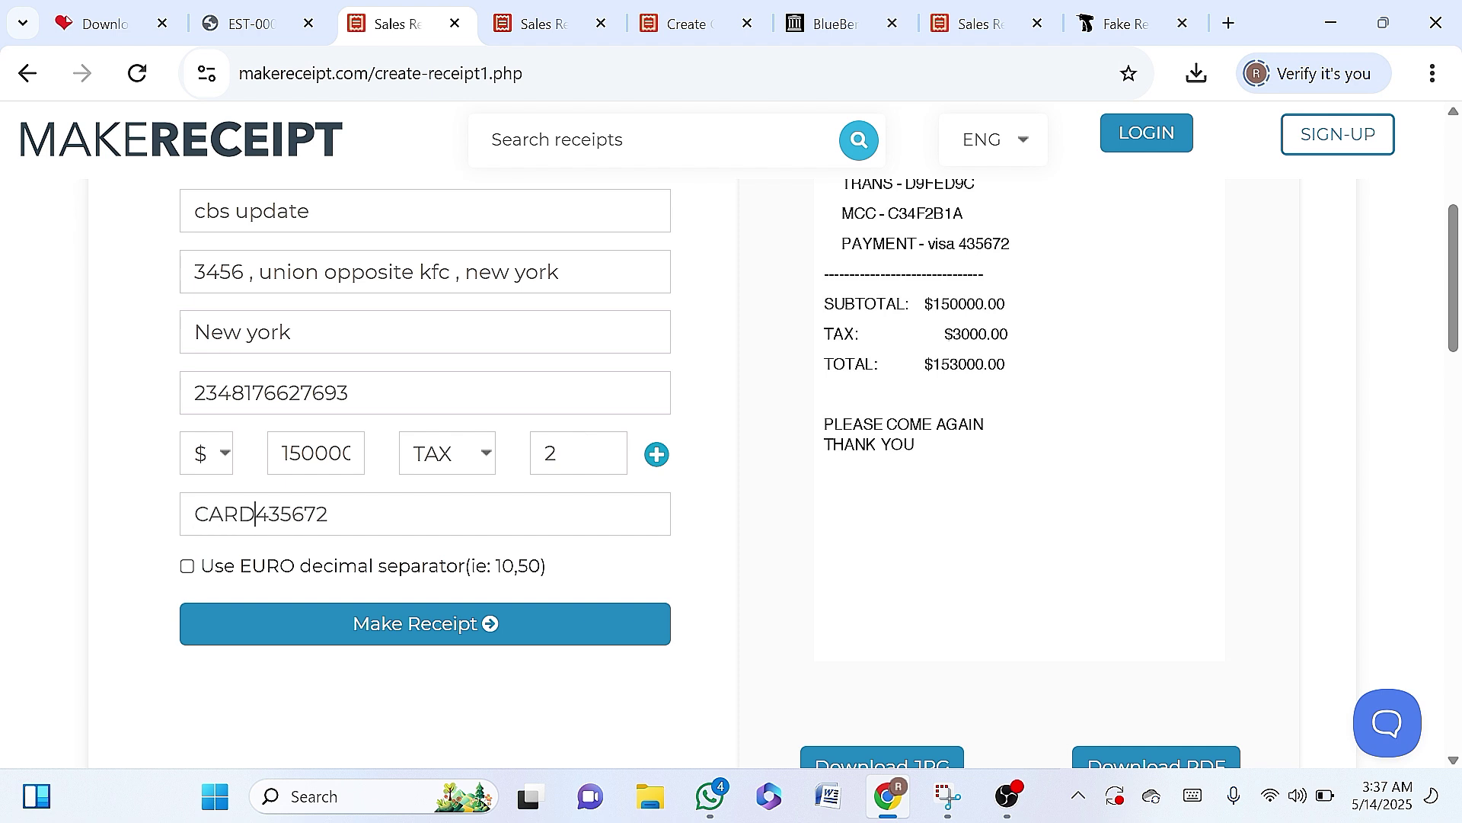
# - Replace the whole payment entry with "CC ####", leaving out the card digits
pyautogui.hotkey('shift', 'Right')
pyautogui.hotkey('shift', 'Right')
pyautogui.hotkey('shift', 'Right')
pyautogui.hotkey('shift', 'Right')
pyautogui.hotkey('shift', 'Right')
pyautogui.hotkey('shift', 'Right')
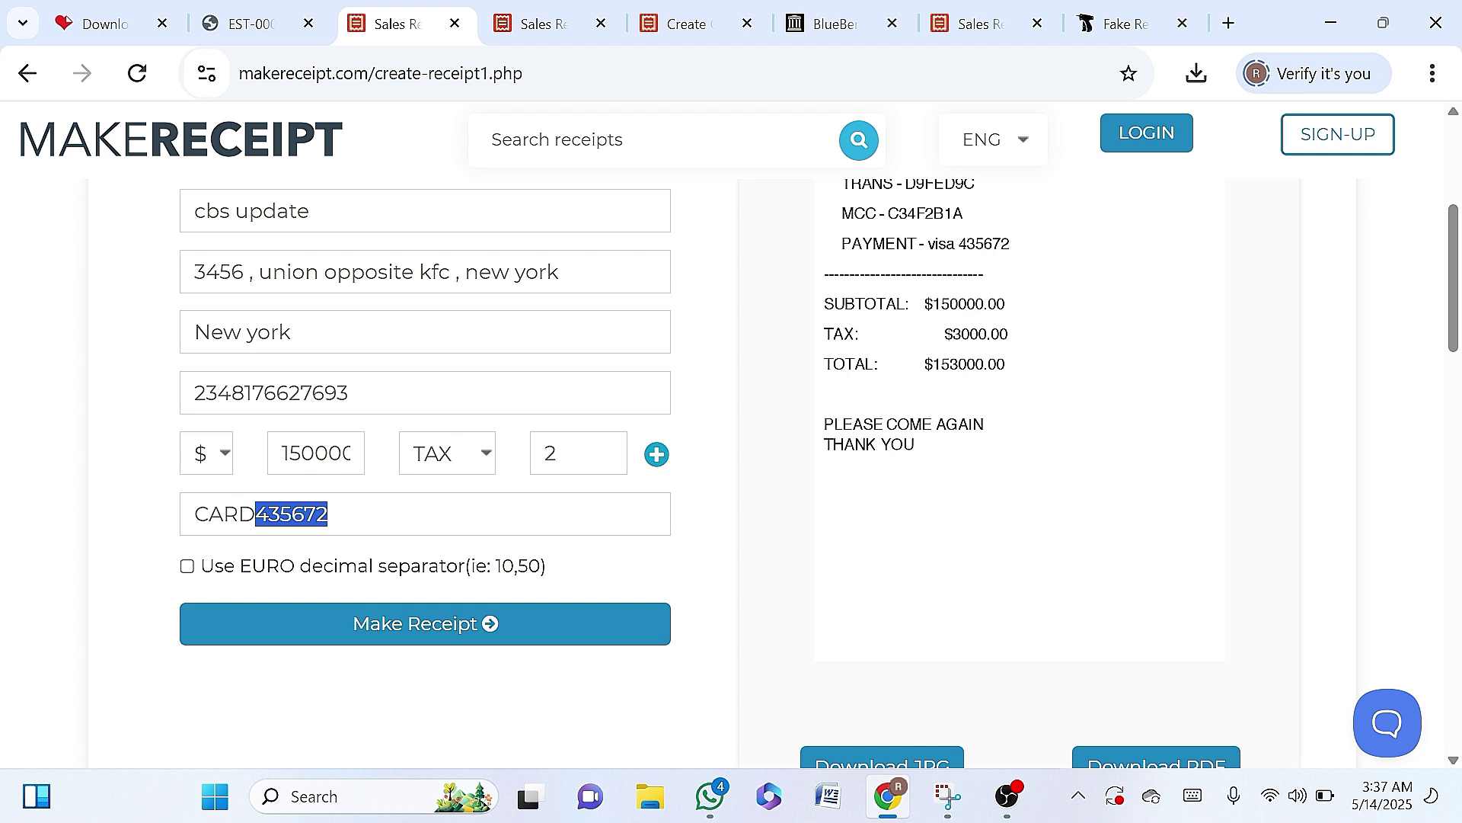
pyautogui.press('BackSpace')
pyautogui.press('BackSpace')
pyautogui.press('BackSpace')
pyautogui.press('BackSpace')
pyautogui.press('BackSpace')
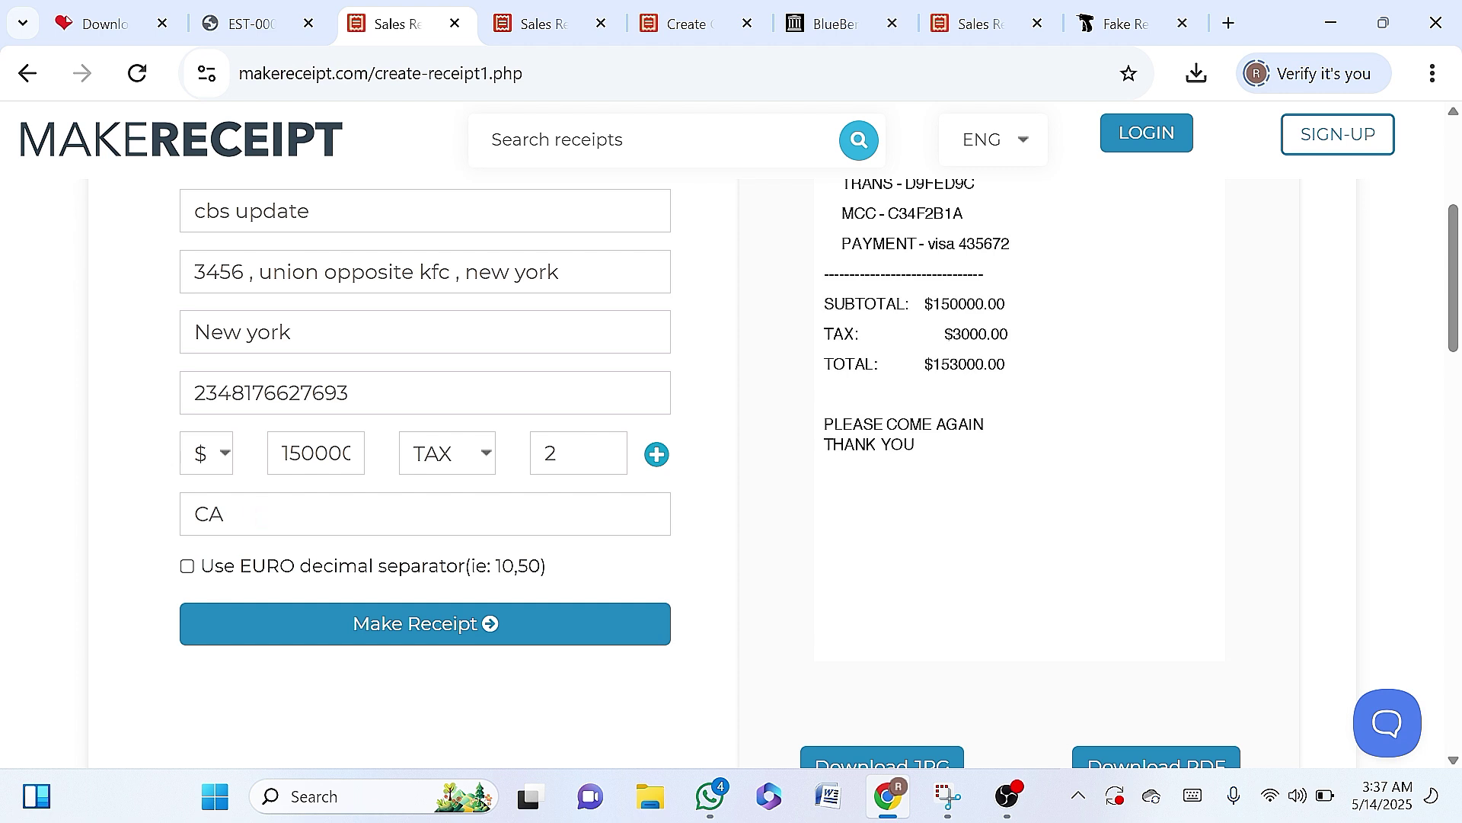
pyautogui.write('CC')
pyautogui.write('******')
pyautogui.press('BackSpace')
pyautogui.press('BackSpace')
pyautogui.press('BackSpace')
pyautogui.press('BackSpace')
pyautogui.press('BackSpace')
pyautogui.write('####')
# - Regenerate the receipt and check the payment line and totals in the preview
pyautogui.click(375, 620)
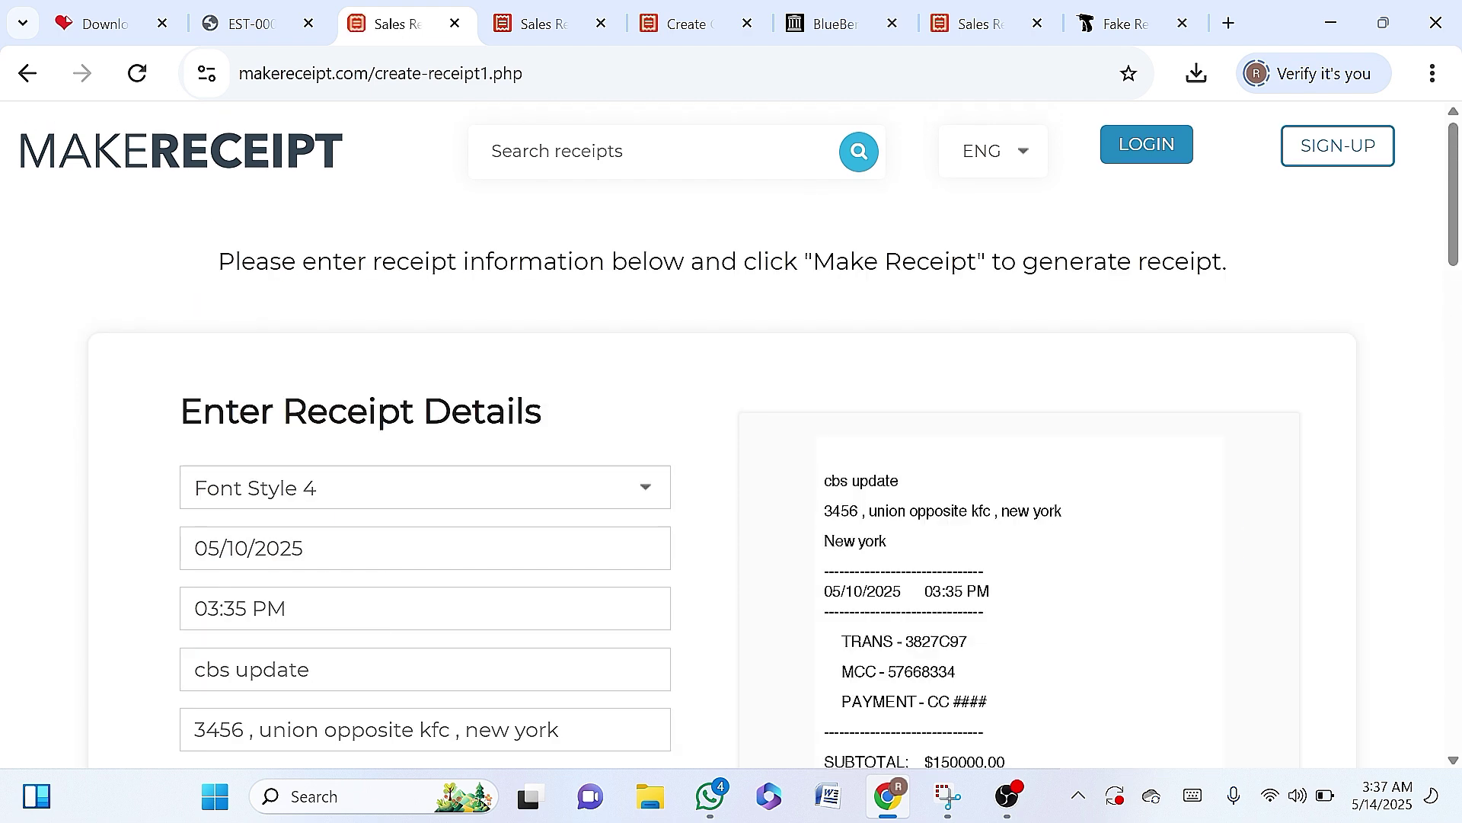
pyautogui.scroll(-5, 979, 587)
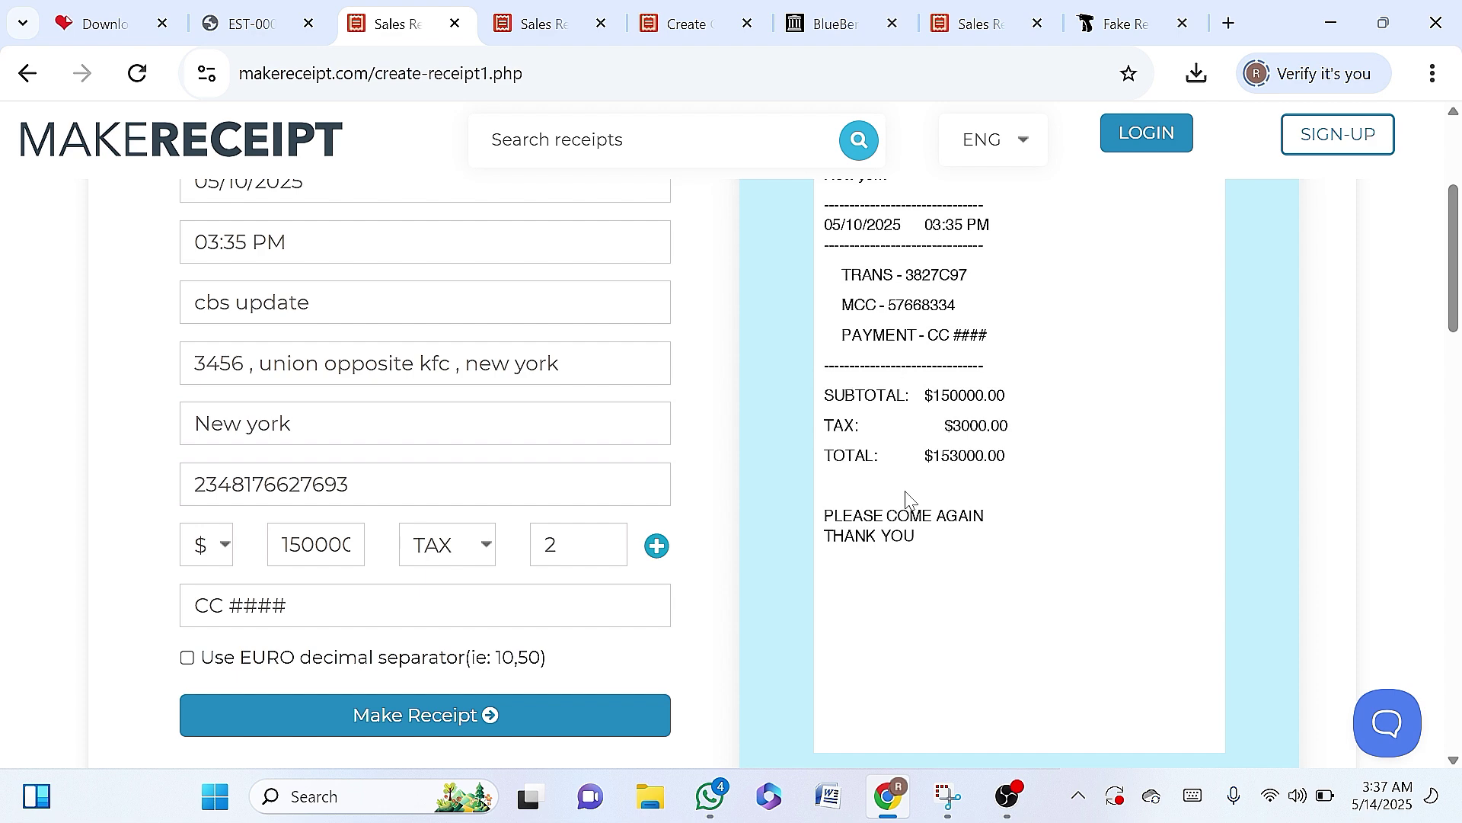
pyautogui.scroll(-2, 924, 533)
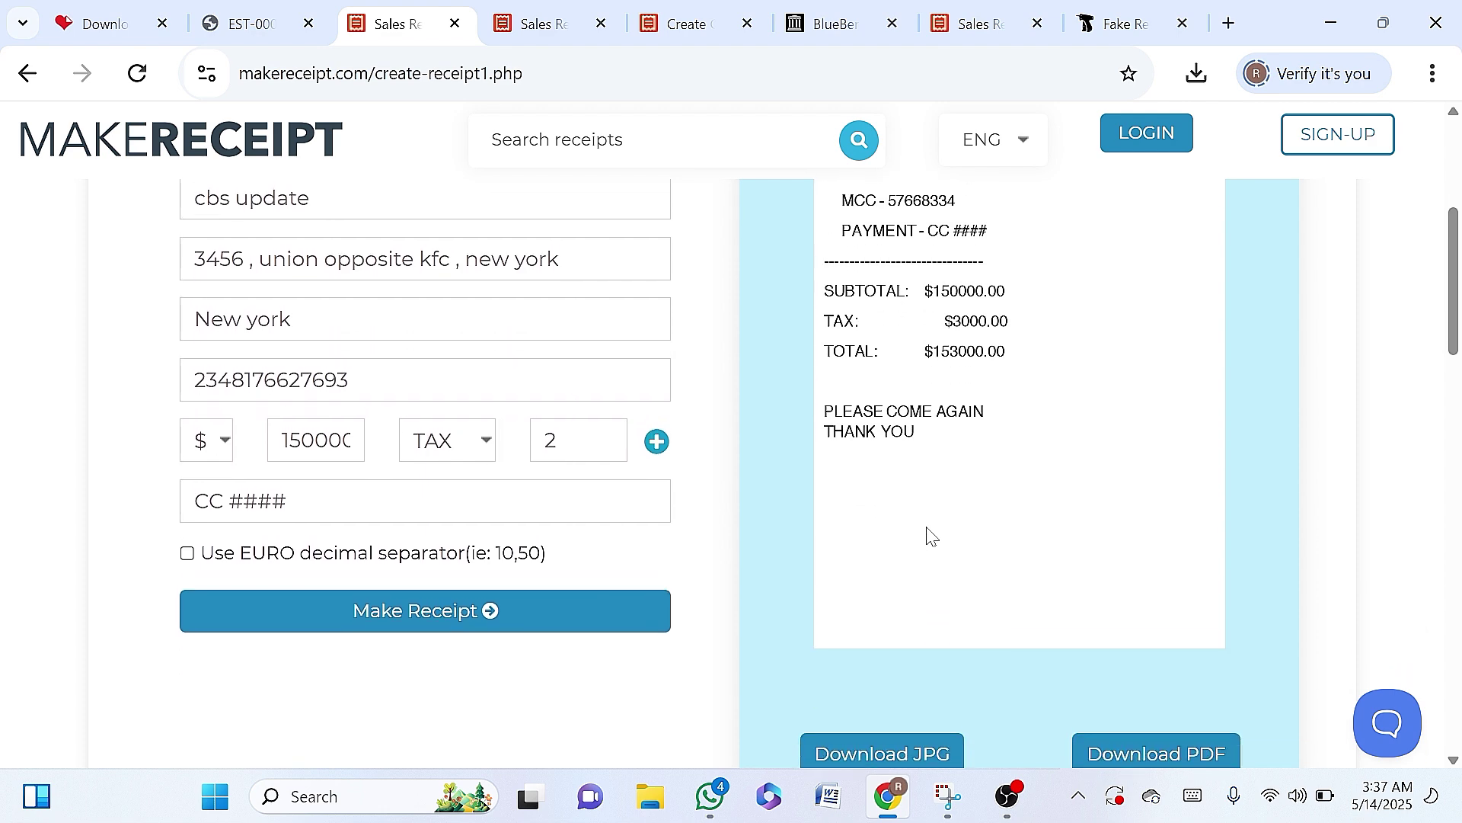
# - Download the generated receipt as a JPG and as a PDF
pyautogui.scroll(-5, 926, 525)
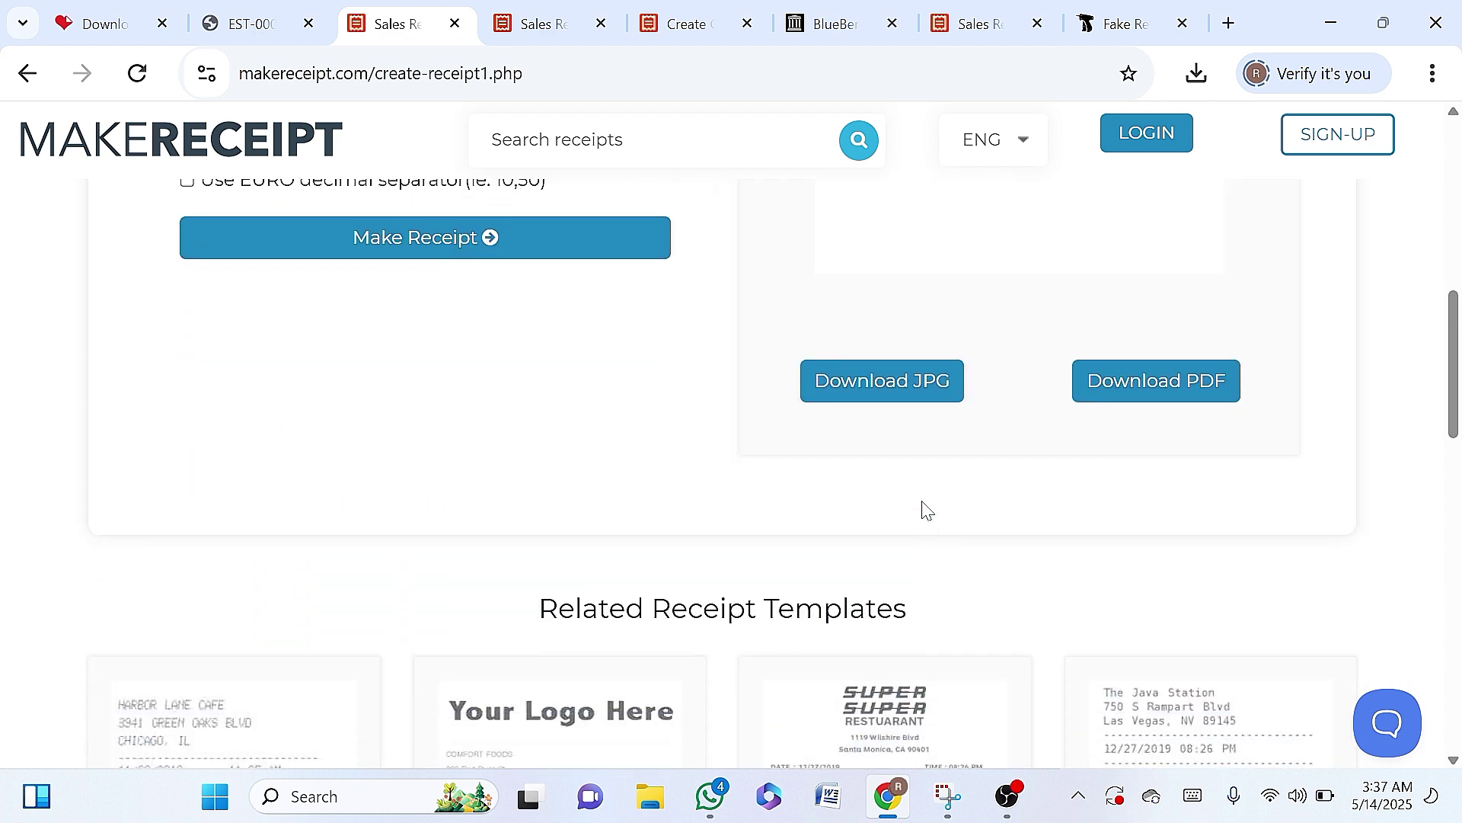
pyautogui.click(853, 383)
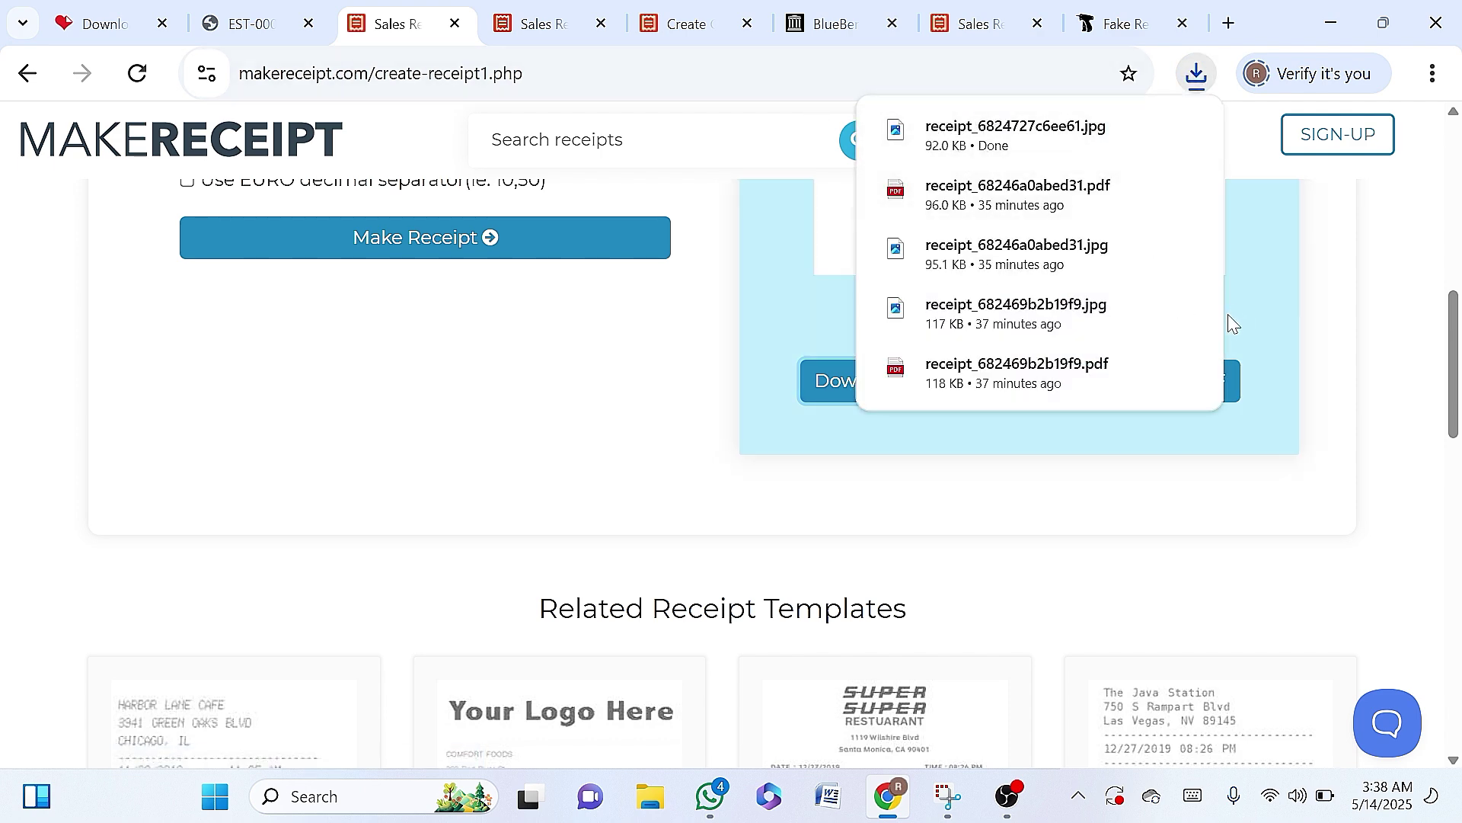
pyautogui.click(1234, 381)
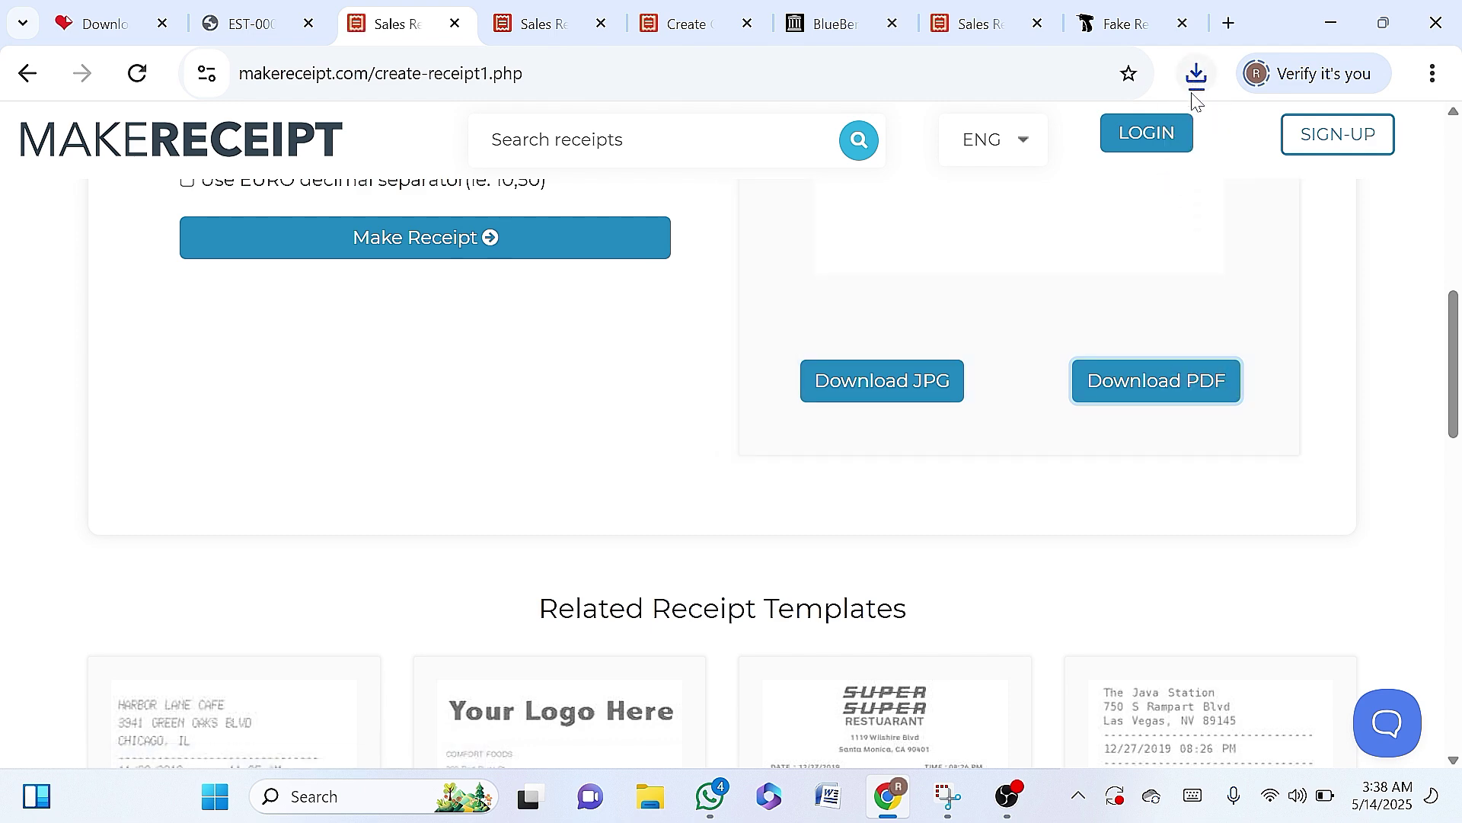
pyautogui.scroll(3, 1125, 418)
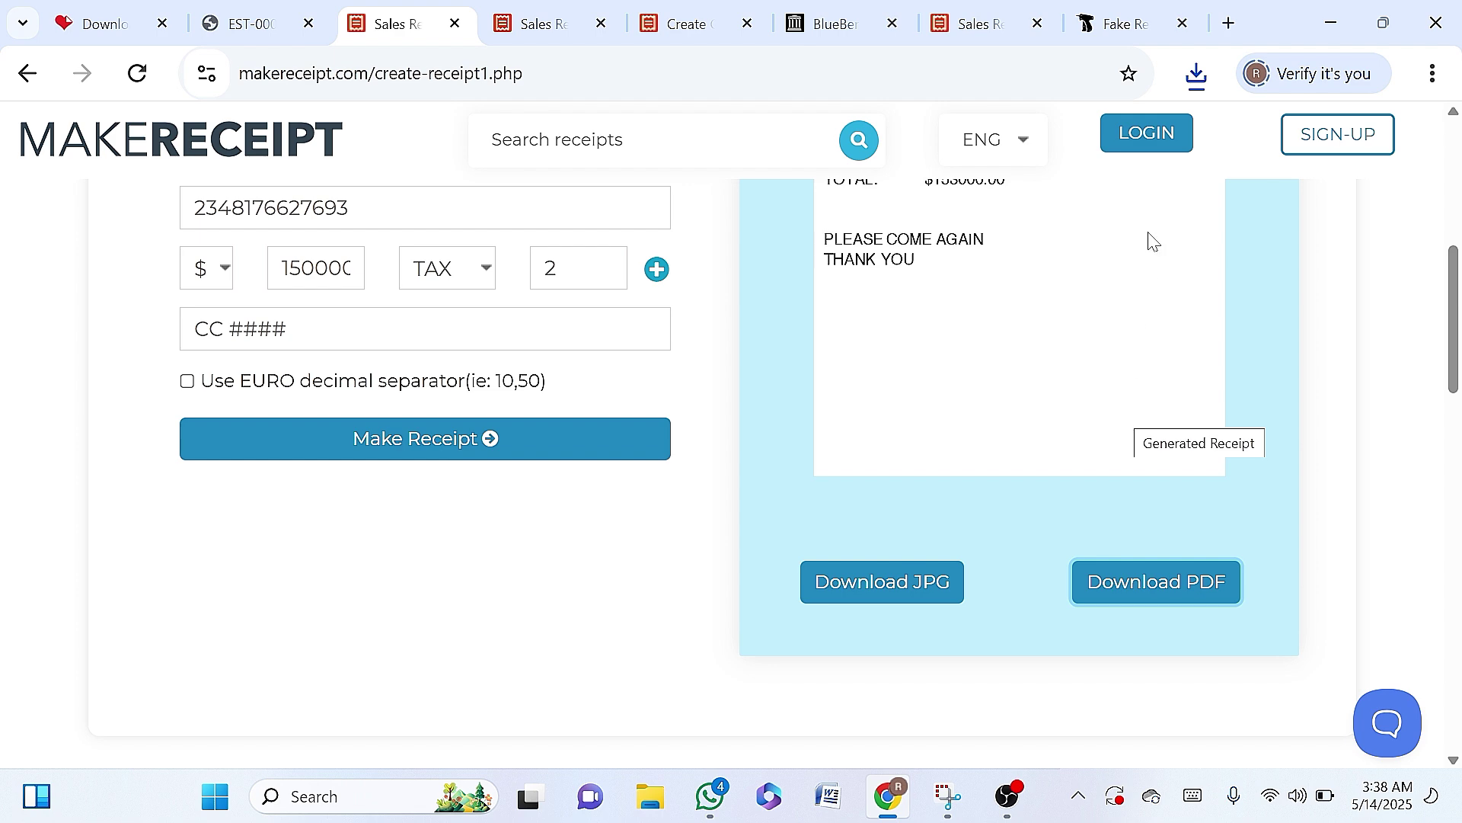
pyautogui.click(1138, 35)
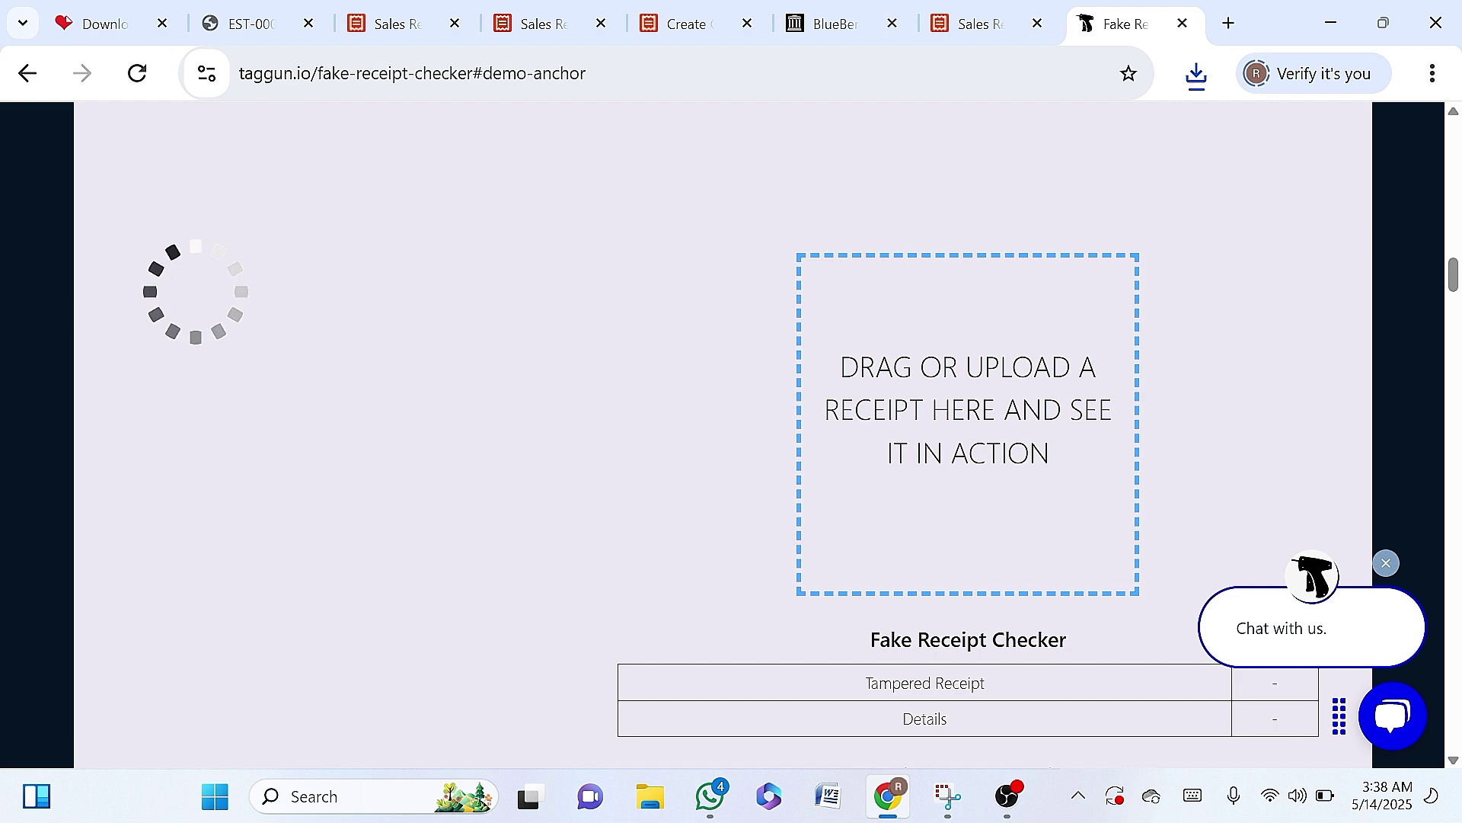
pyautogui.moveTo(323, 74); pyautogui.dragTo(598, 74)
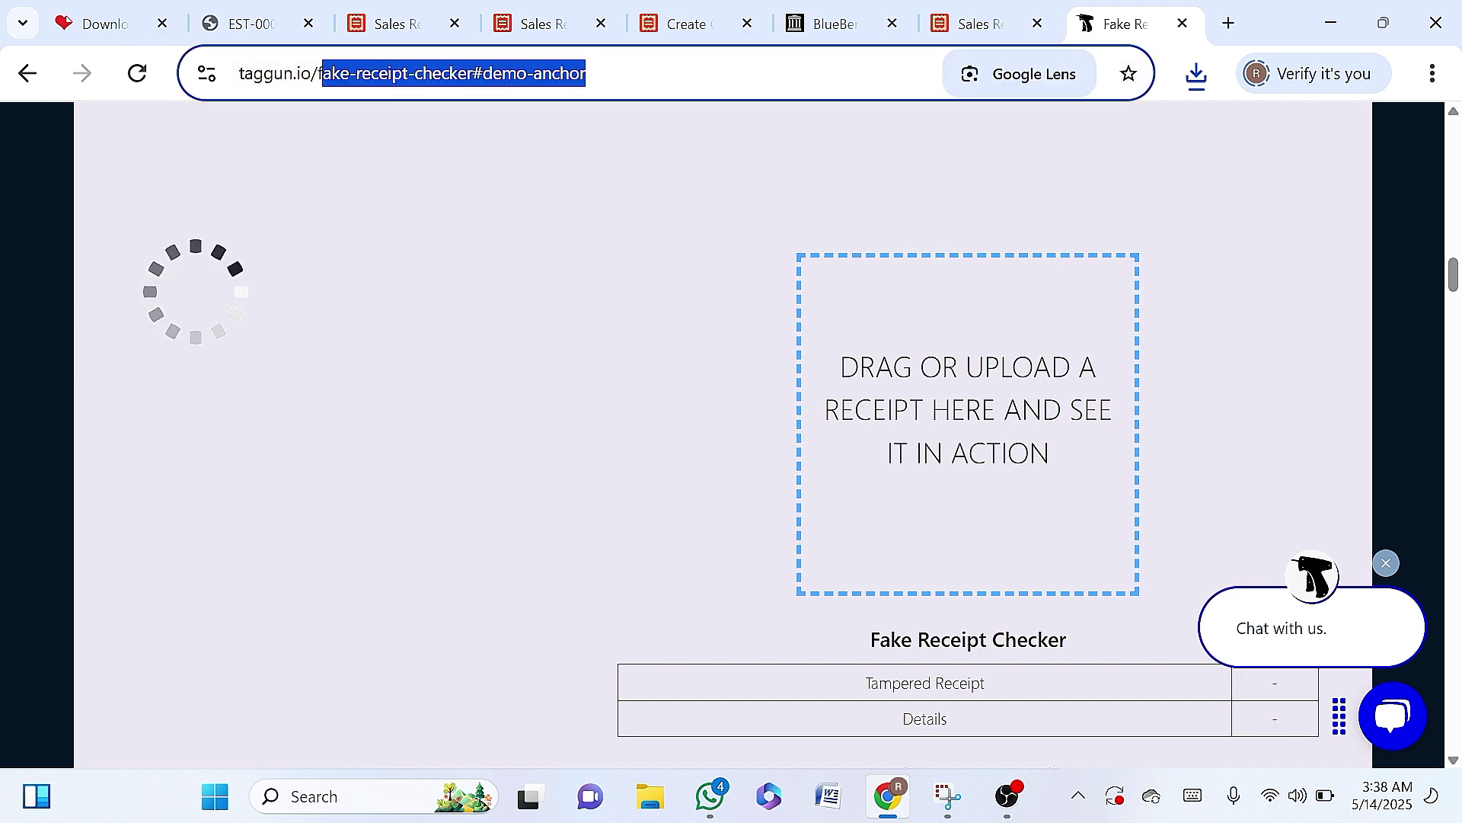
pyautogui.press('BackSpace')
pyautogui.press('BackSpace')
pyautogui.press('BackSpace')
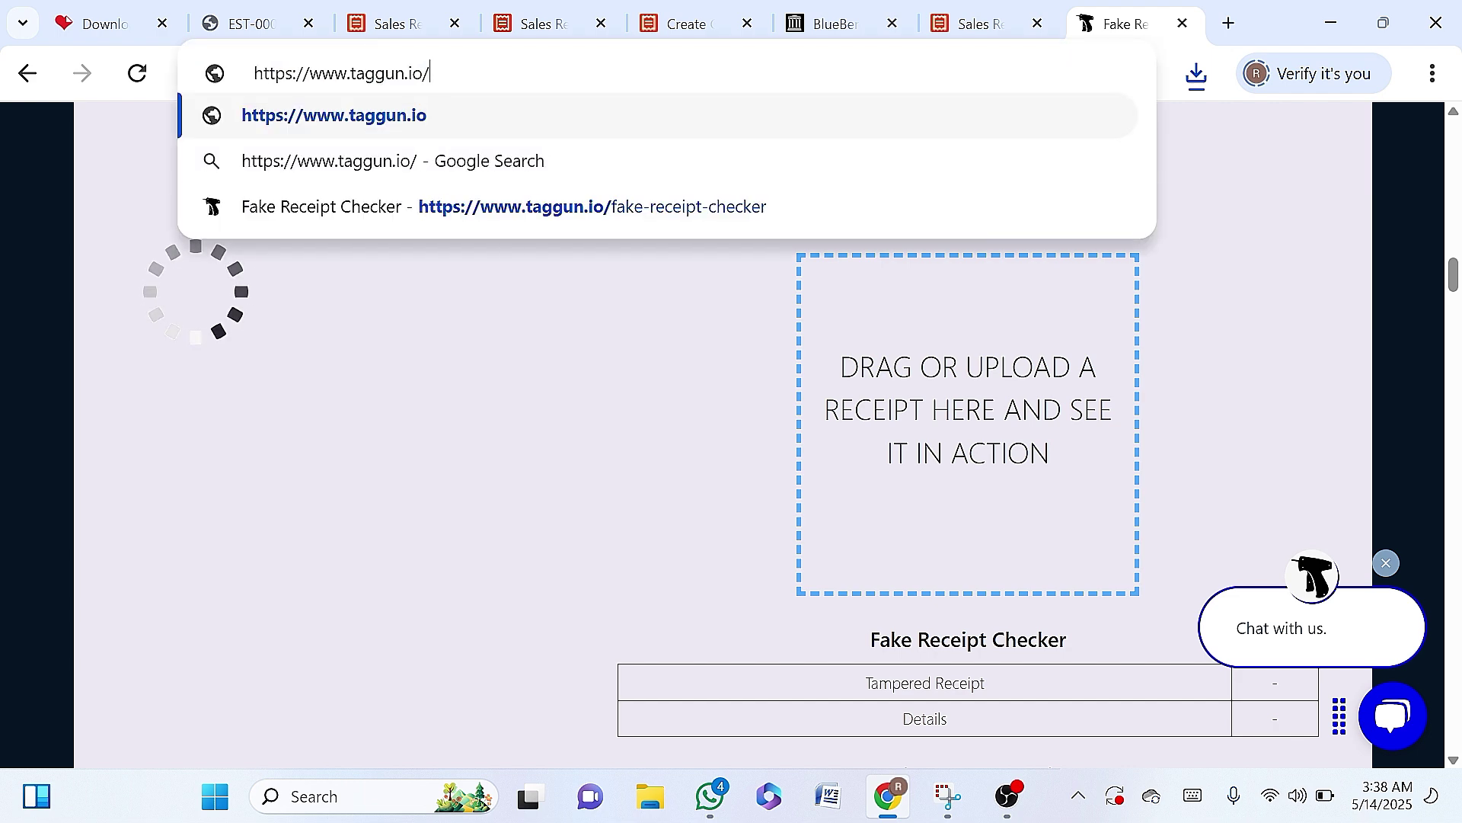
pyautogui.press('Return')
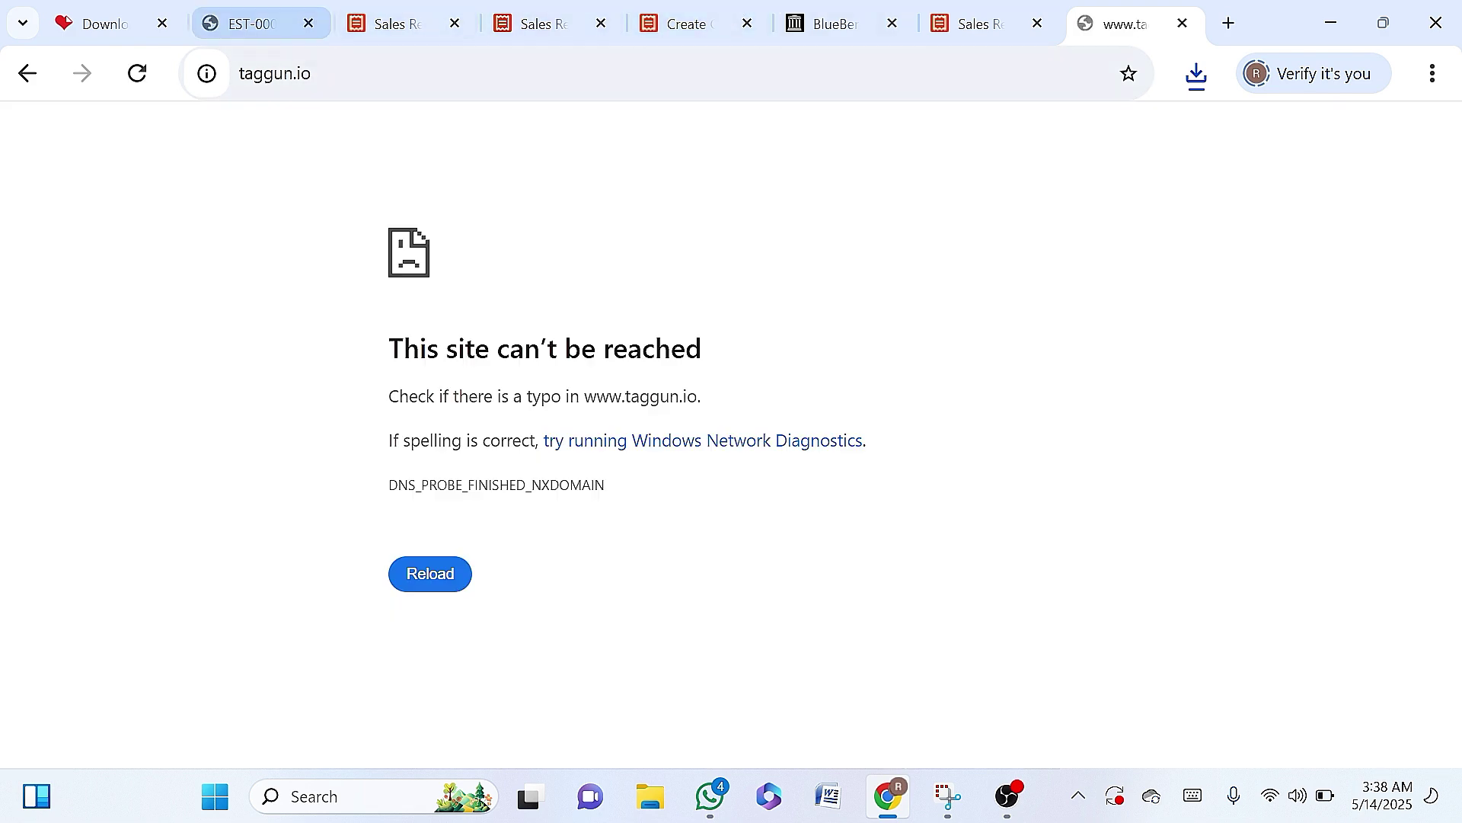
# - Search Google for "fake receipt detector"
pyautogui.click(313, 73)
pyautogui.hotkey('ctrl', 'a')
pyautogui.press('BackSpace')
pyautogui.write('F')
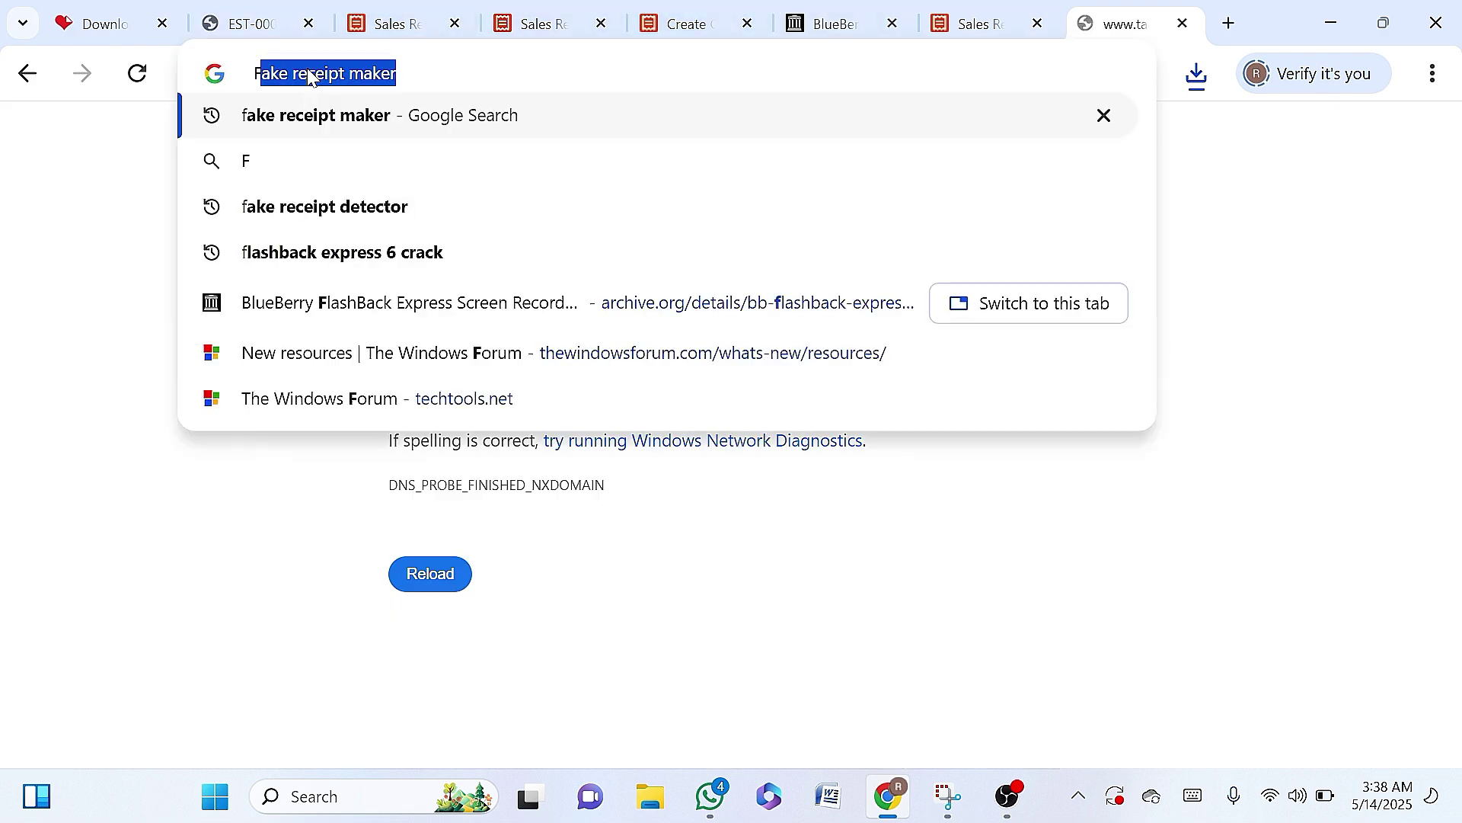
pyautogui.click(326, 206)
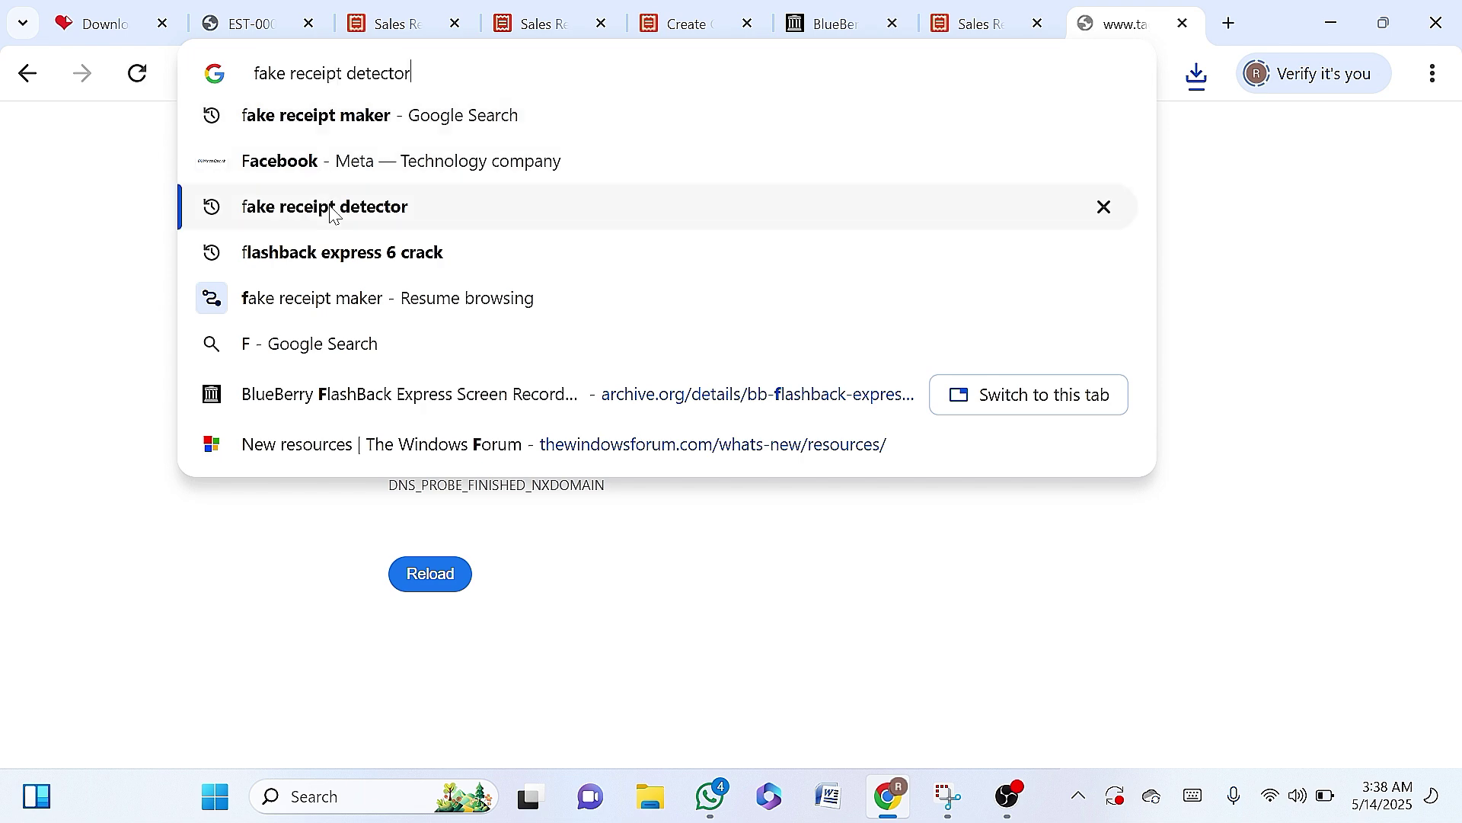
# - Try to open Taggun's Fake Receipt Checker from the search results and reload the page
pyautogui.scroll(-5, 251, 366)
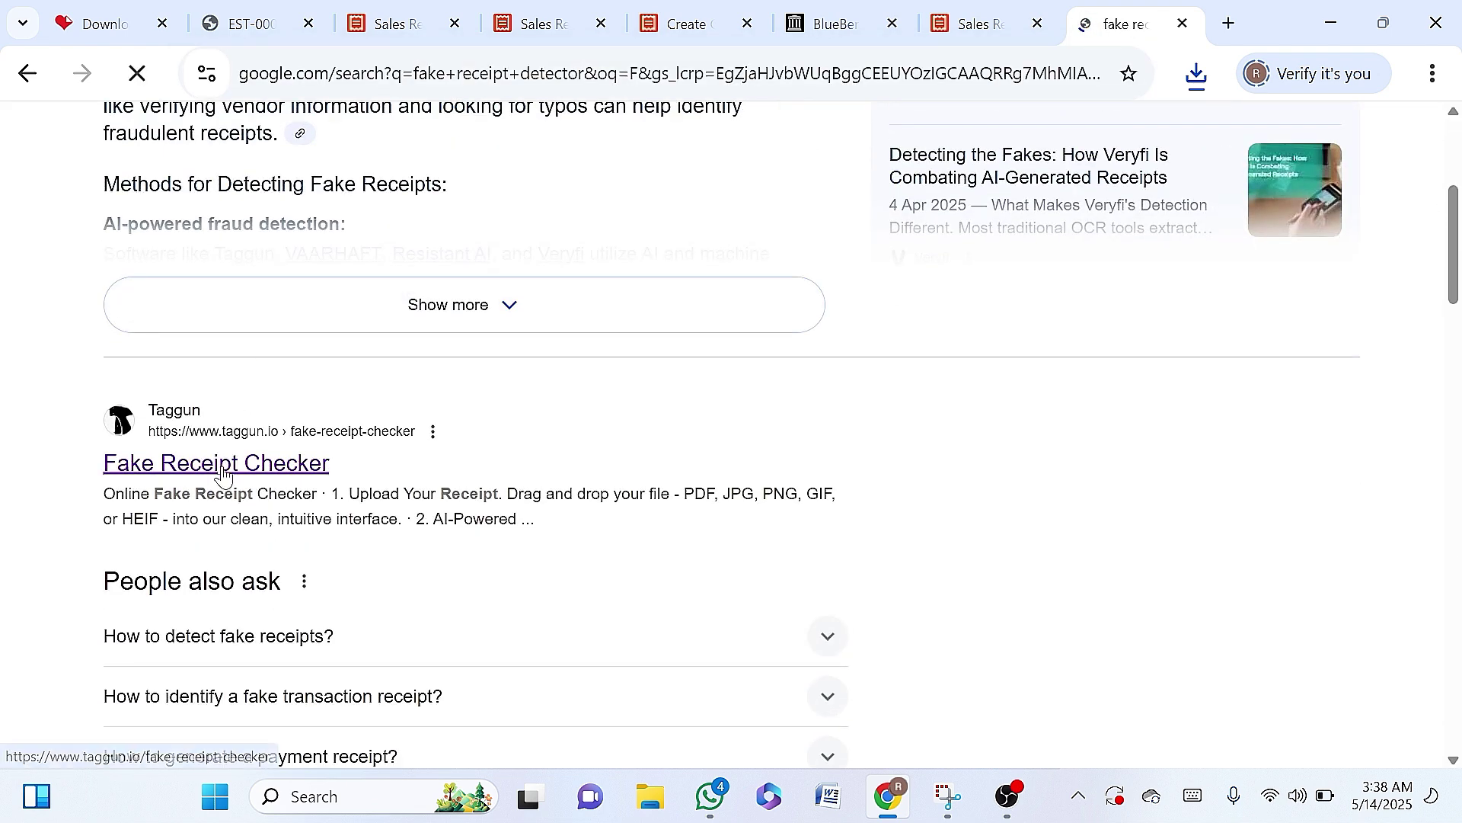
pyautogui.click(221, 464)
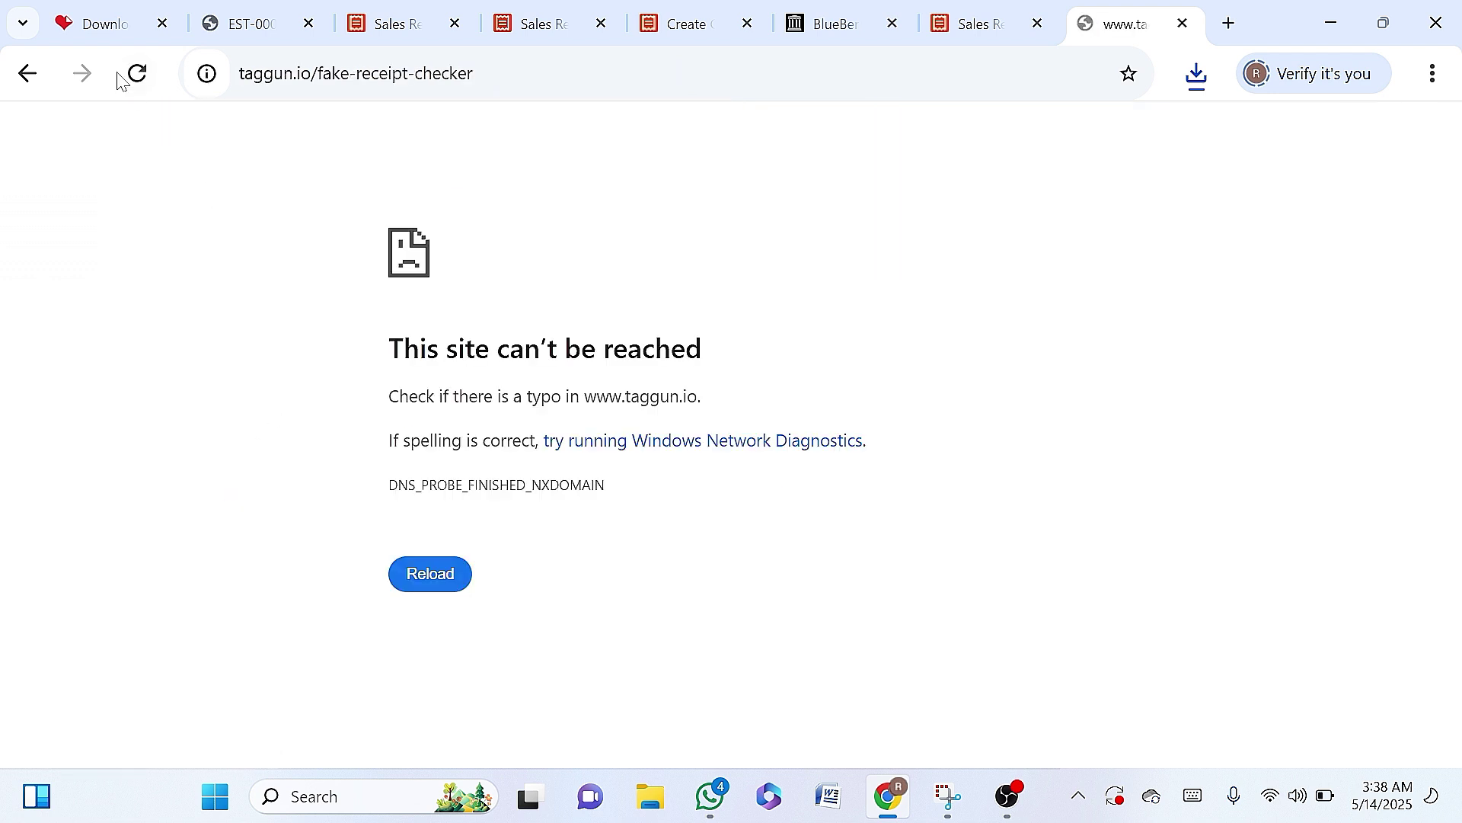
pyautogui.click(119, 74)
pyautogui.click(130, 73)
pyautogui.click(134, 74)
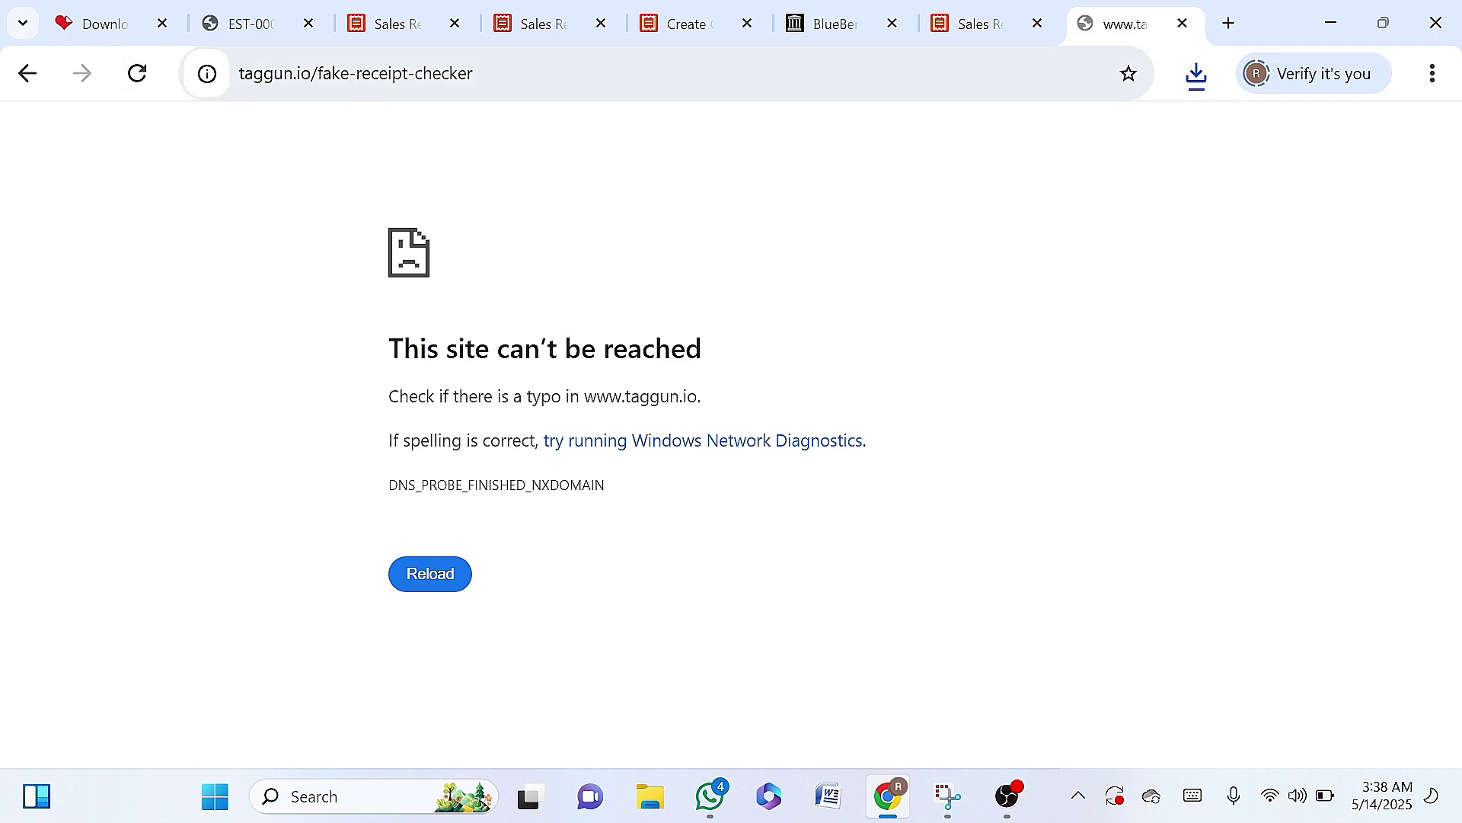
# - Return to the search results and open Hoxhunt's article on identifying fake invoices
pyautogui.click(27, 73)
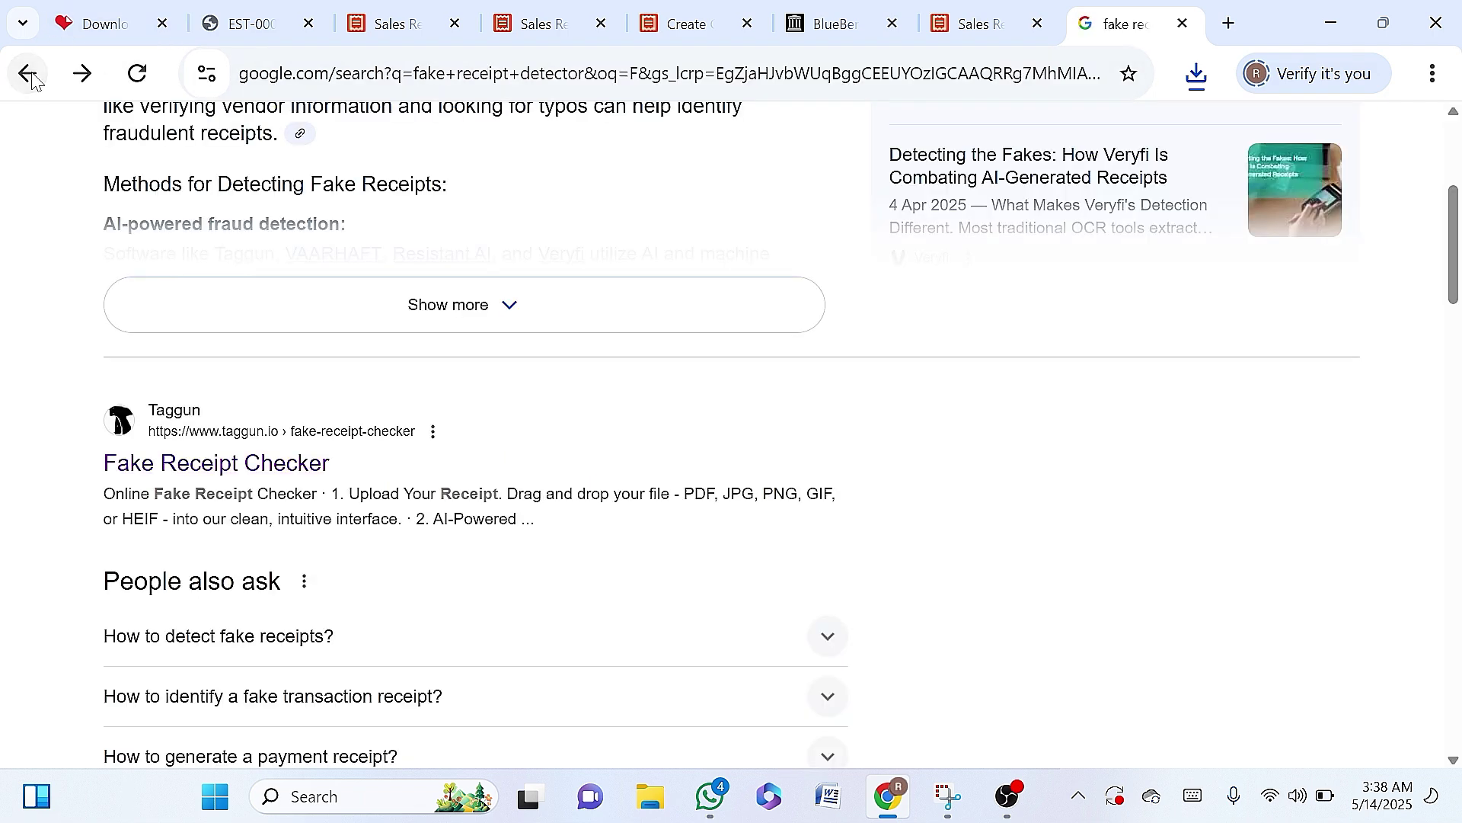
pyautogui.scroll(-9, 281, 310)
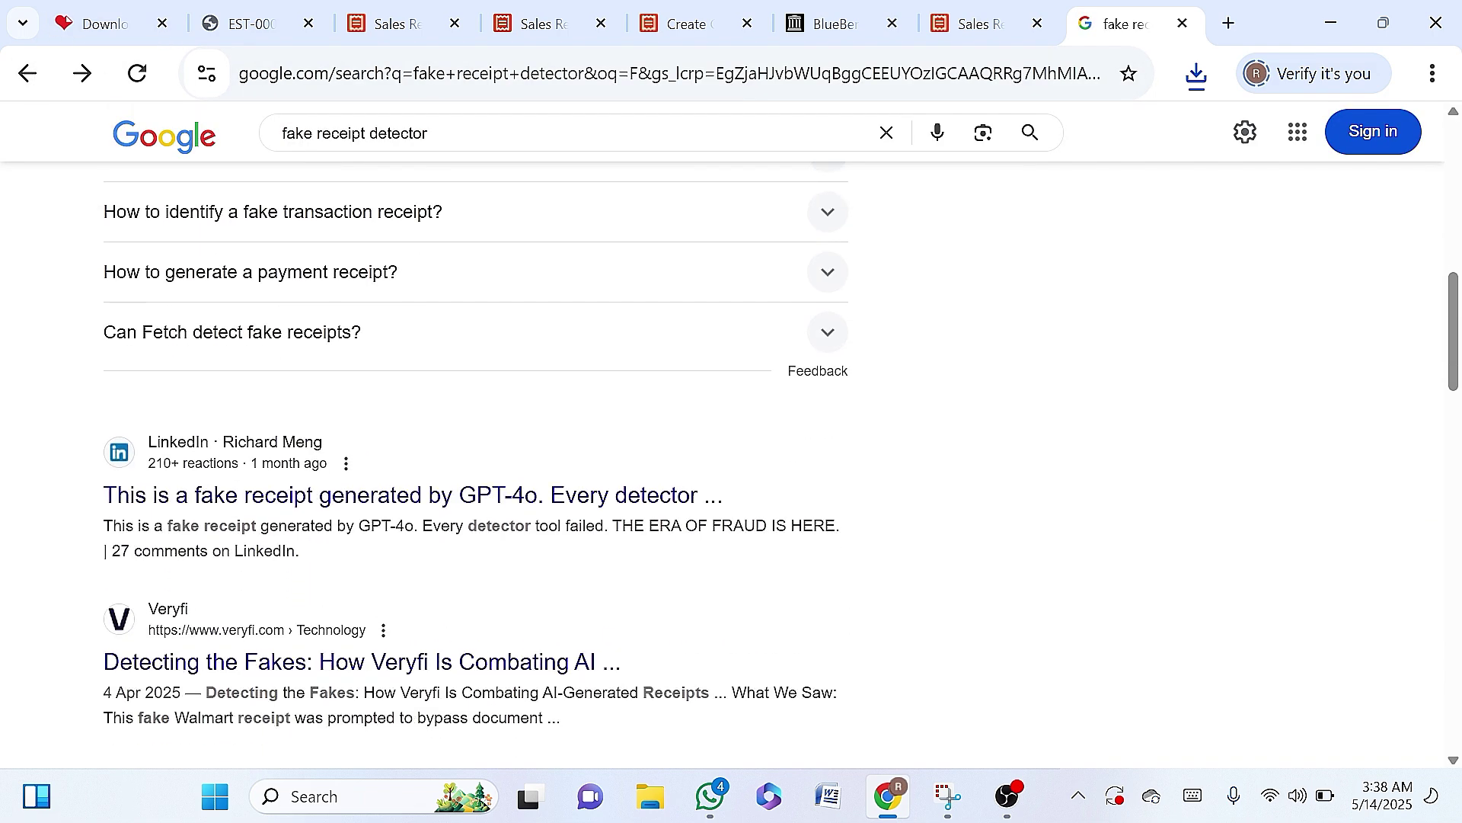
pyautogui.scroll(-2, 281, 310)
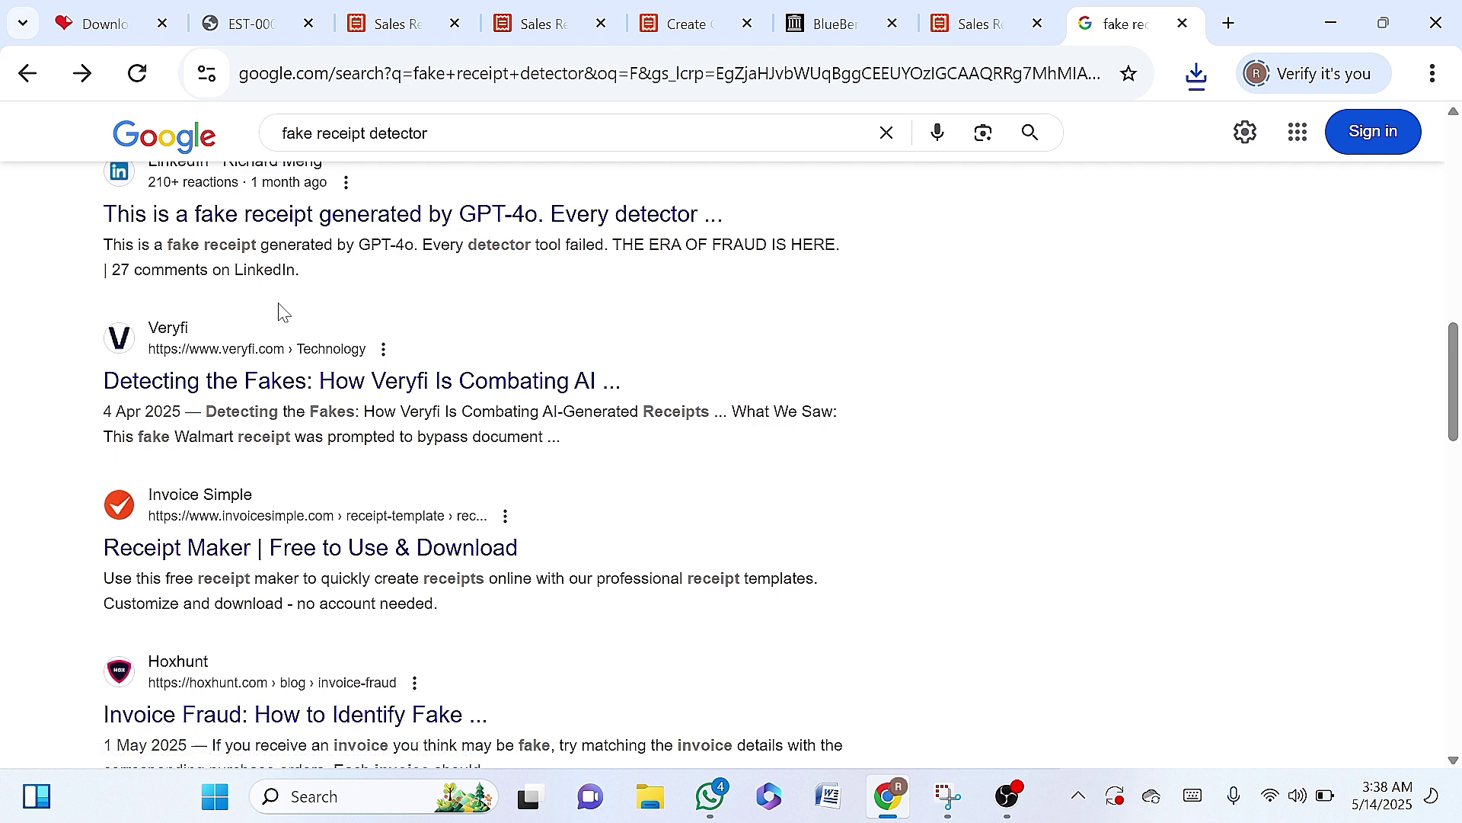
pyautogui.scroll(-3, 323, 488)
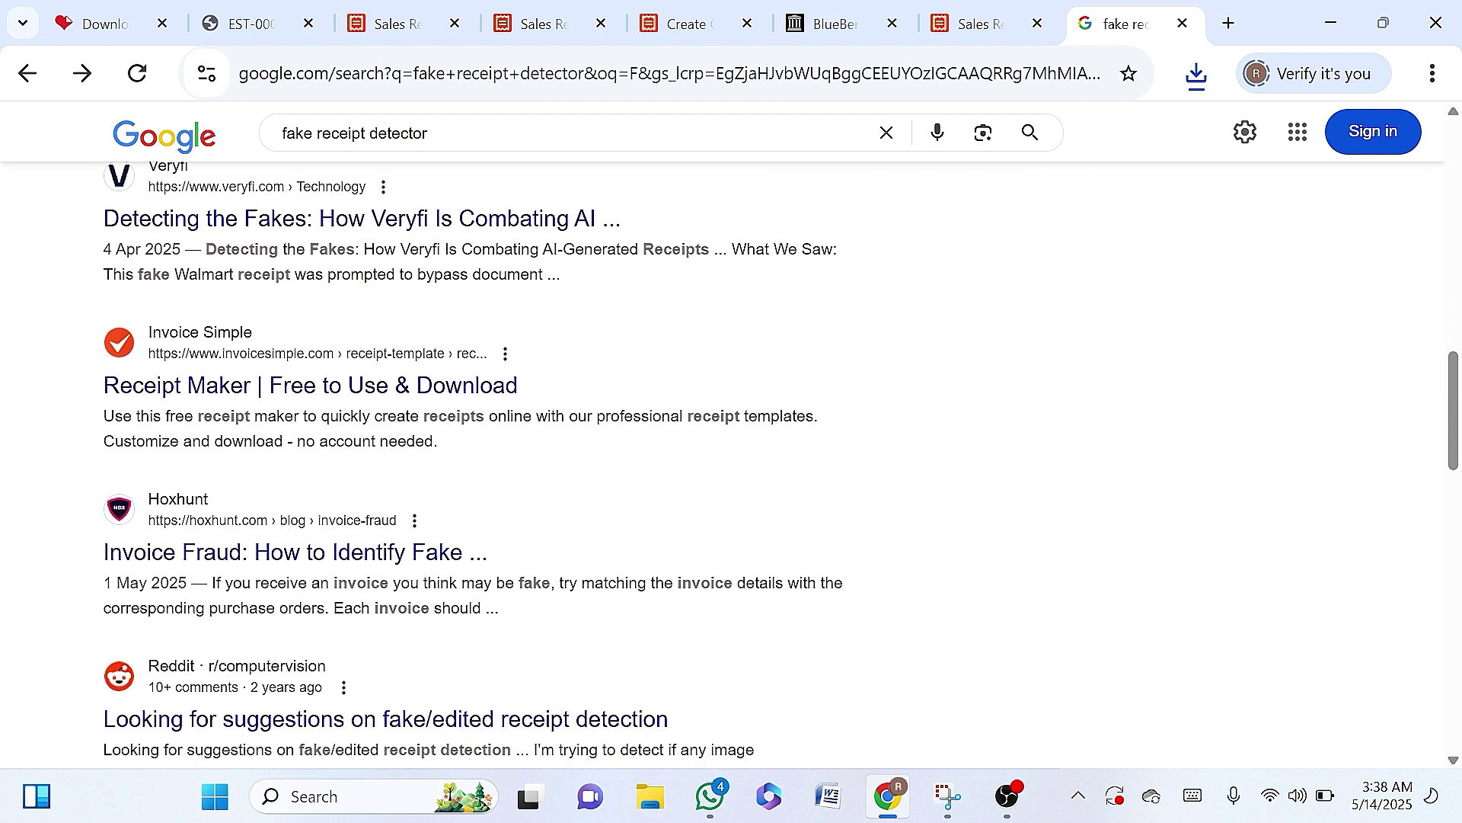
pyautogui.scroll(-1, 323, 488)
pyautogui.scroll(-1, 323, 490)
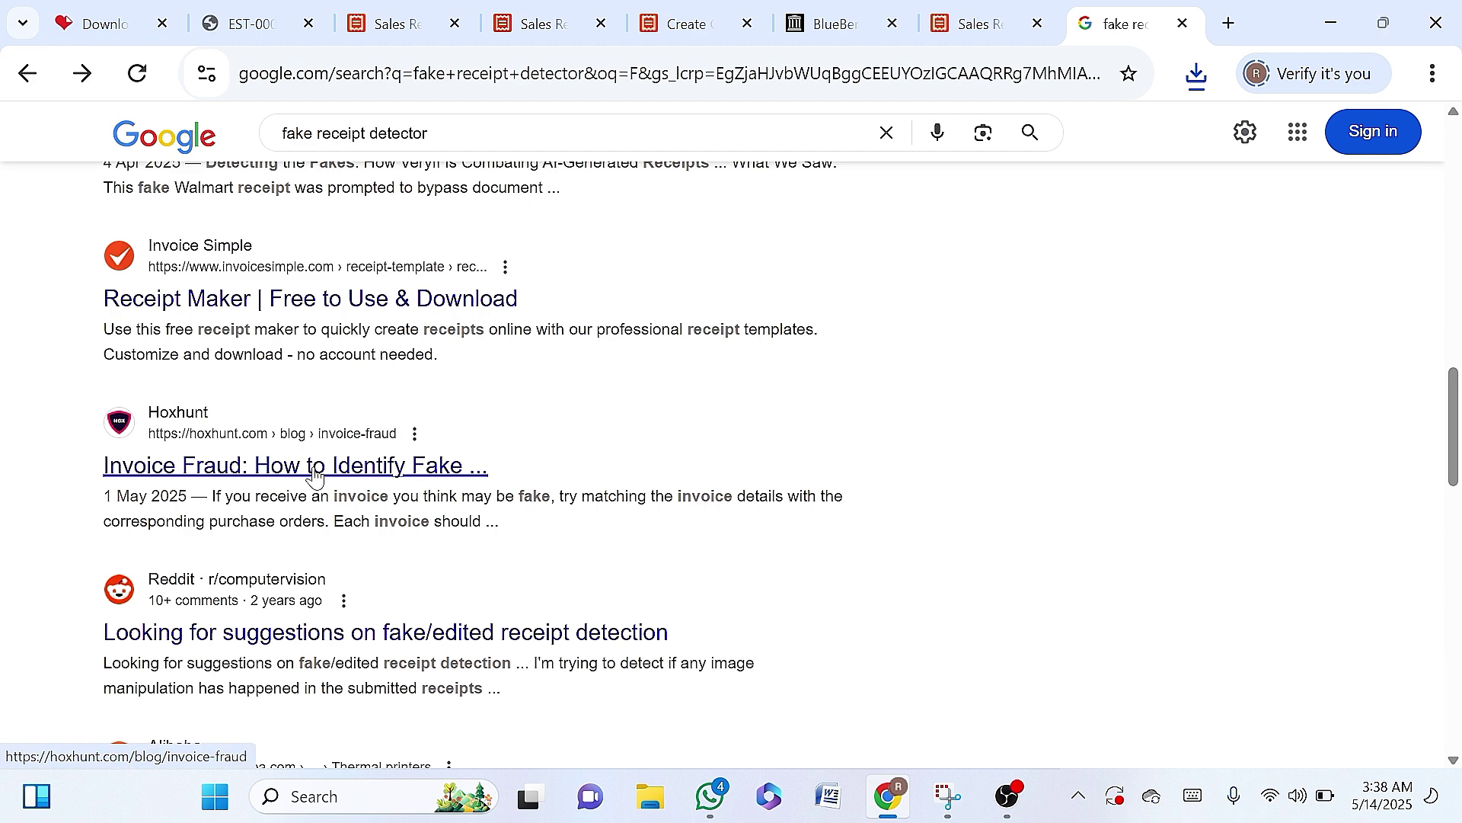
pyautogui.click(315, 474)
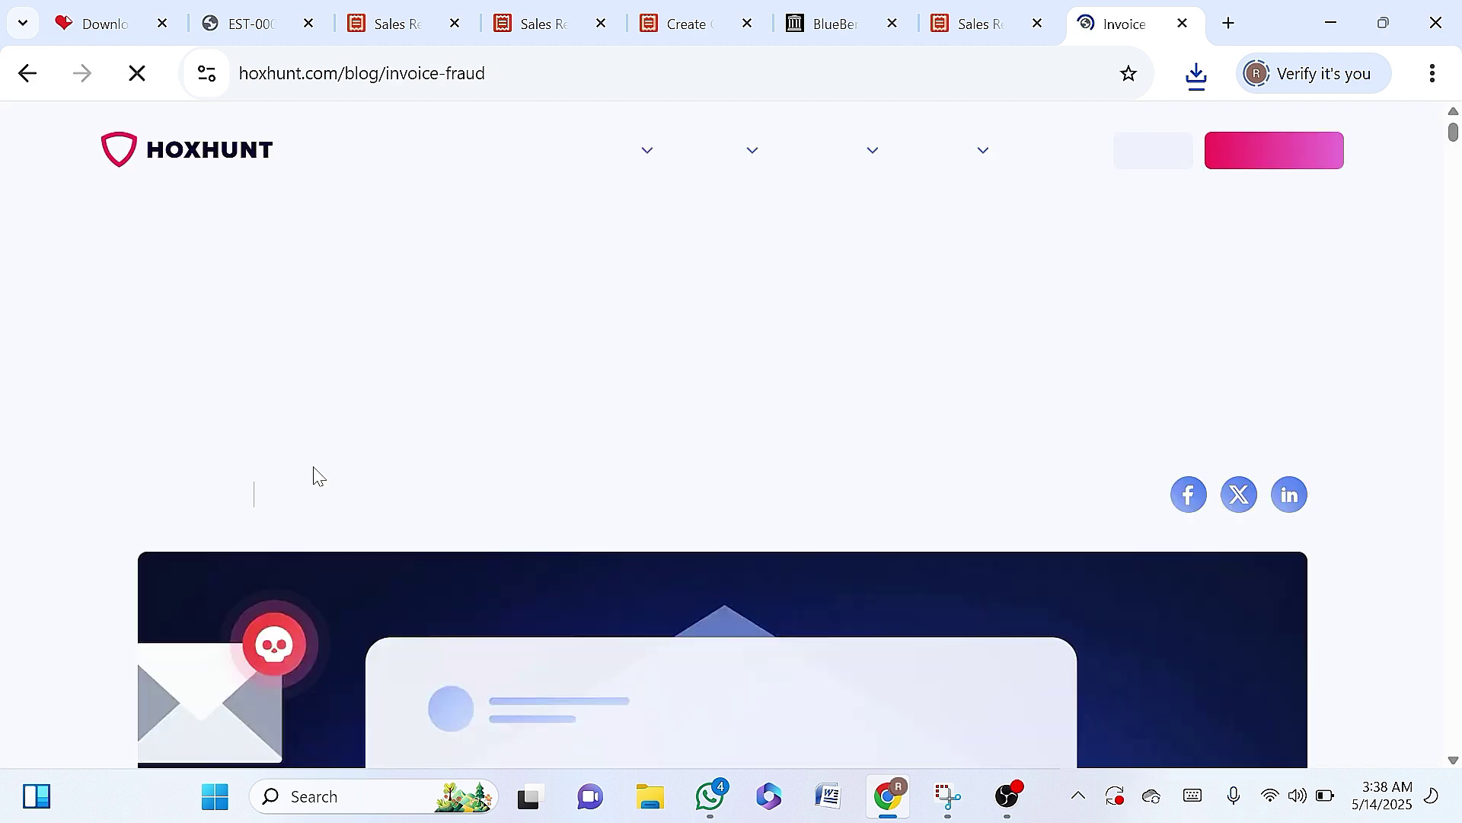
# - Skim the Hoxhunt invoice fraud article for a usable receipt detection tool
pyautogui.scroll(-10, 316, 473)
pyautogui.scroll(-4, 313, 472)
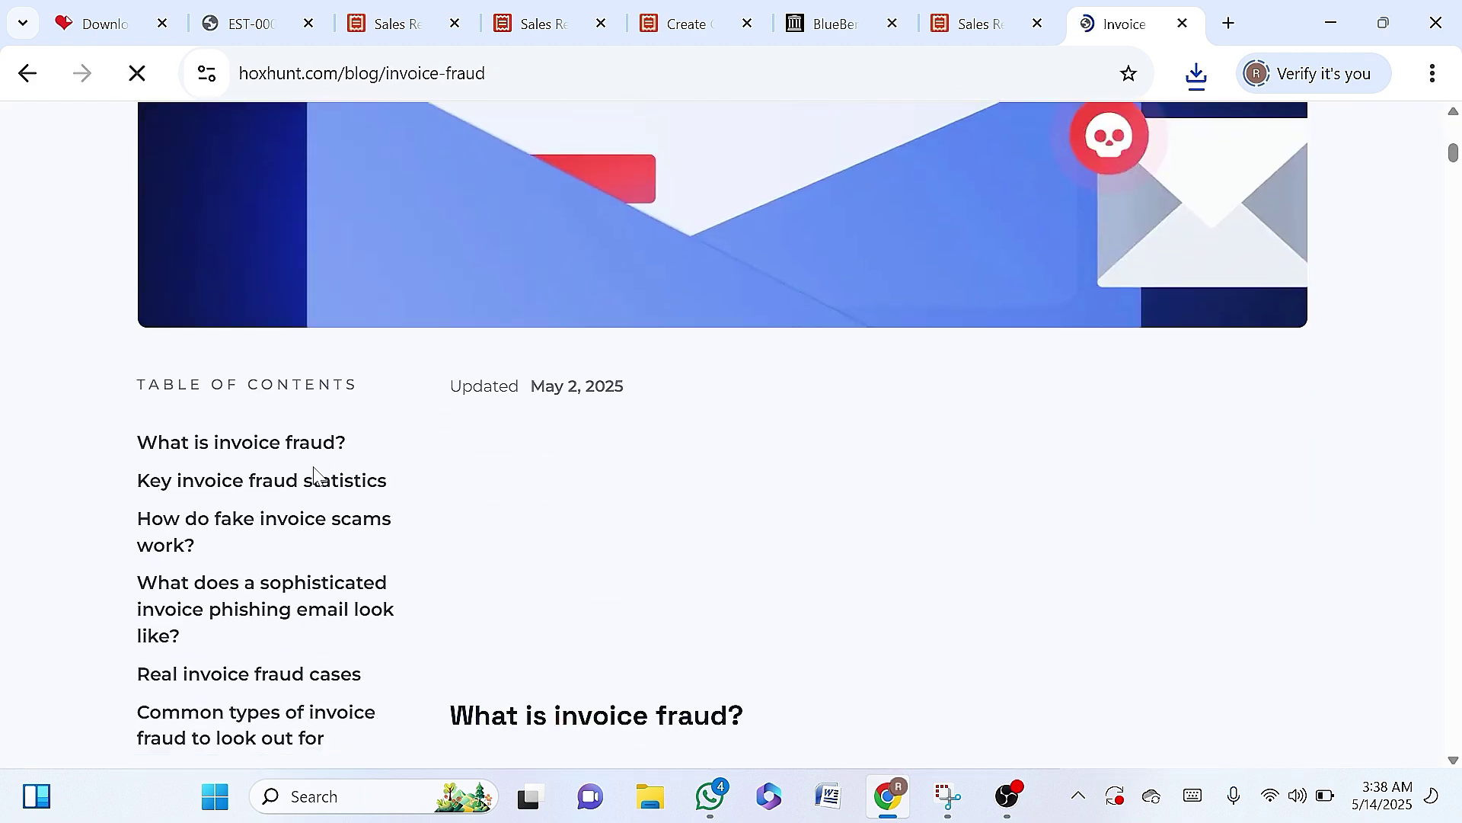
pyautogui.scroll(-20, 315, 474)
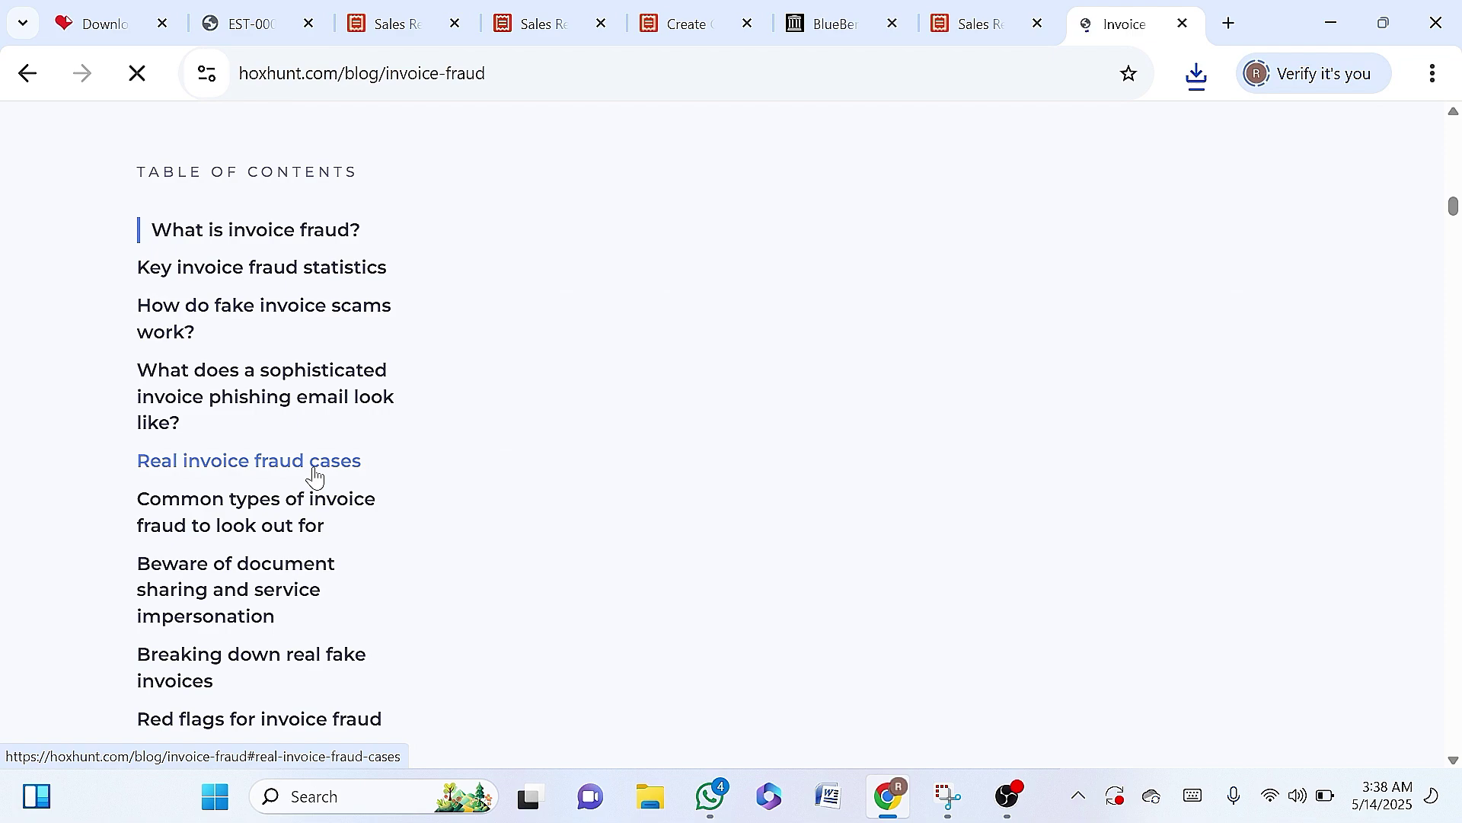
pyautogui.scroll(-12, 315, 474)
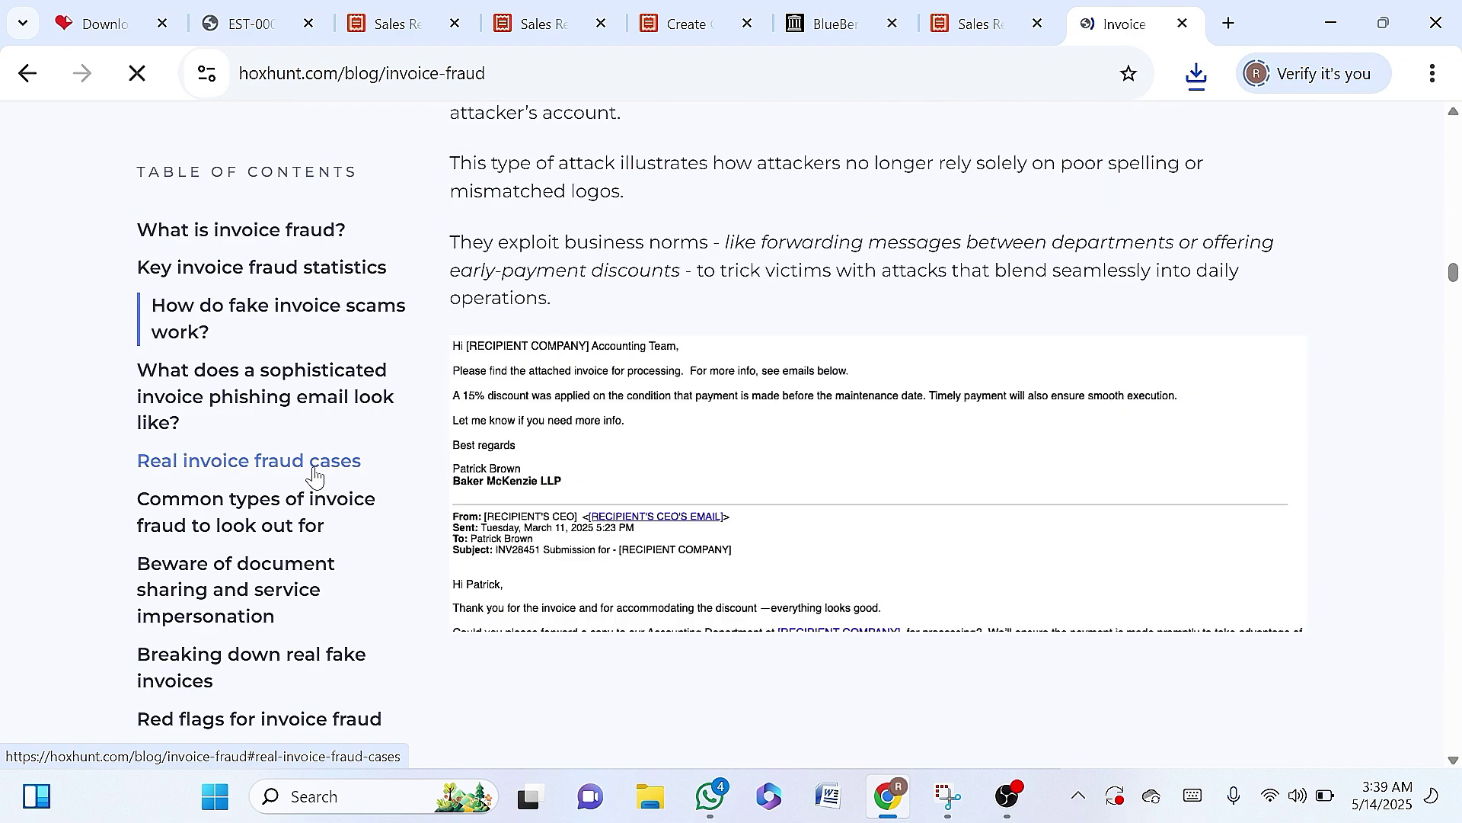
pyautogui.scroll(3, 315, 474)
pyautogui.scroll(20, 314, 472)
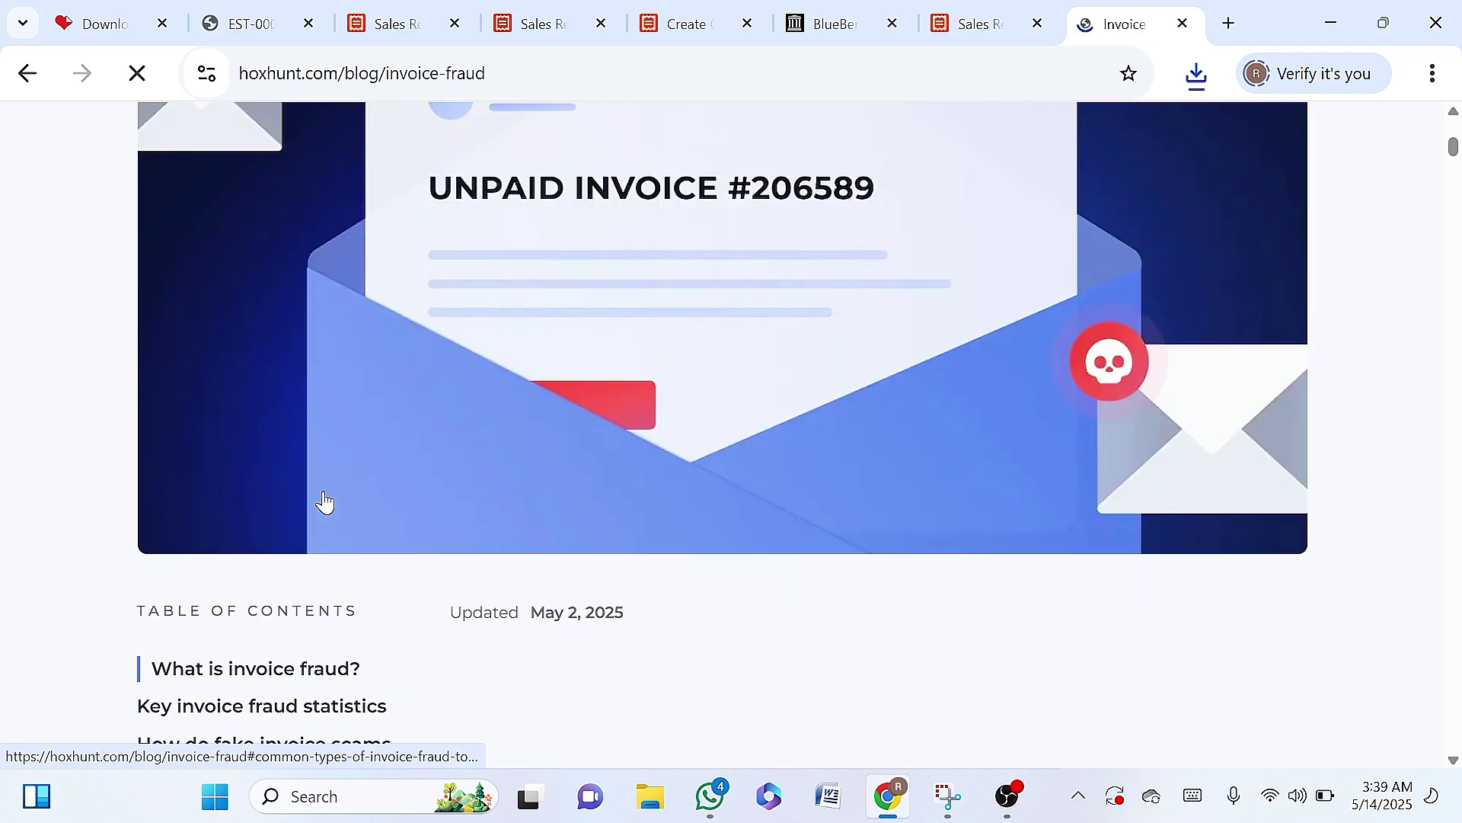
# - Go back to the search results, try Taggun's Fake Receipt Checker result again and reload it
pyautogui.click(29, 73)
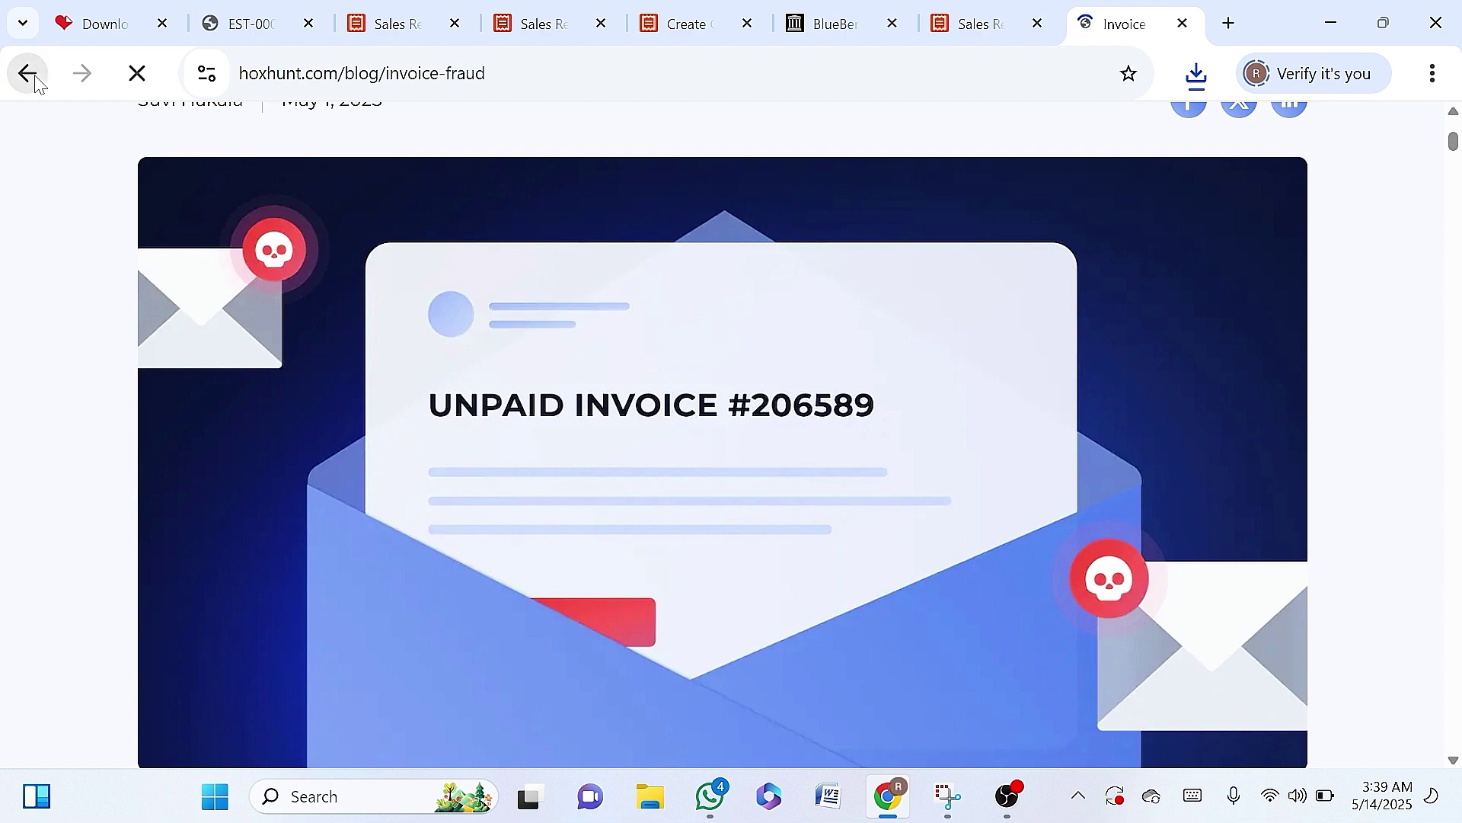
pyautogui.scroll(-8, 316, 496)
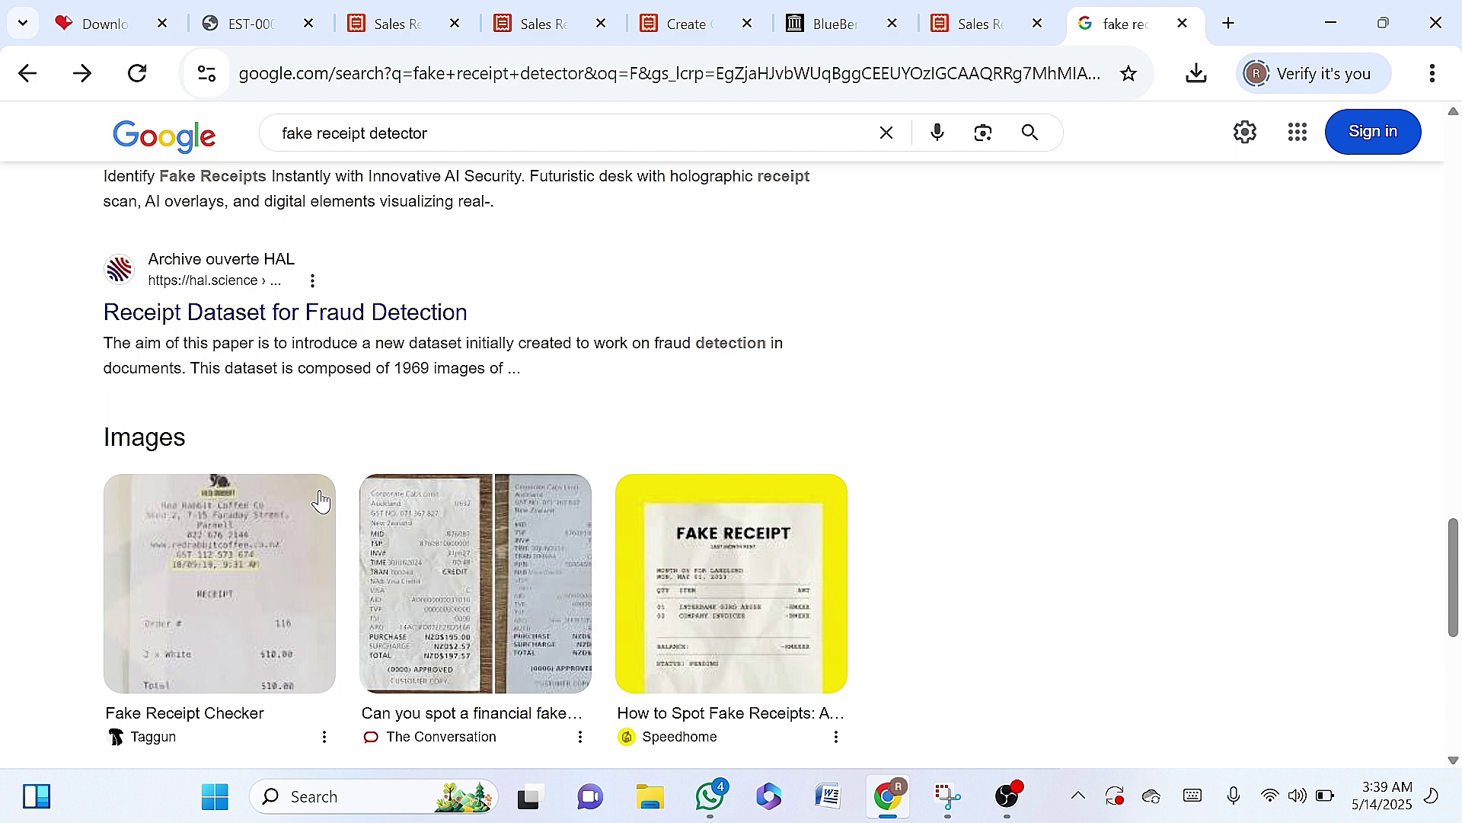
pyautogui.scroll(10, 320, 499)
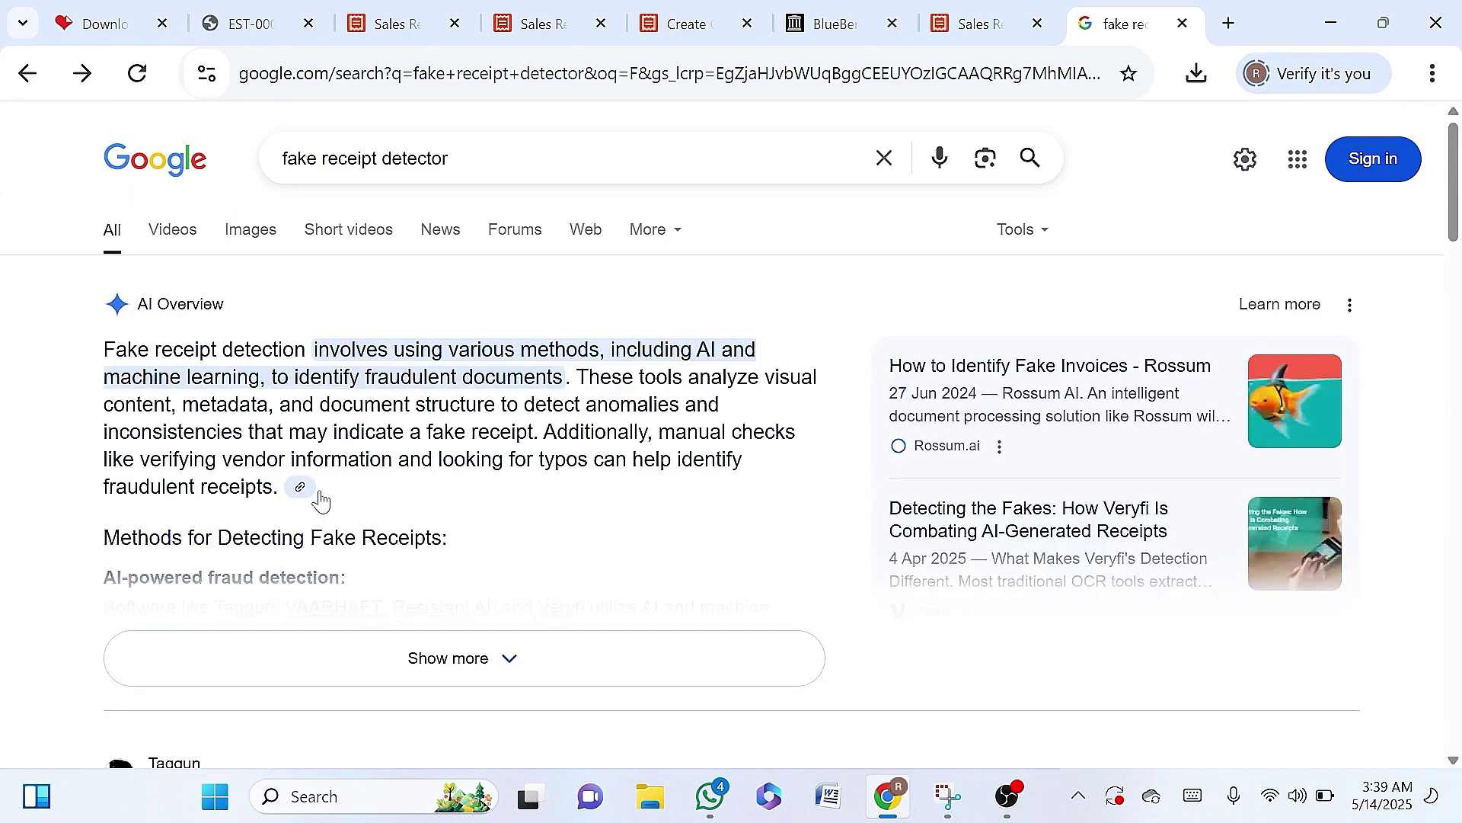
pyautogui.scroll(-3, 320, 498)
pyautogui.scroll(-1, 321, 502)
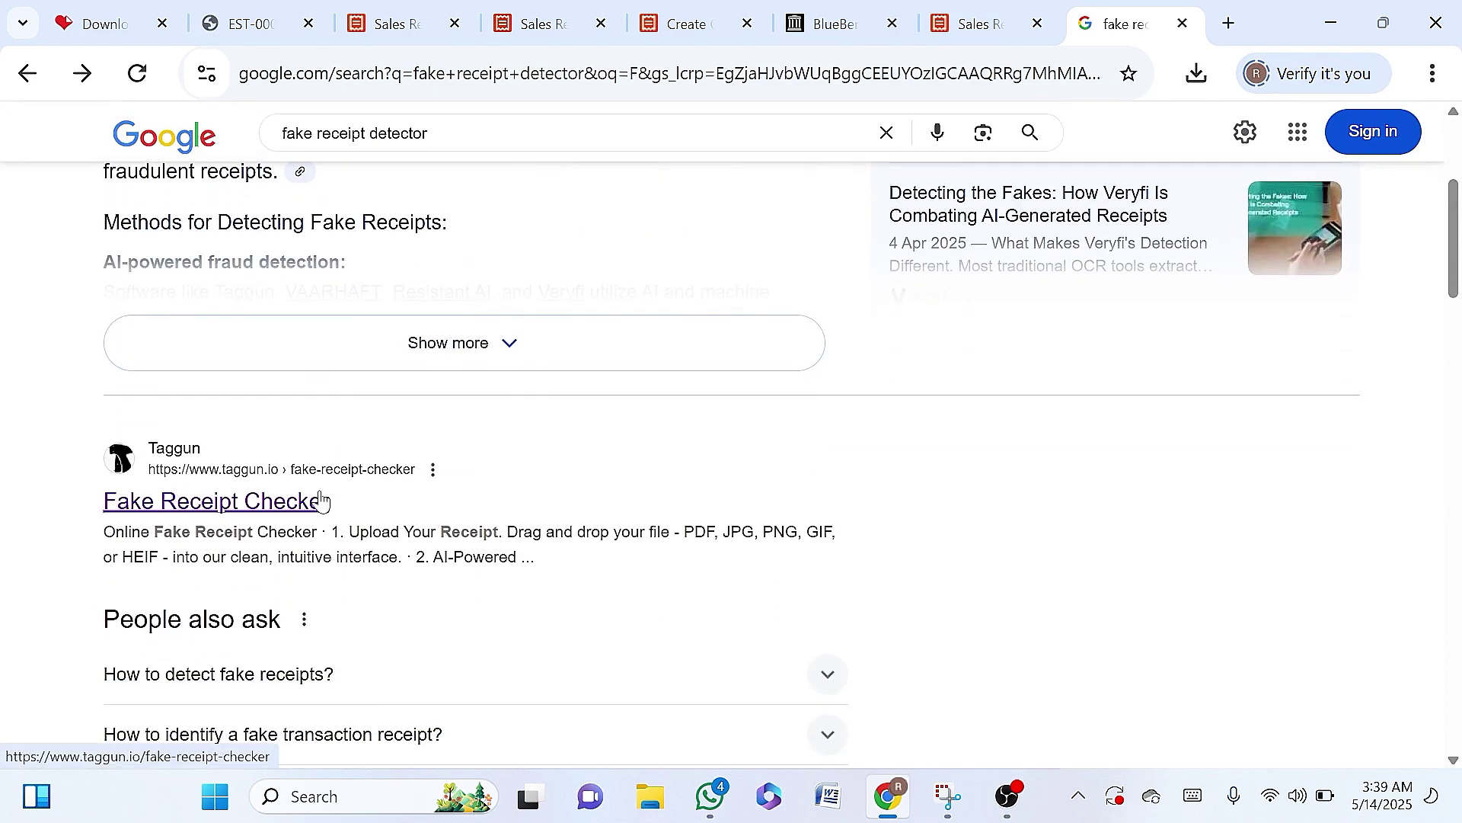
pyautogui.click(236, 506)
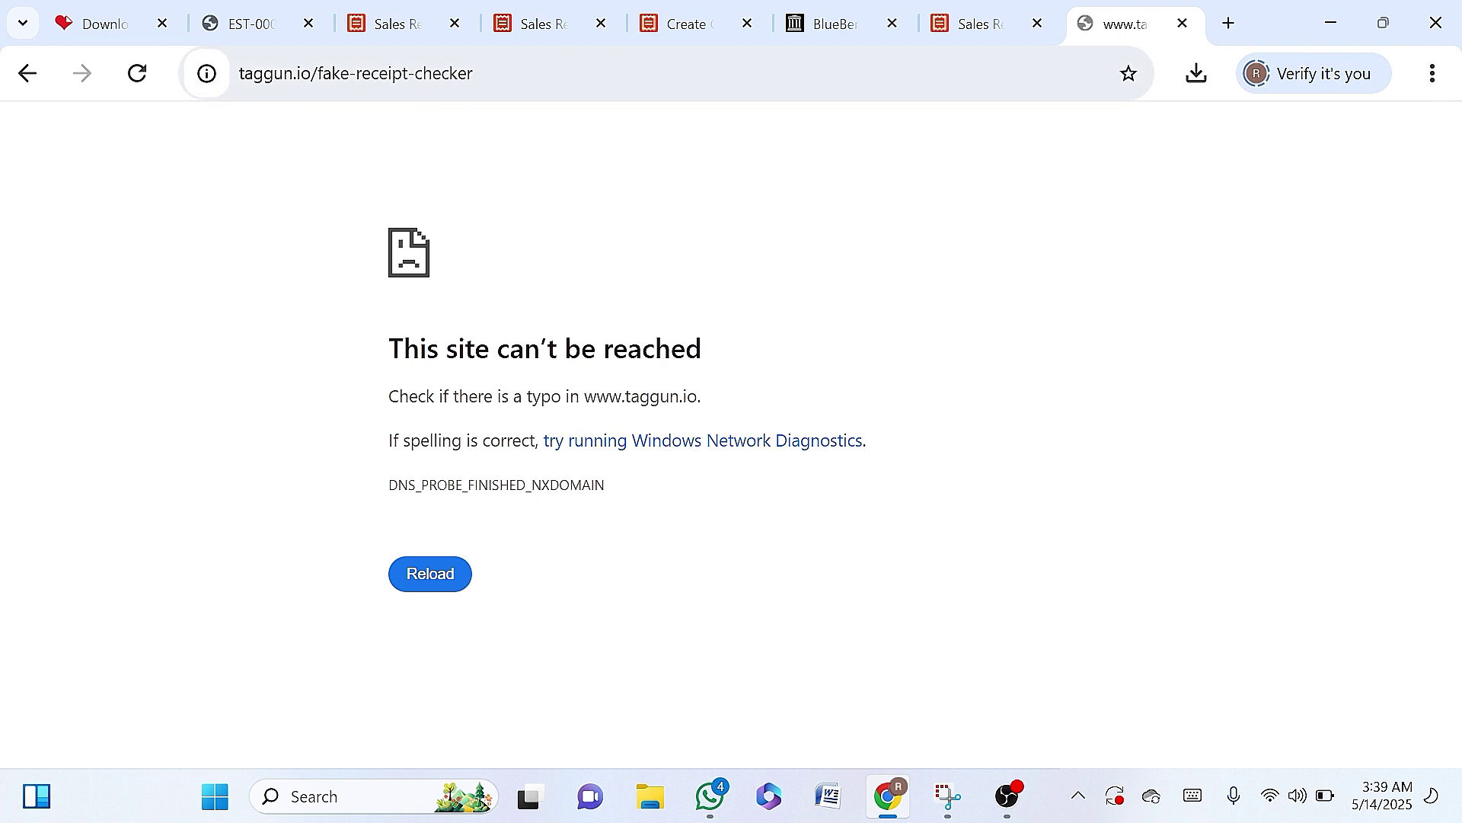
pyautogui.click(138, 86)
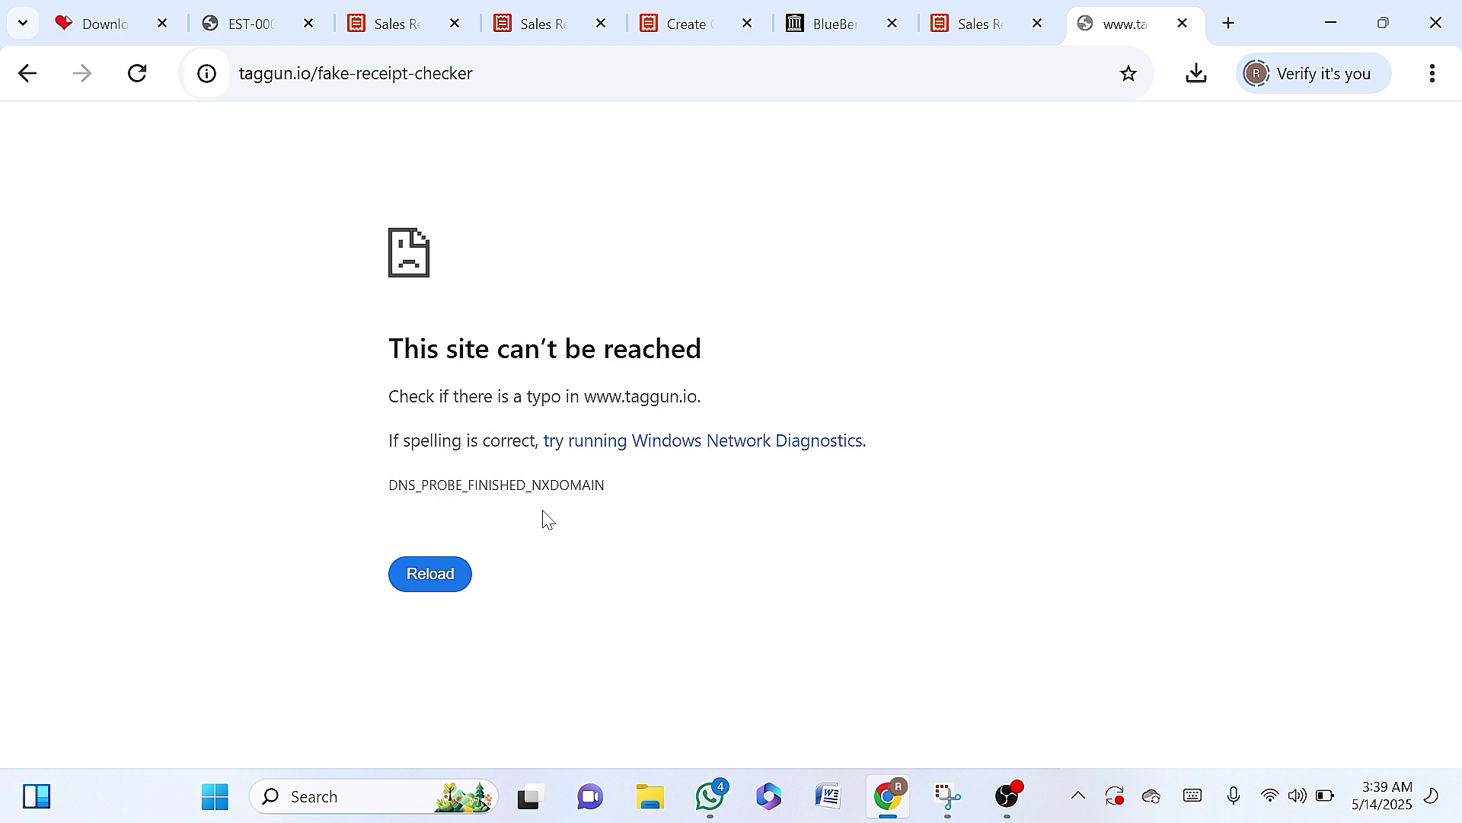
# - Start Windows Network Diagnostics for the Taggun page, dismiss it and reload the page
pyautogui.click(594, 450)
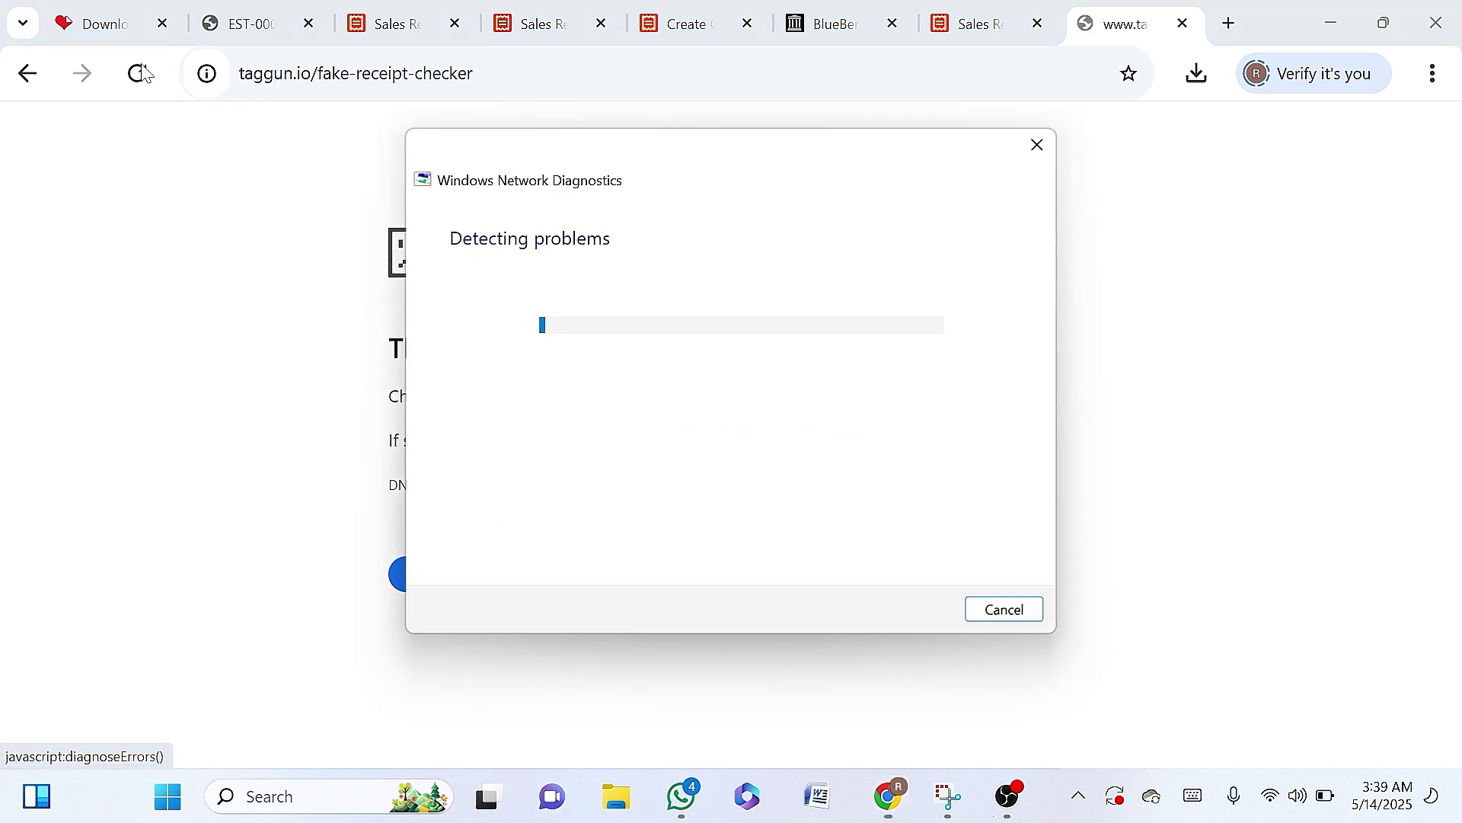
pyautogui.click(1040, 144)
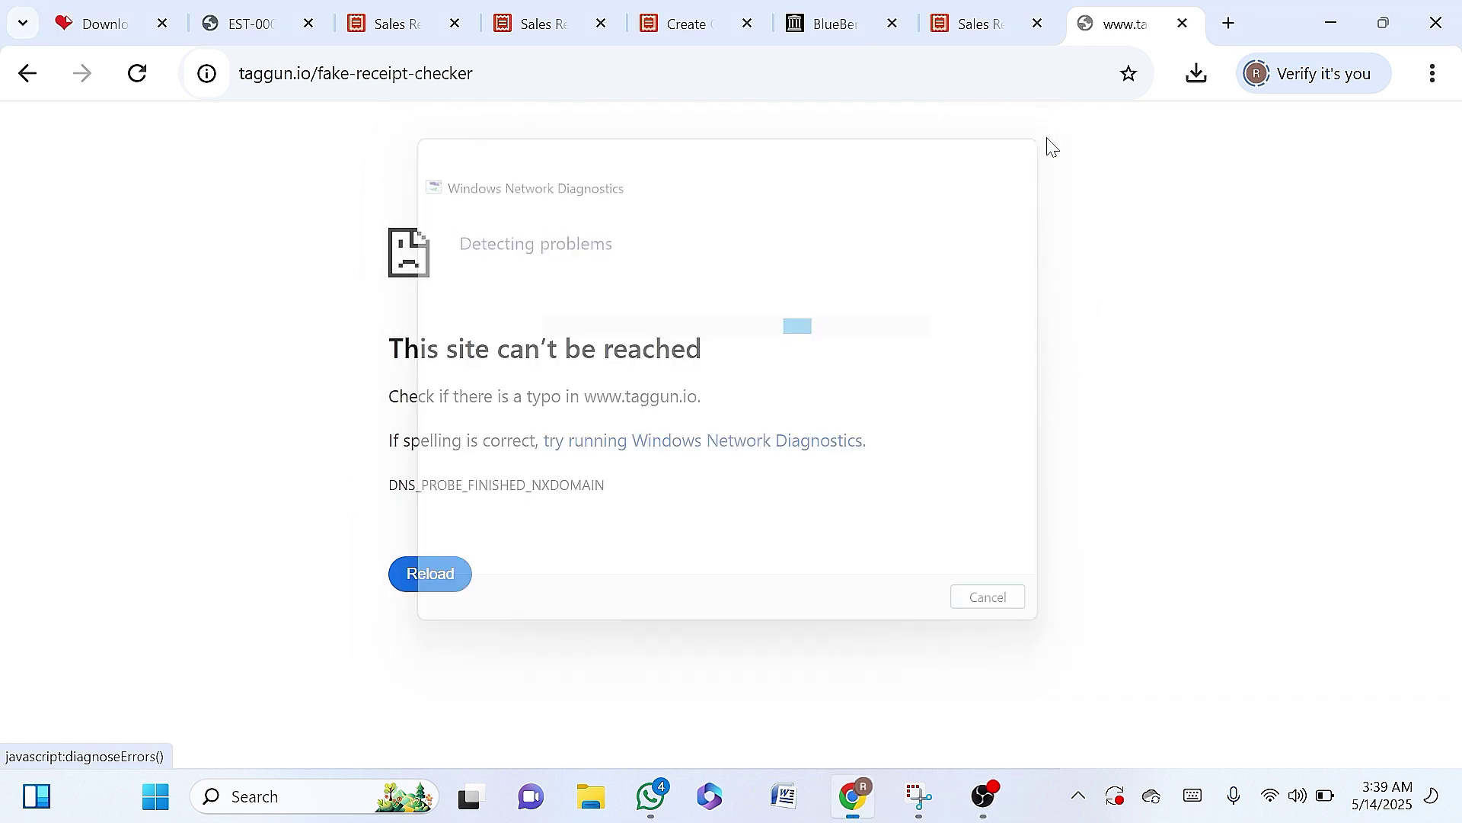
pyautogui.click(135, 76)
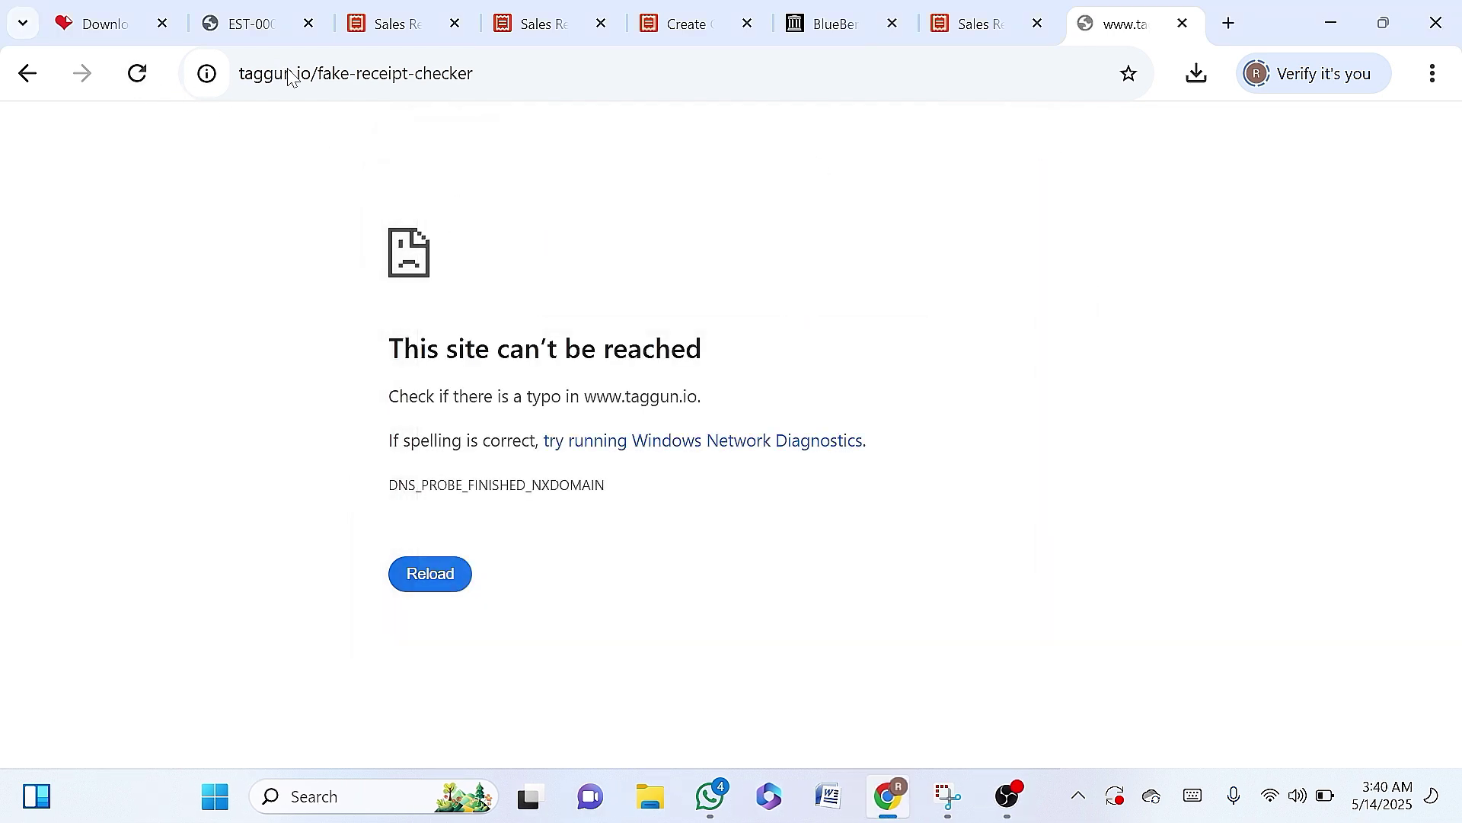